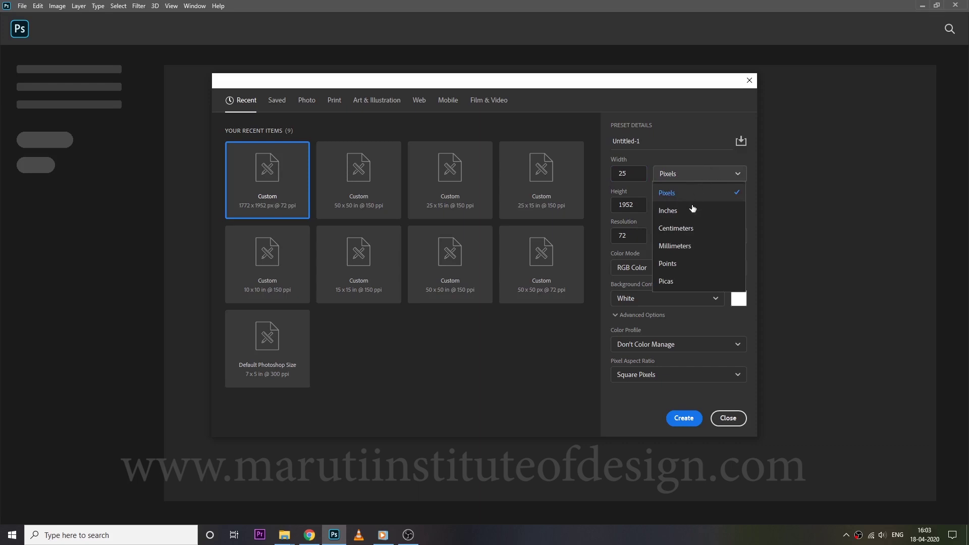
Create a new document 25 inches wide and 15 inches high at 150 pixels/inch
click(689, 211)
drag(637, 173, 606, 173)
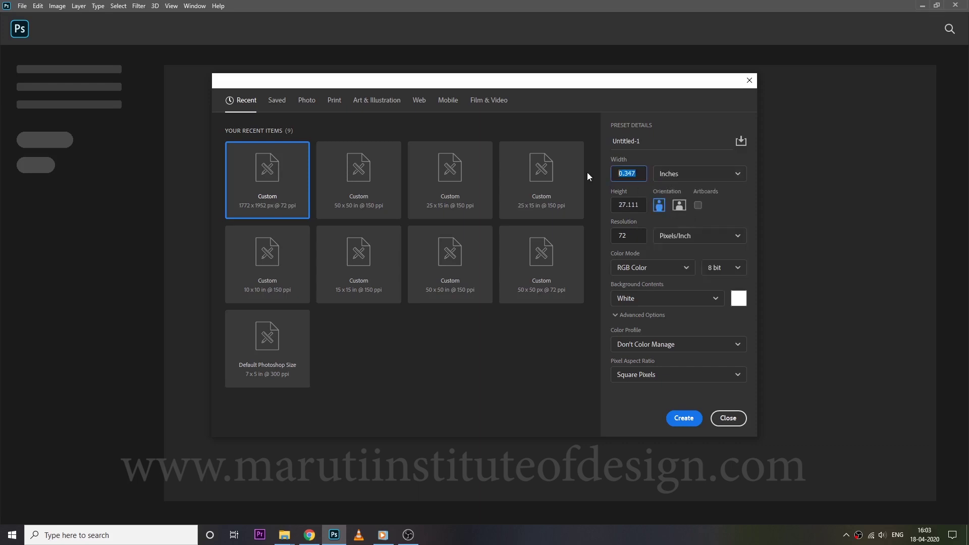
text(25)
key(Tab)
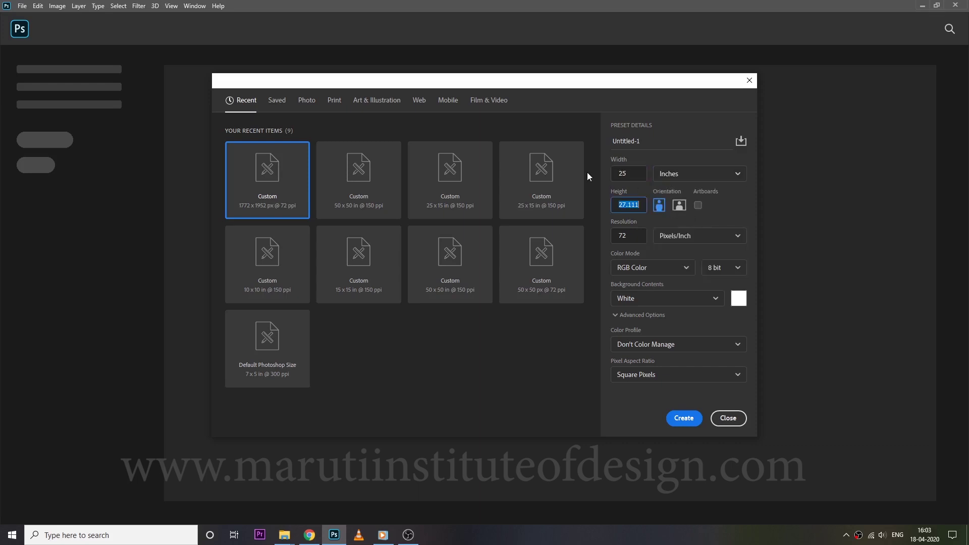
text(105)
key(Tab)
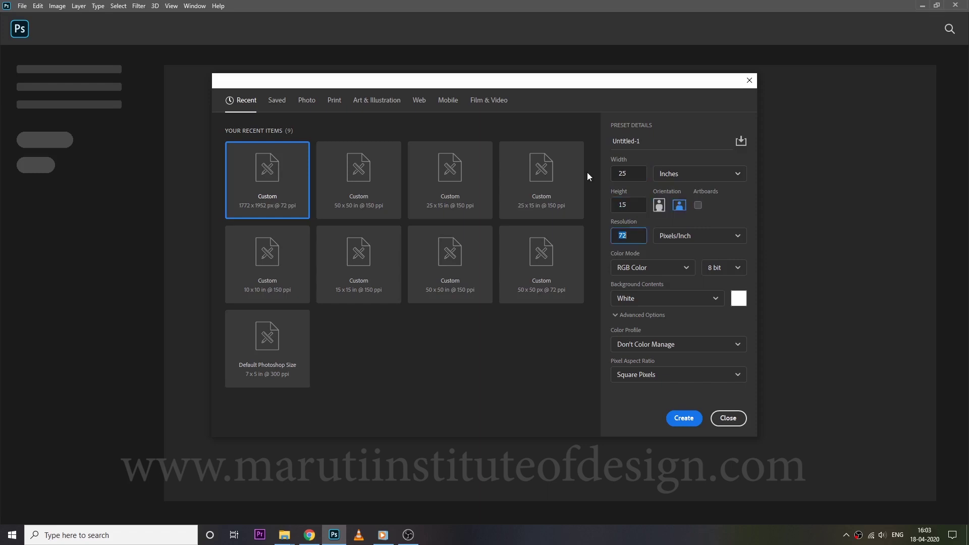
text(150)
key(Return)
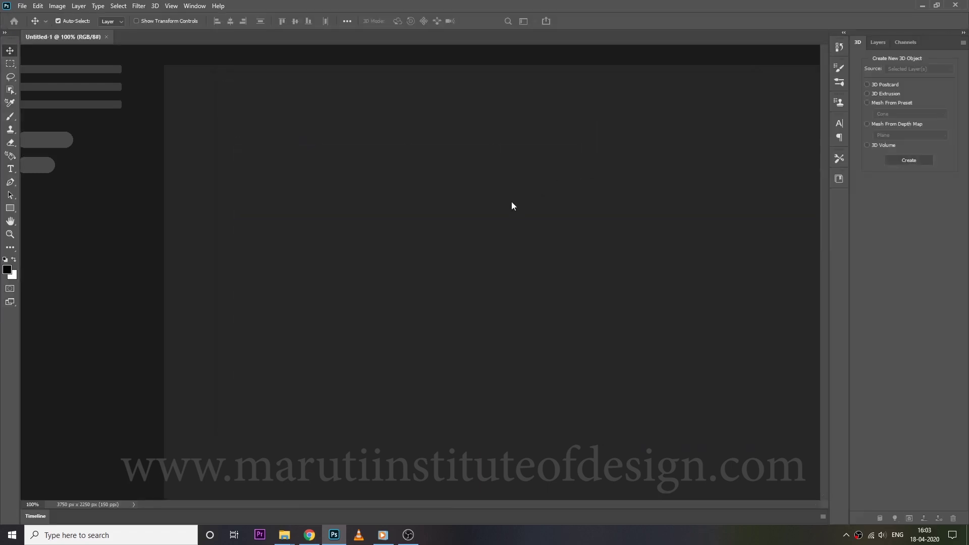
Add a new empty layer and set the foreground color to ff4f4f
scroll(184, 182, down, 2)
scroll(187, 184, up, 3)
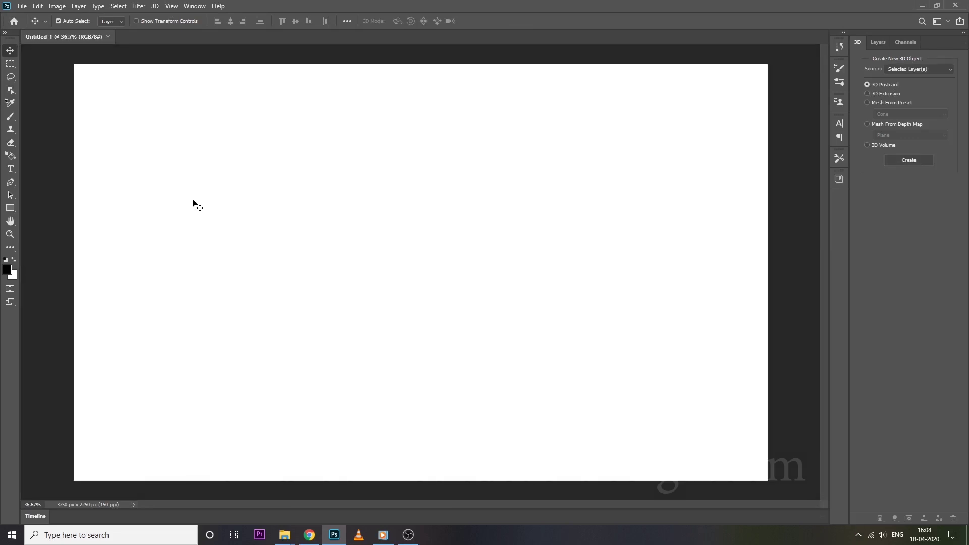
key(ctrl+shift+n)
key(Return)
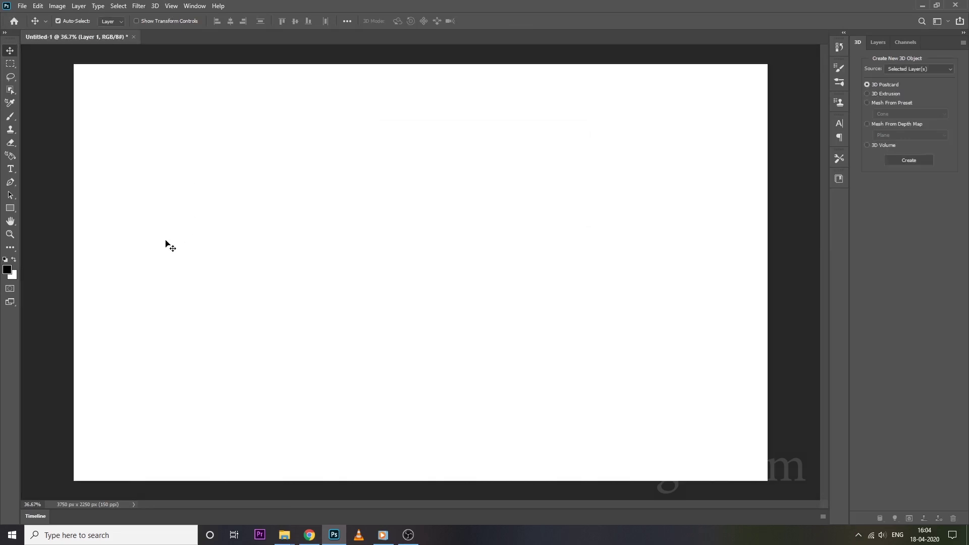
click(9, 269)
text(ff4f4f)
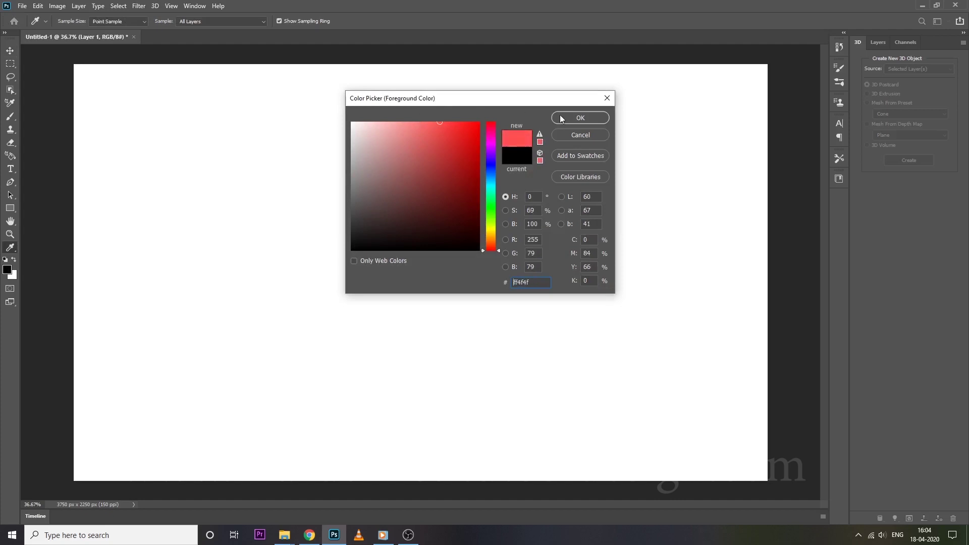
click(561, 119)
Paint a single soft spot at the canvas center on Layer 1 with a soft round brush of about 982 px
key(b)
drag(394, 218, 444, 244)
click(884, 42)
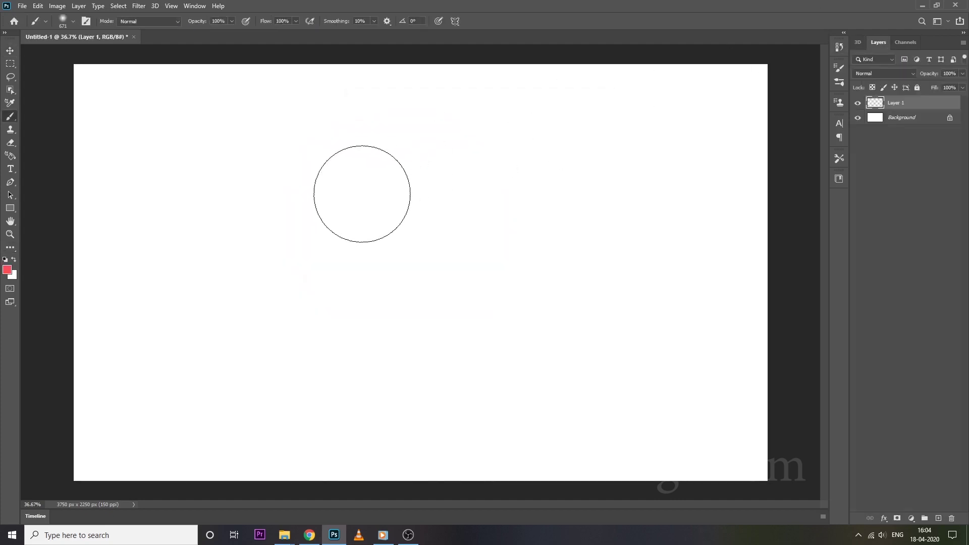
mouse_move(357, 237)
mouse_down()
mouse_move(380, 281)
mouse_move(434, 287)
mouse_move(423, 286)
mouse_up()
key(ctrl+z)
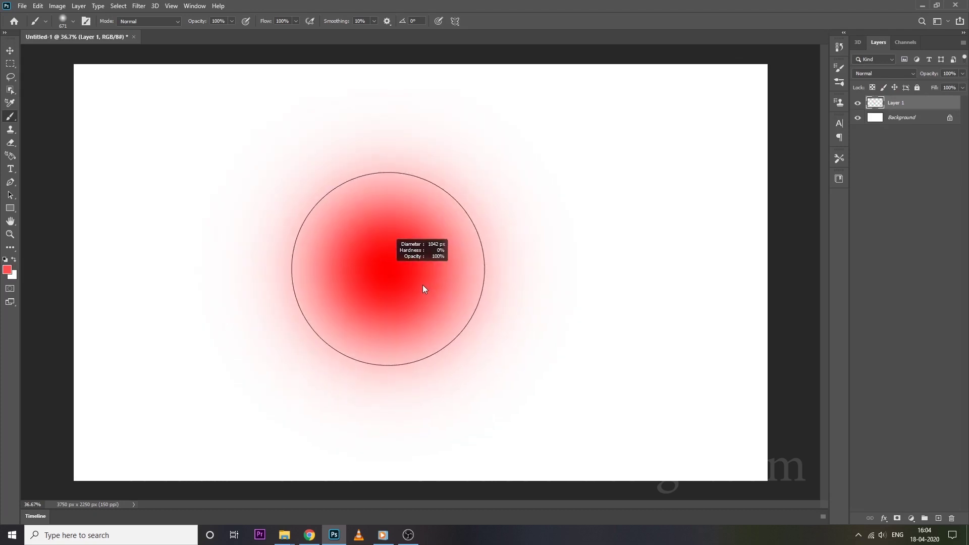
click(413, 270)
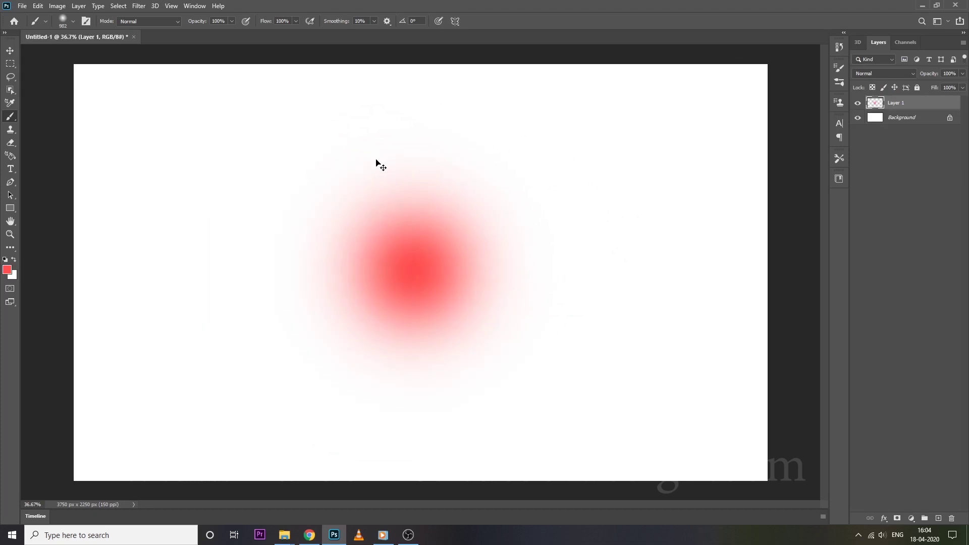
Duplicate the spot layer and apply the Offset filter at +1844 px horizontal and +1474 px vertical with Wrap Around
key(ctrl+j)
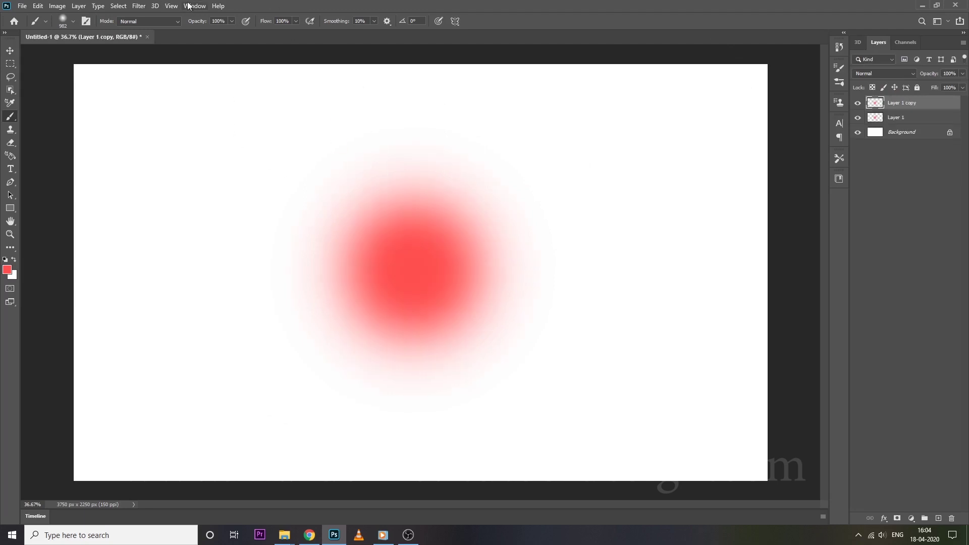
click(144, 9)
mouse_move(176, 204)
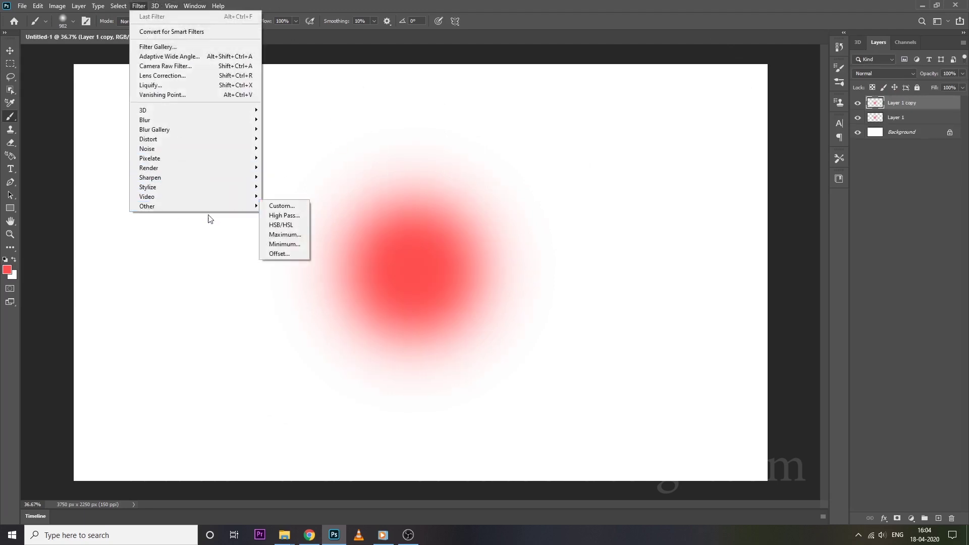
click(280, 255)
drag(303, 261, 507, 285)
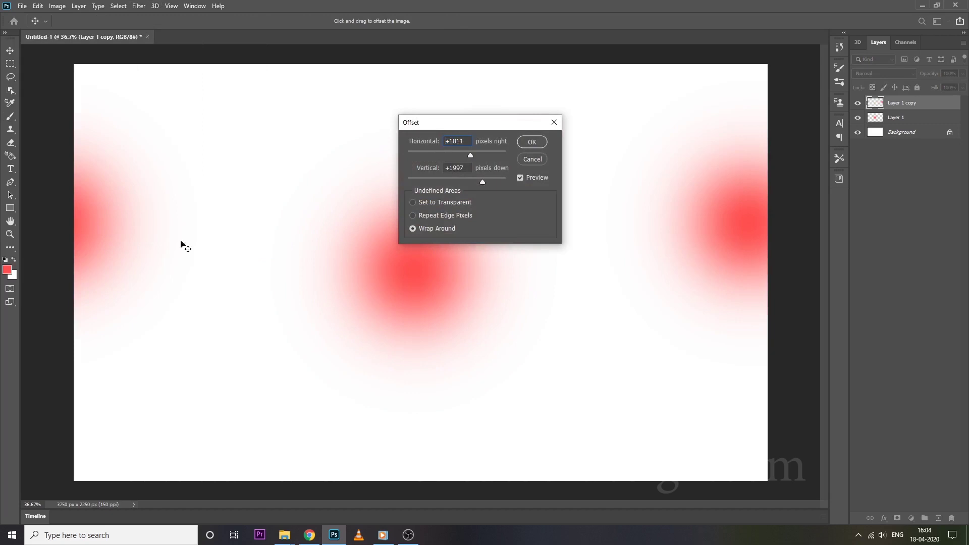
drag(40, 101, 178, 141)
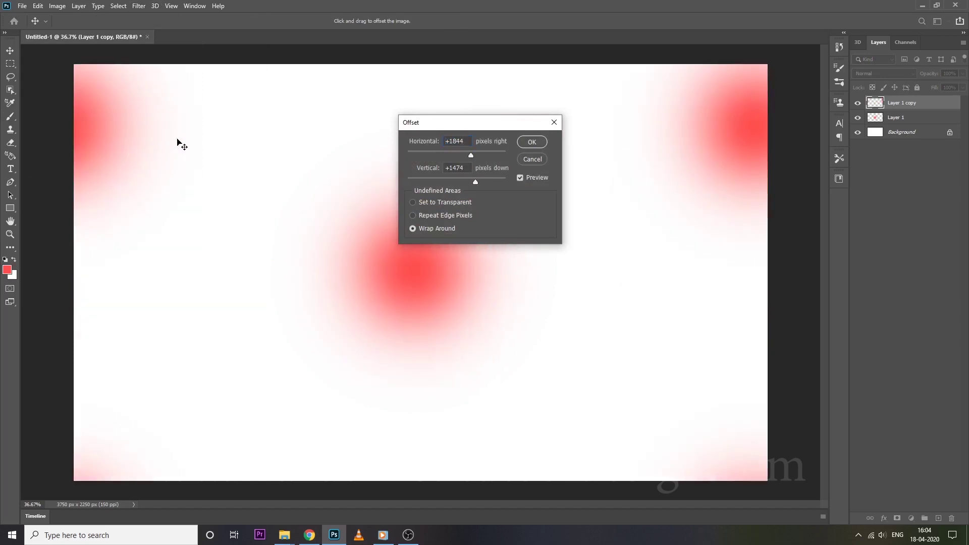
click(531, 142)
Duplicate the offset layer, reapply the Offset filter to the copy, and shift its hue to -50 for magenta
key(ctrl+j)
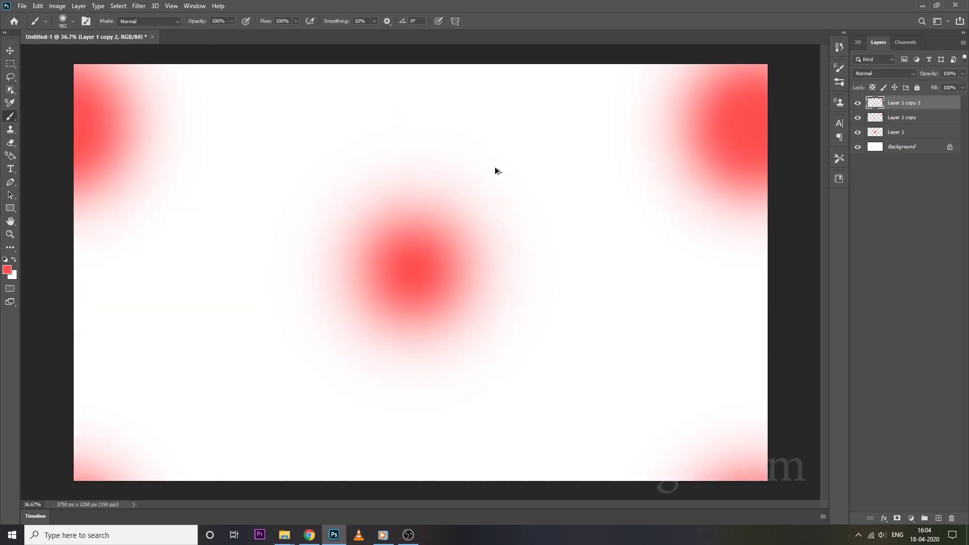
key(ctrl+f)
key(ctrl+u)
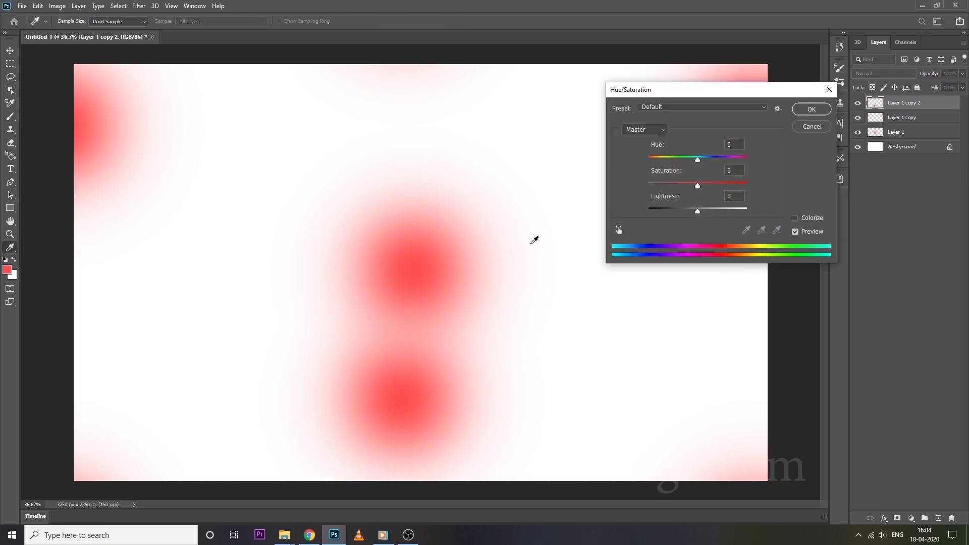
drag(697, 160, 675, 165)
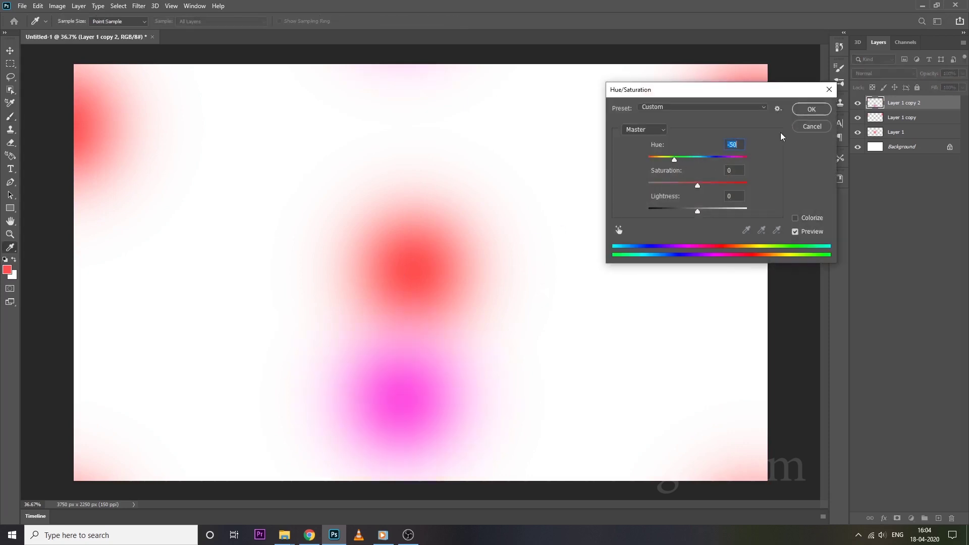
click(811, 109)
Duplicate the magenta spot layer, reapply the Offset filter, and shift the copy's hue to +80 for orange
key(ctrl+j)
key(ctrl+f)
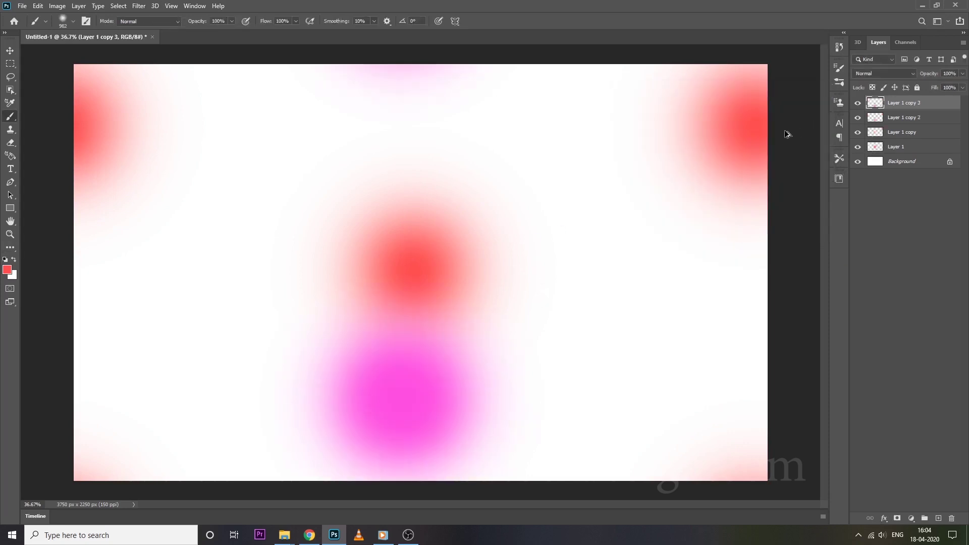
key(b)
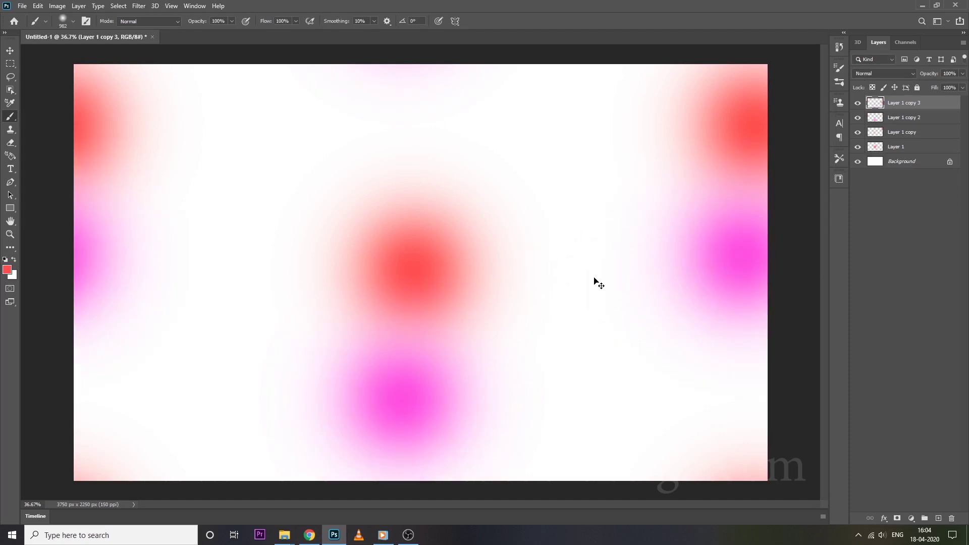
key(ctrl+u)
drag(698, 161, 730, 157)
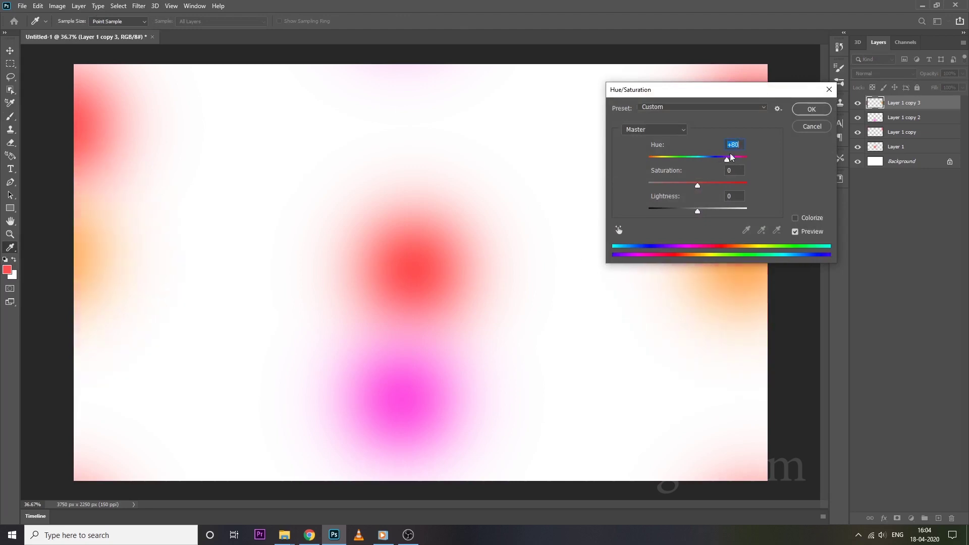
click(811, 110)
Duplicate the orange spot layer, reapply the Offset filter, and shift the copy's hue by about +14 to yellow
key(ctrl+j)
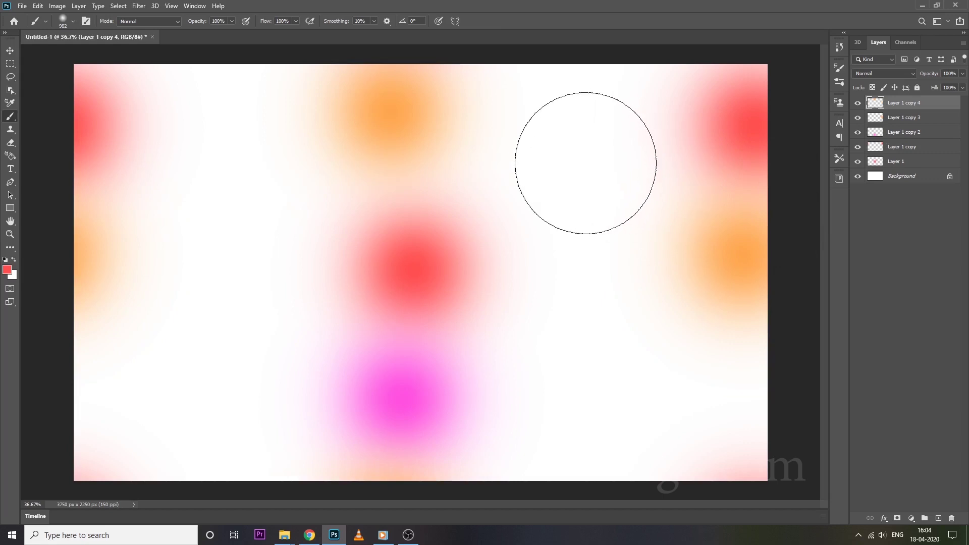
key(ctrl+u)
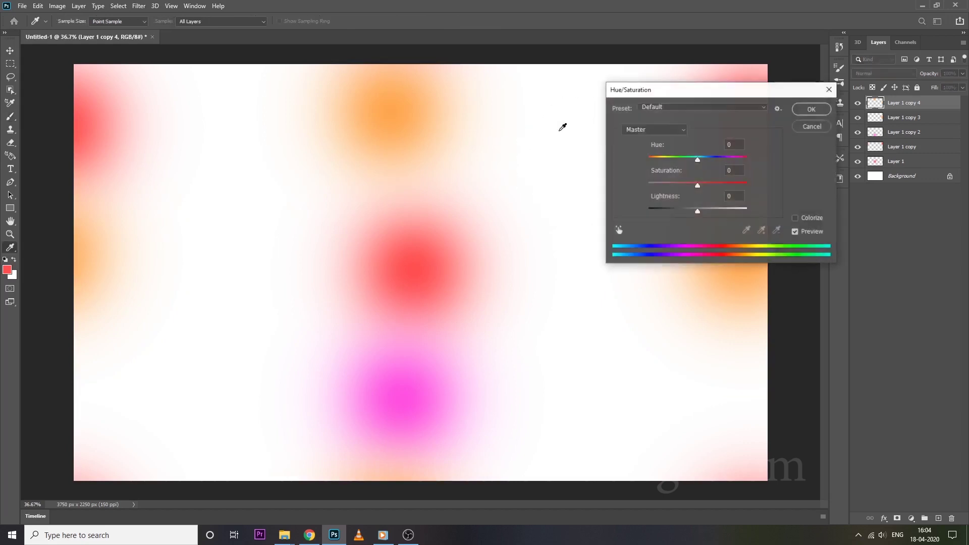
mouse_move(698, 162)
mouse_down()
mouse_move(645, 164)
mouse_move(719, 167)
mouse_move(707, 167)
mouse_up()
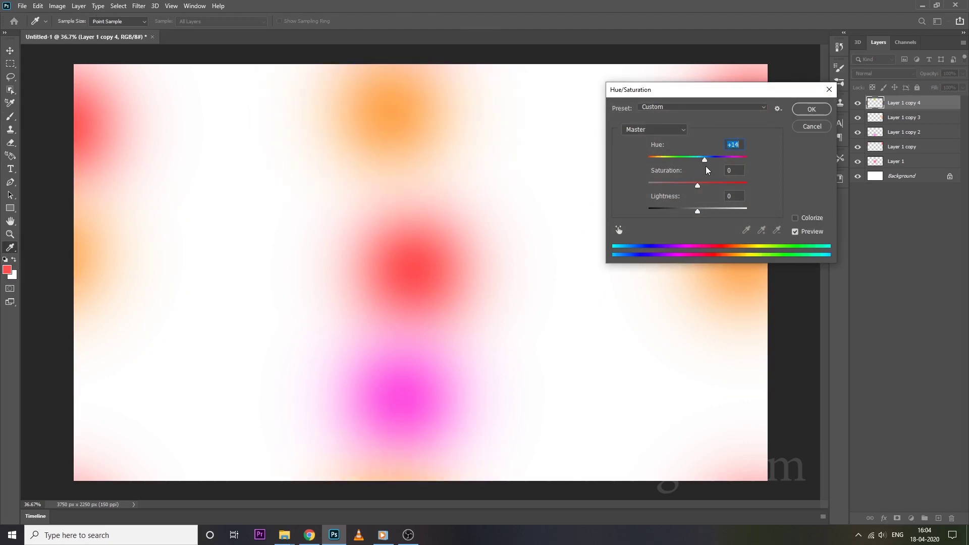
click(802, 112)
key(b)
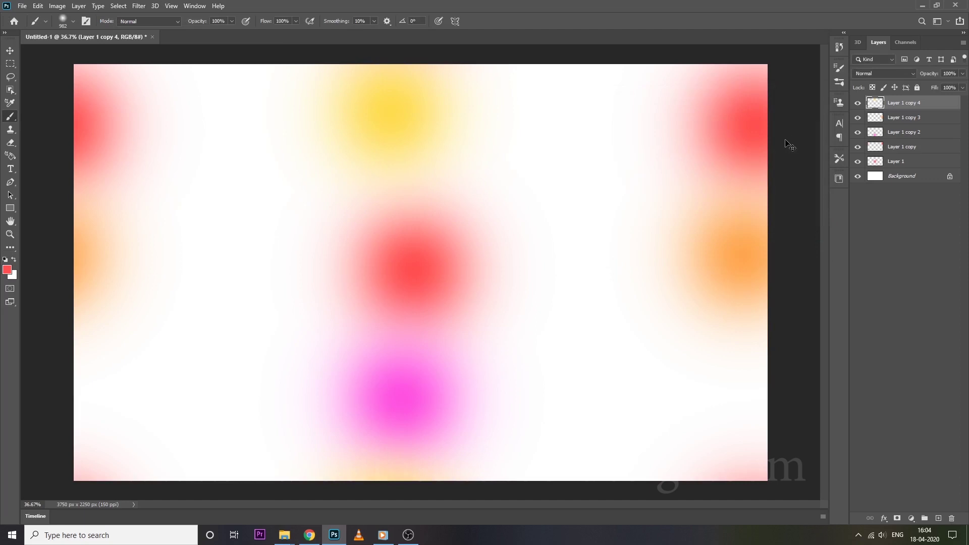
Duplicate the yellow spot layer, reapply the Offset filter, and shift the copy's hue to -85 for pink
key(ctrl+j)
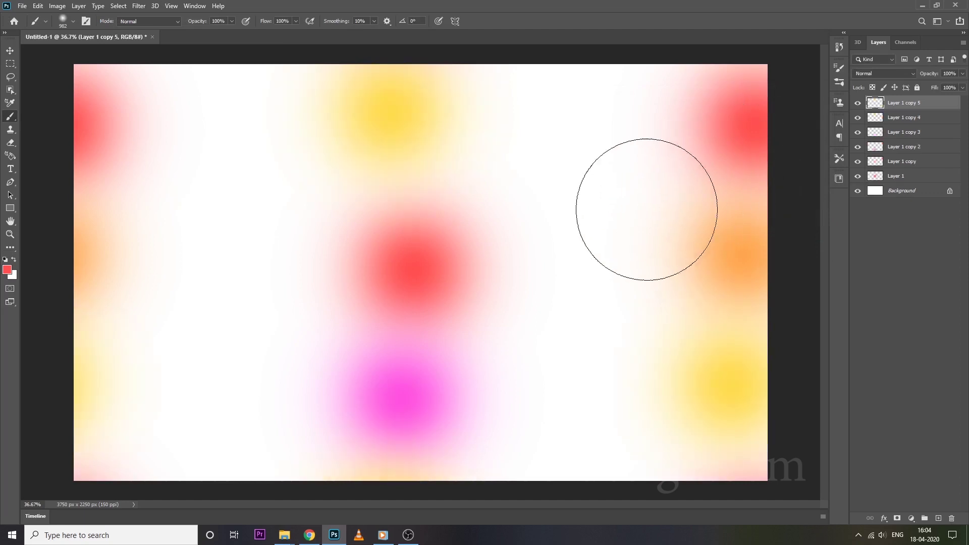
key(i)
key(ctrl+u)
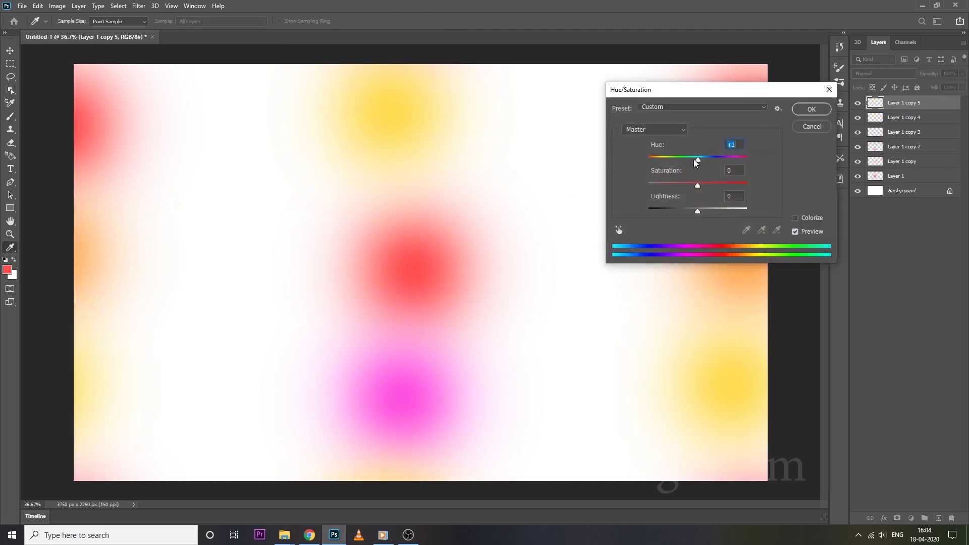
drag(698, 159, 669, 160)
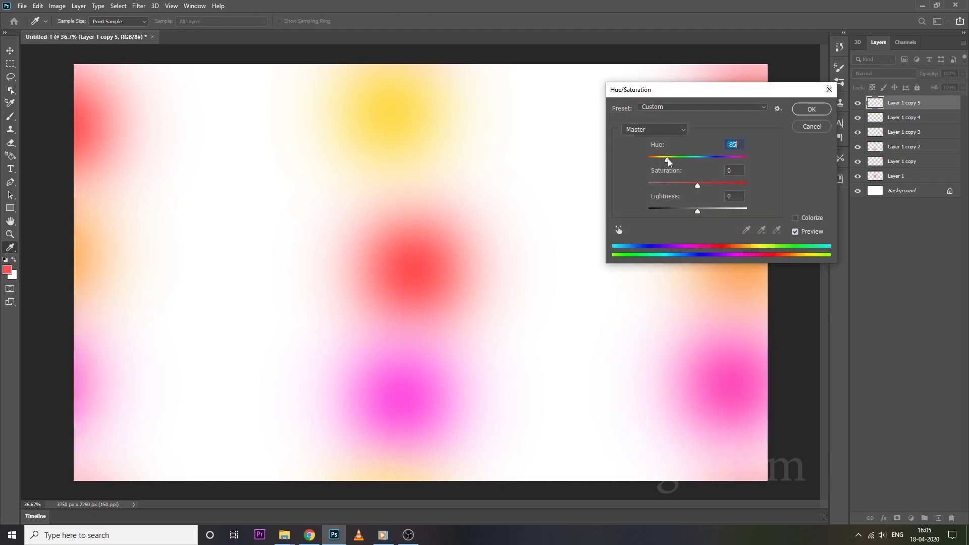
click(811, 109)
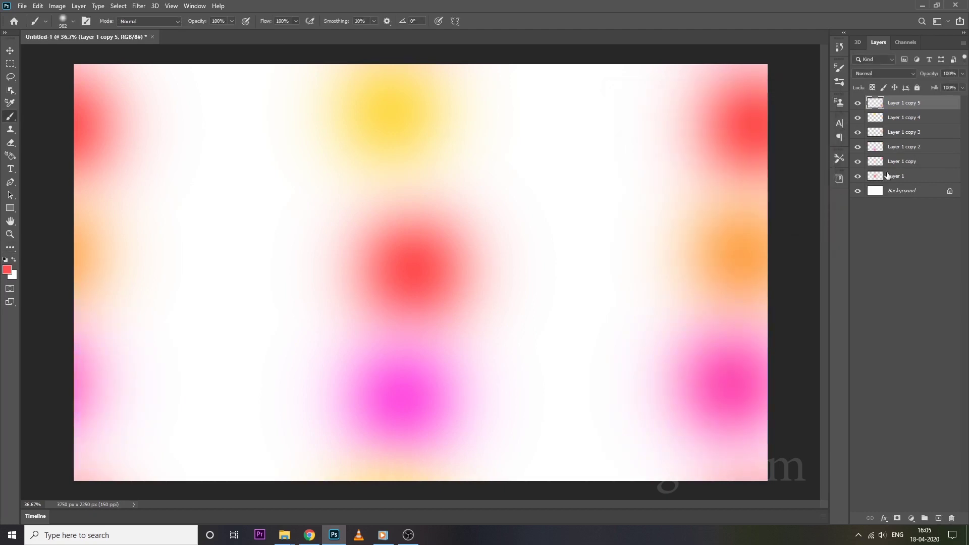
Make two more duplicates of the pink spot layer, each offset again, and shift the topmost copy's hue to +52
drag(878, 183, 838, 186)
key(ctrl+u)
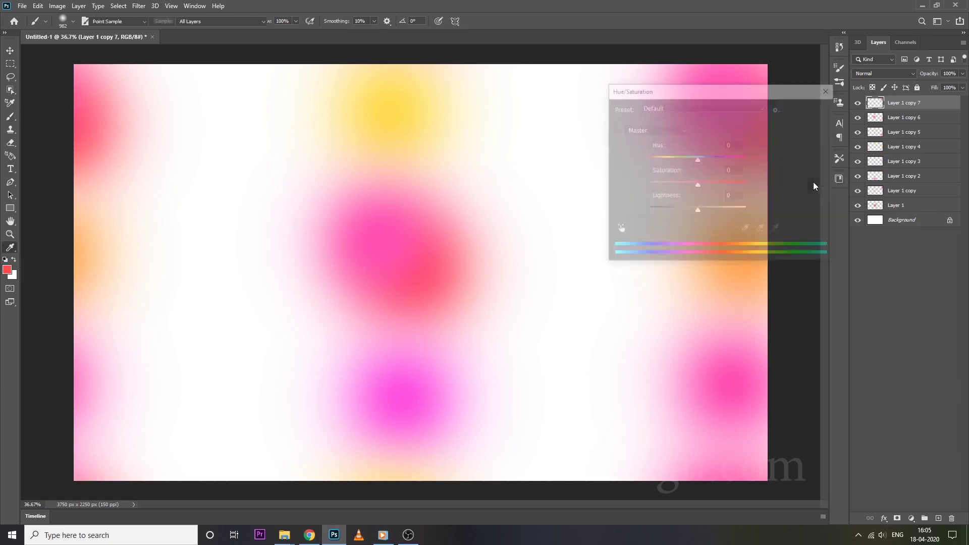
drag(700, 160, 724, 161)
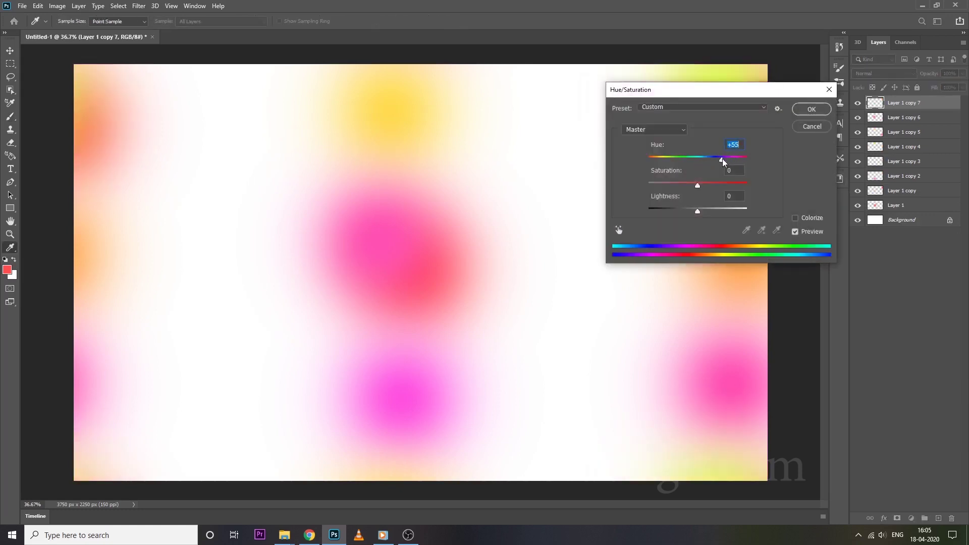
click(811, 115)
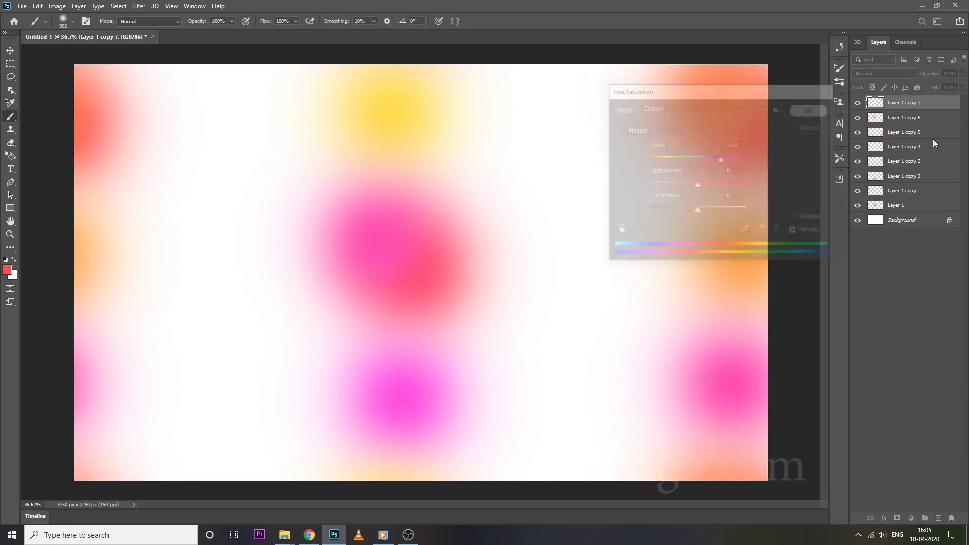
Merge all the spot layers above the Background into one layer
shift+click(902, 197)
shift+click(901, 206)
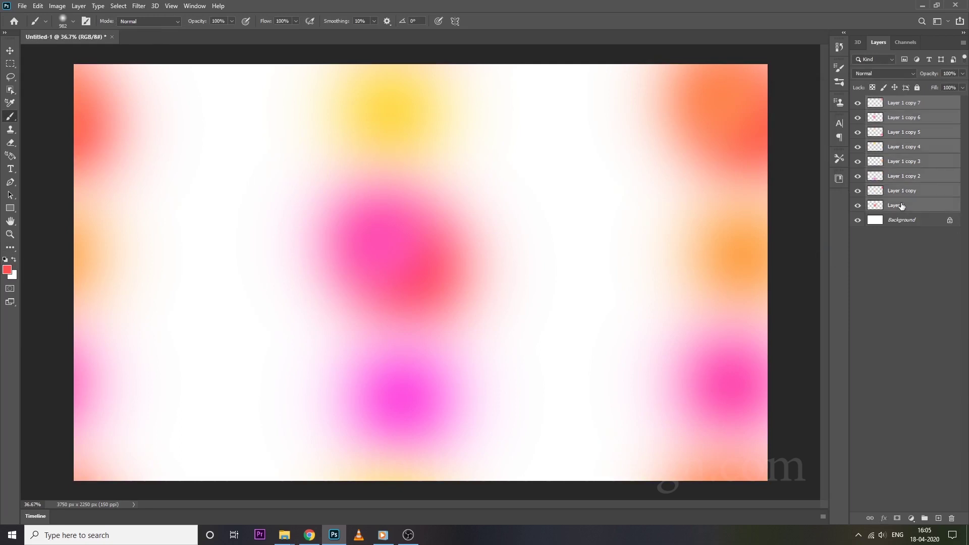
key(ctrl+e)
Select the whole canvas, crop the image to that selection, and deselect
key(ctrl+a)
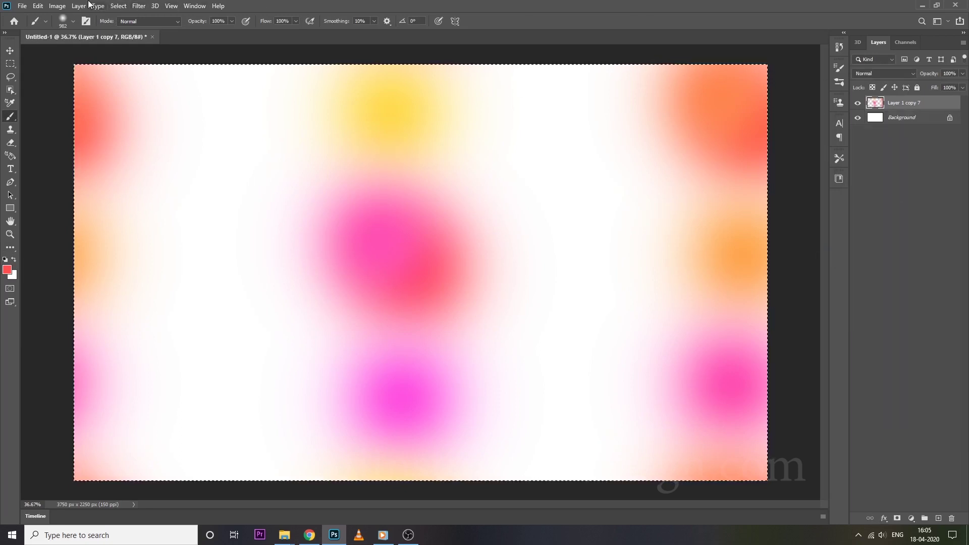
click(57, 5)
click(77, 110)
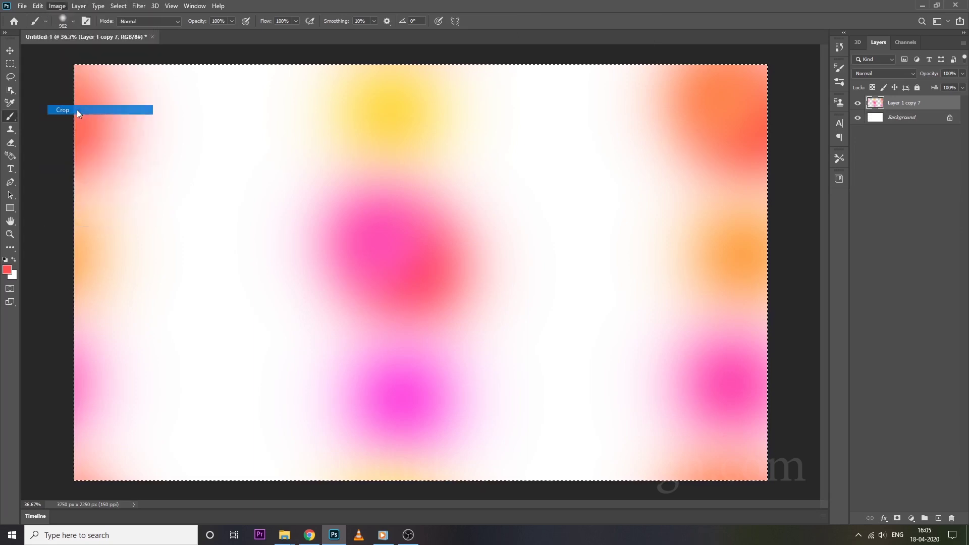
key(ctrl+d)
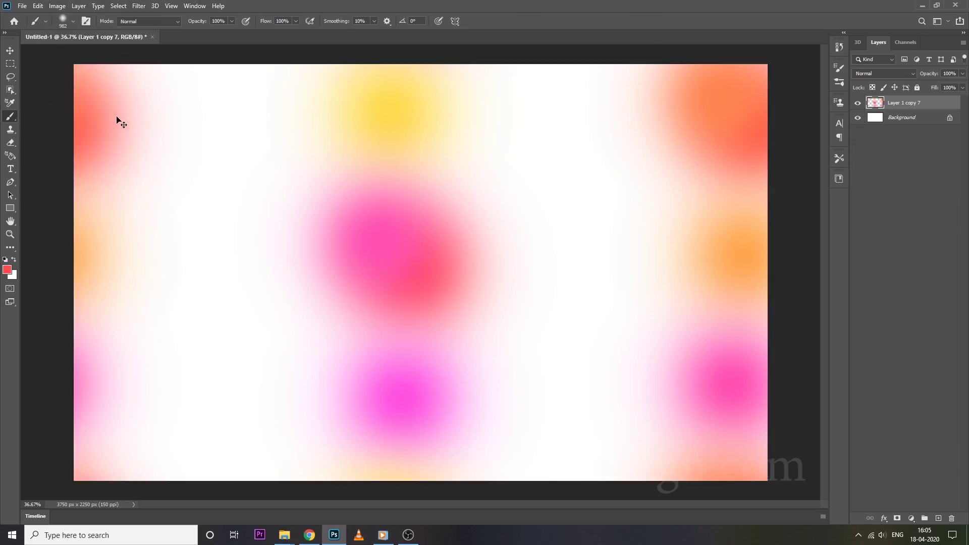
Duplicate the merged spot layer and offset the copy by +1287 pixels horizontally and +436 pixels vertically with wrap around
key(ctrl+j)
click(143, 7)
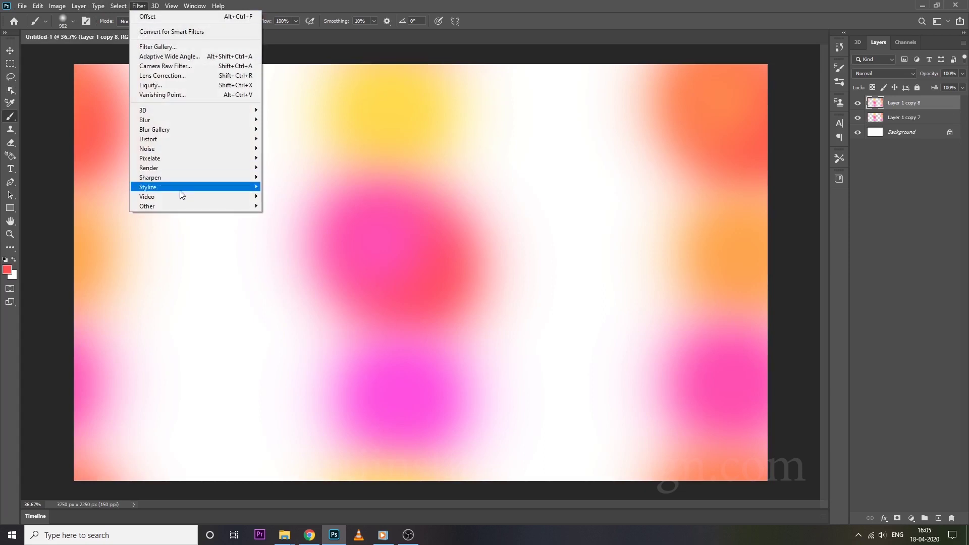
mouse_move(163, 204)
click(280, 254)
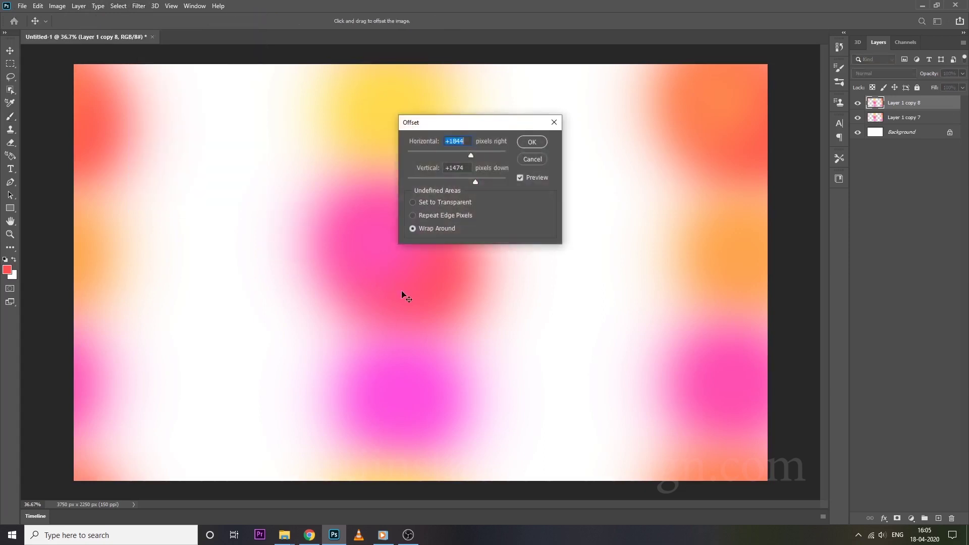
drag(402, 294, 331, 161)
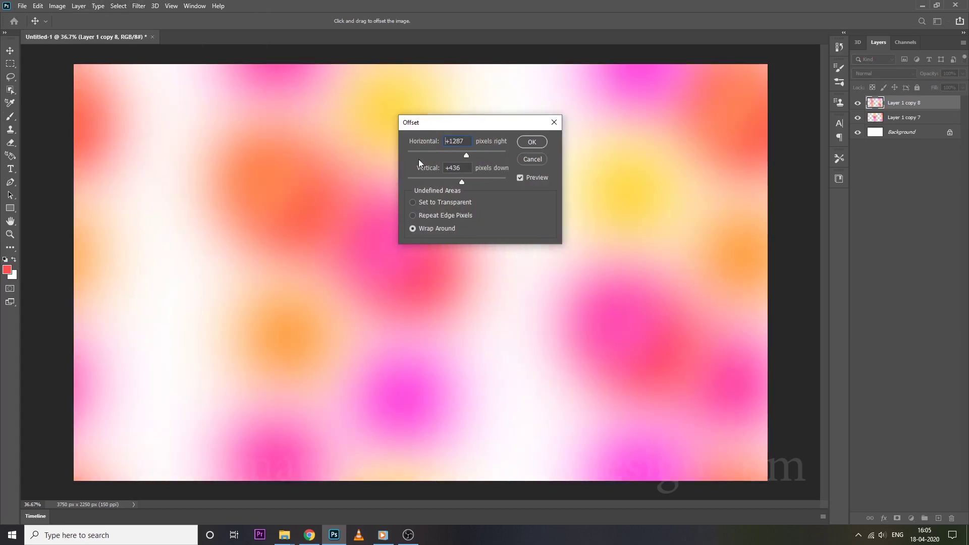
click(531, 142)
Duplicate the offset spot layer, reapply the Offset filter, and merge all three spot layers into one
key(ctrl+j)
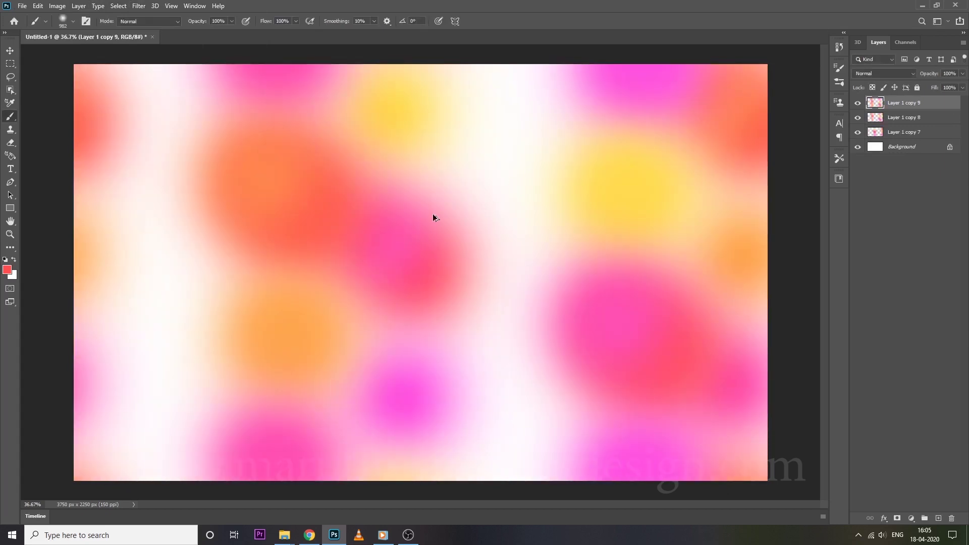
key(ctrl+f)
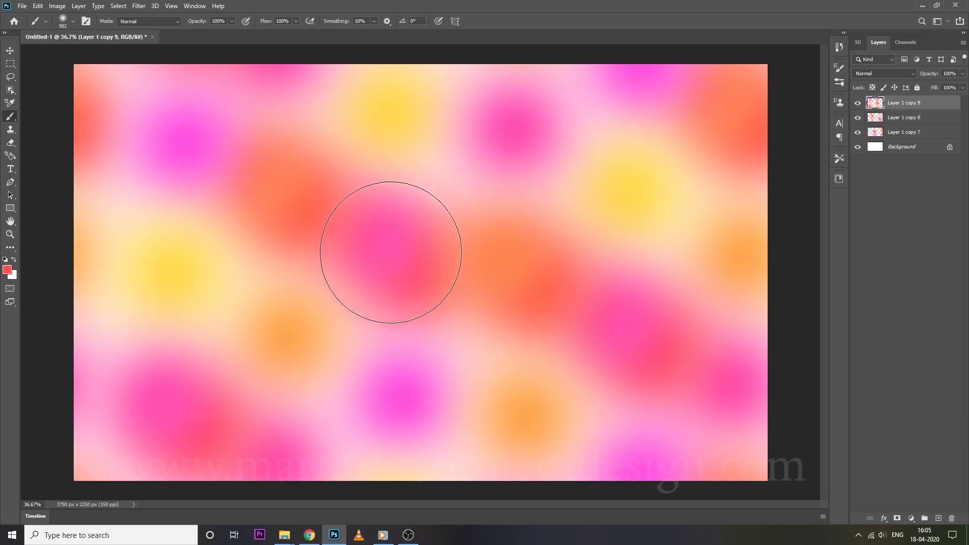
shift+click(895, 134)
key(ctrl+e)
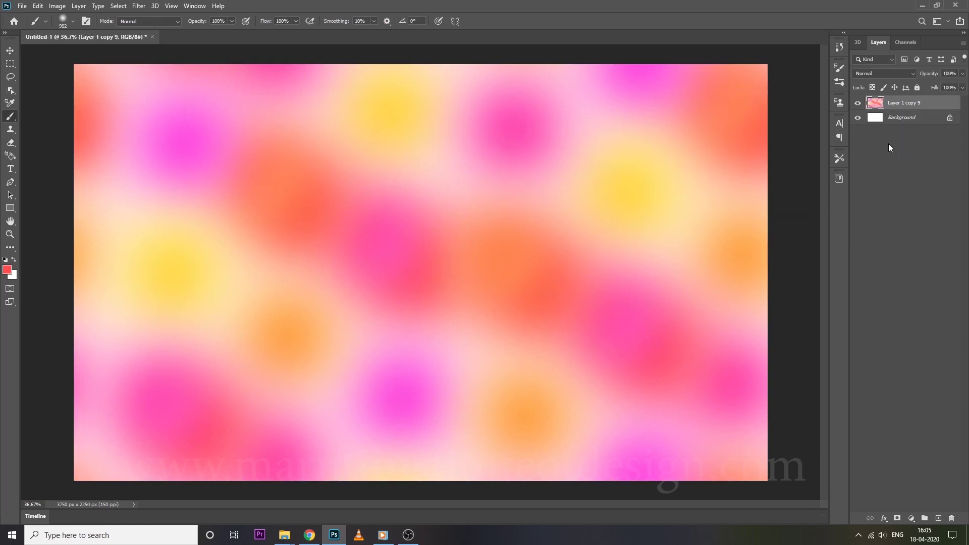
Add a new layer directly above the Background and fill it with the red foreground color
click(888, 122)
key(ctrl+shift+n)
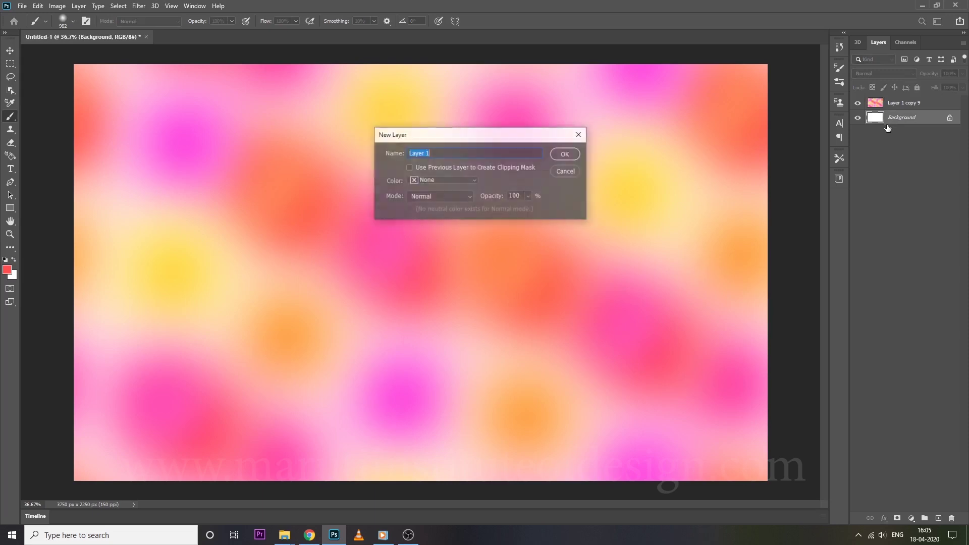
key(Return)
key(alt+BackSpace)
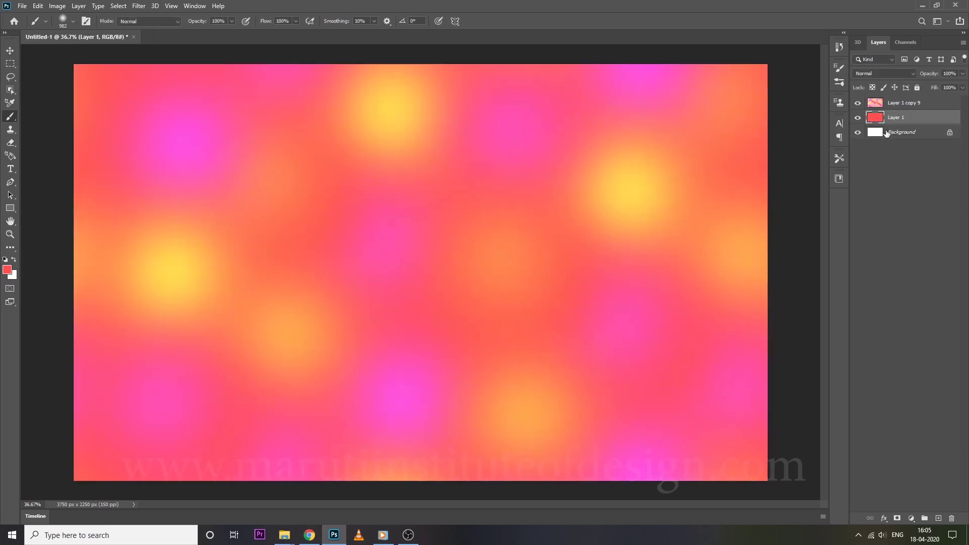
Recolor the red fill layer to a muted tan with saturation at -62, and merge it with the spot layer
key(ctrl+u)
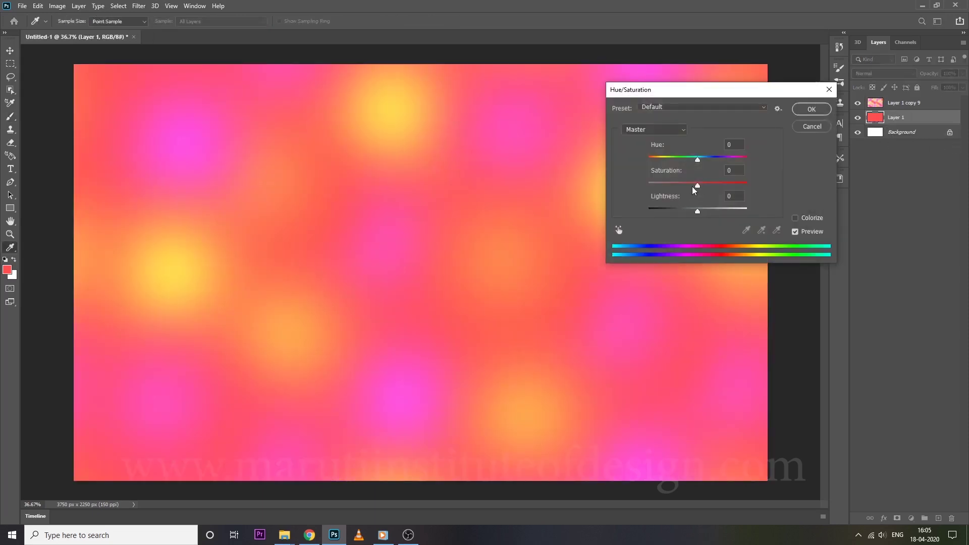
drag(694, 186, 719, 174)
click(811, 109)
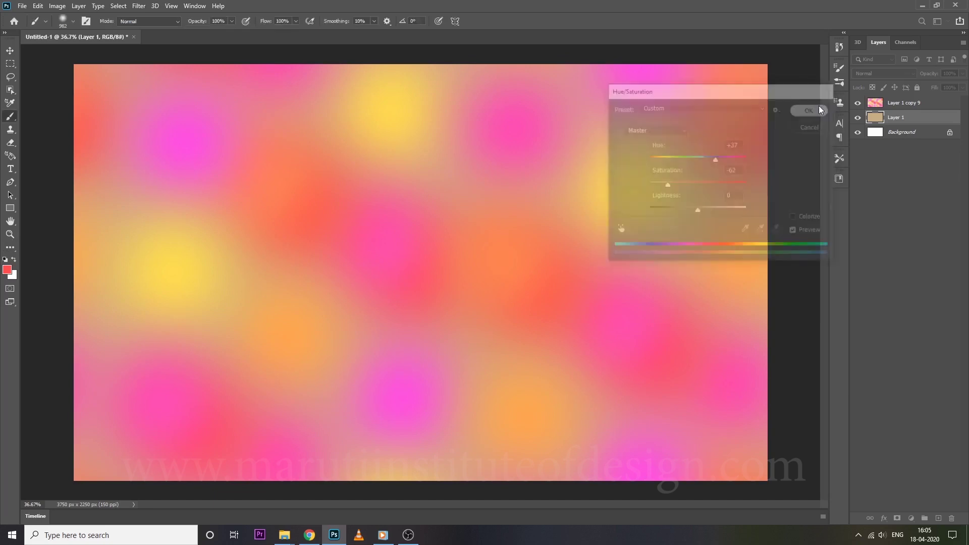
ctrl+click(903, 104)
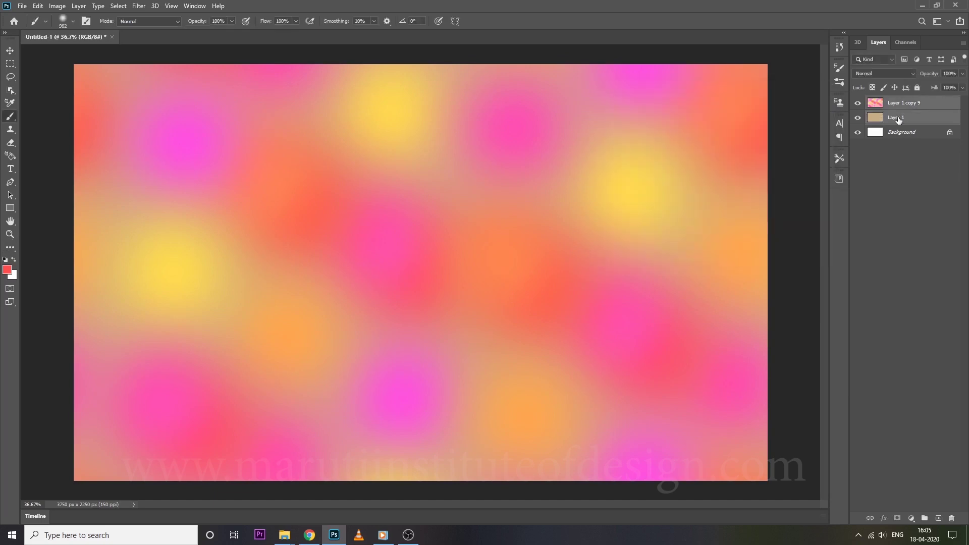
key(ctrl+e)
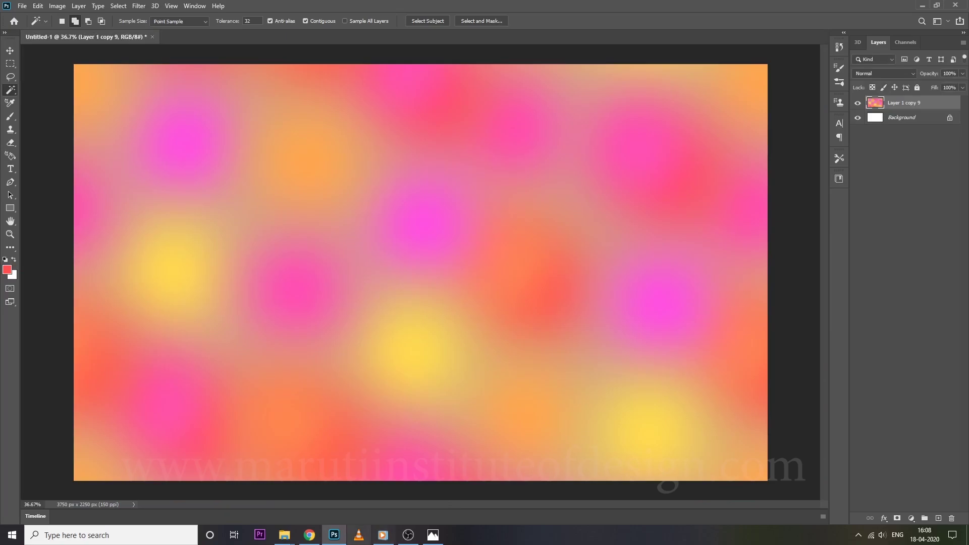
Switch to Chrome and open the full set of similar images for the chrysanthemum illustration on Yandex
click(309, 535)
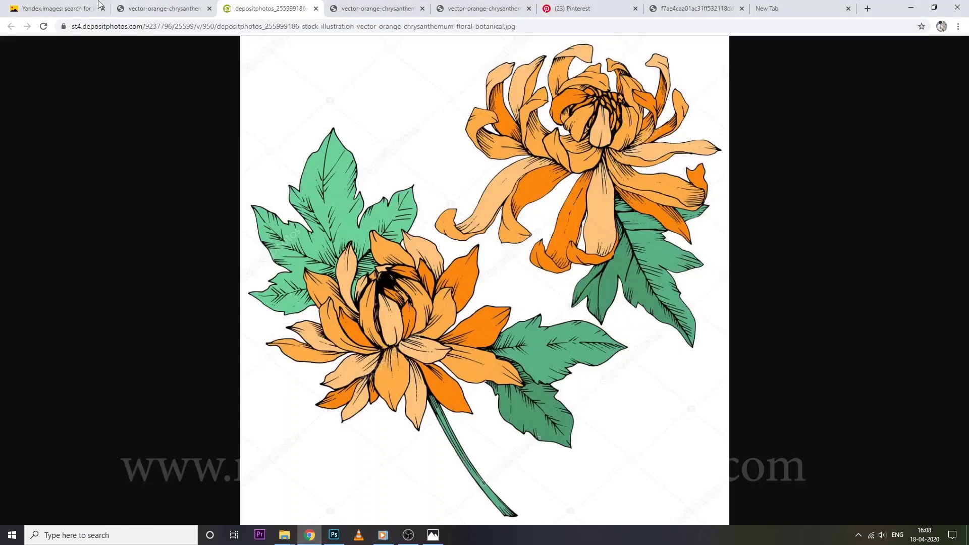
click(55, 9)
scroll(383, 196, down, 1)
scroll(382, 195, down, 3)
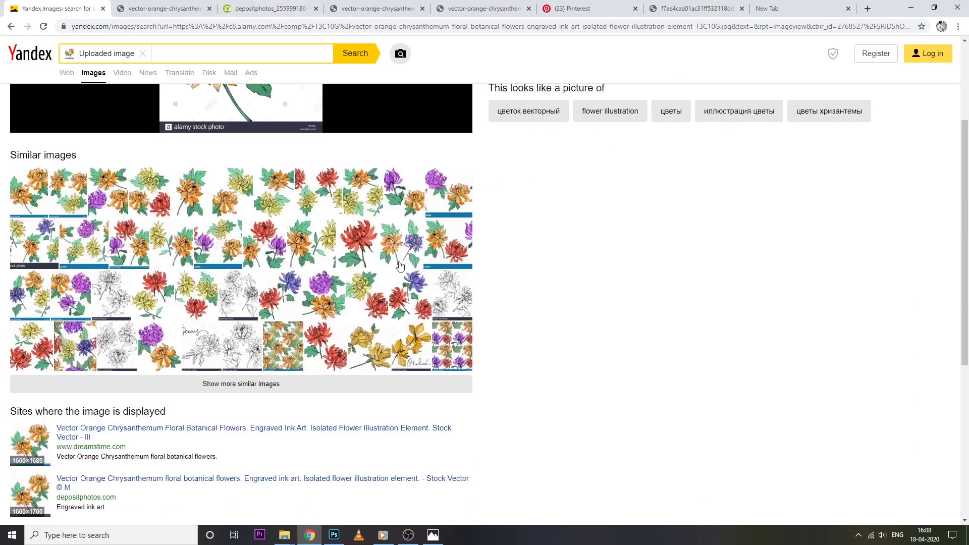
scroll(451, 386, up, 3)
click(450, 386)
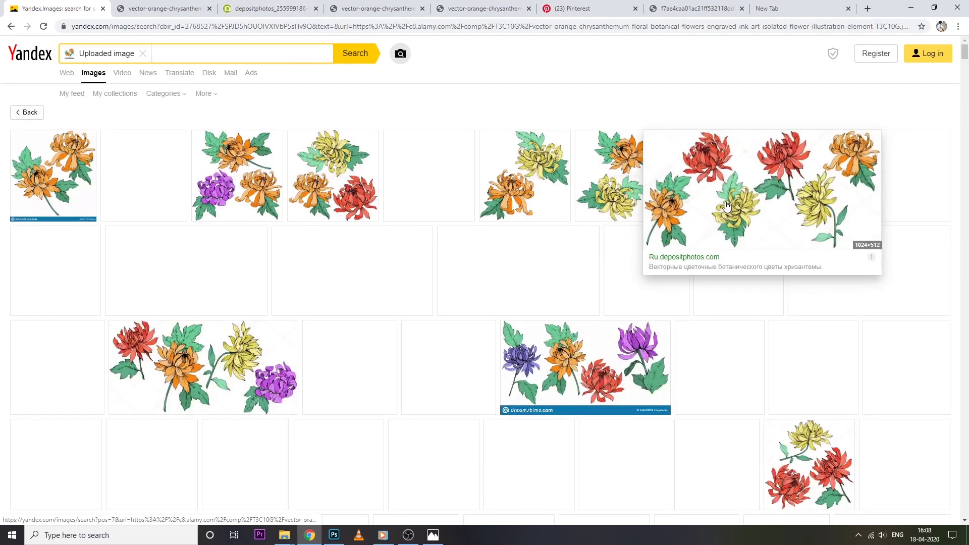
Examine the similar Yandex flower illustrations, previewing the red, orange and purple chrysanthemums and the related orange peony
click(727, 206)
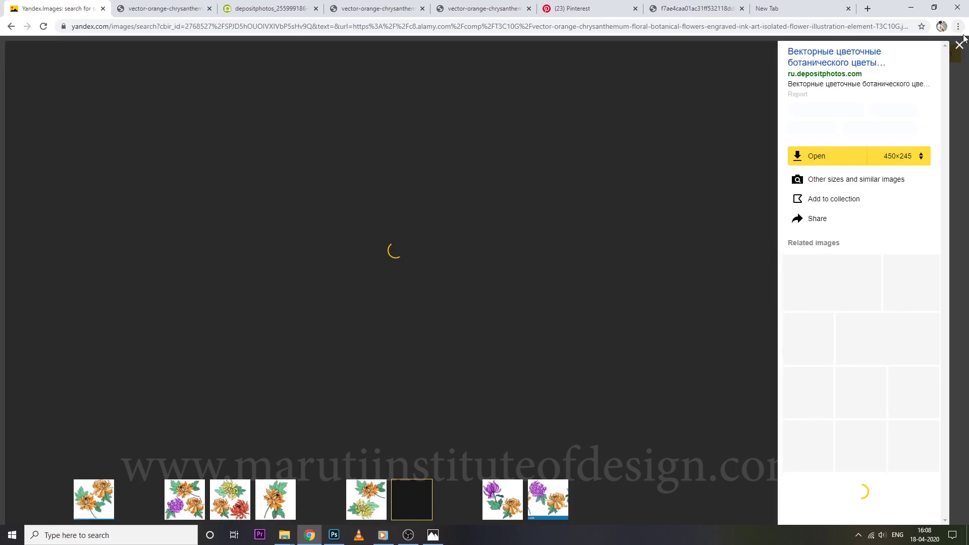
click(959, 44)
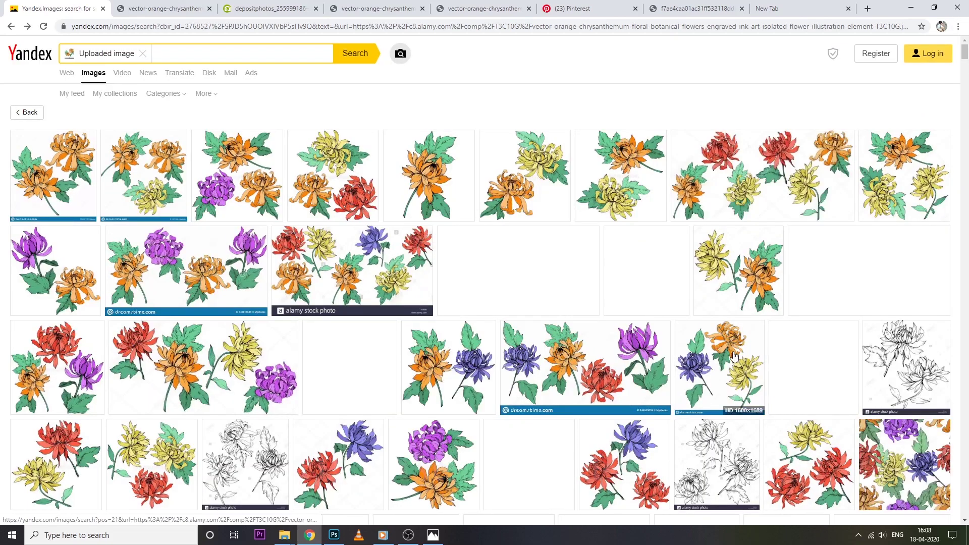
mouse_move(835, 364)
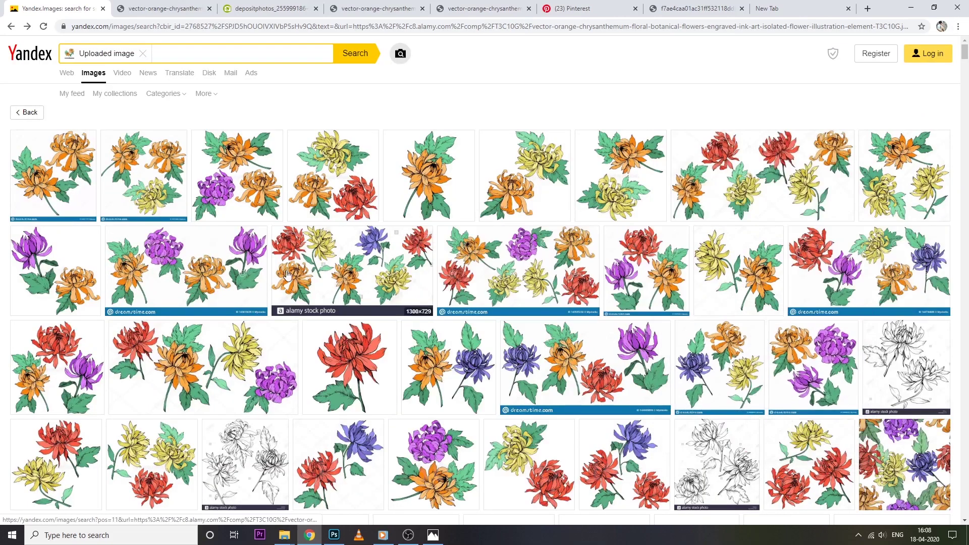
click(71, 373)
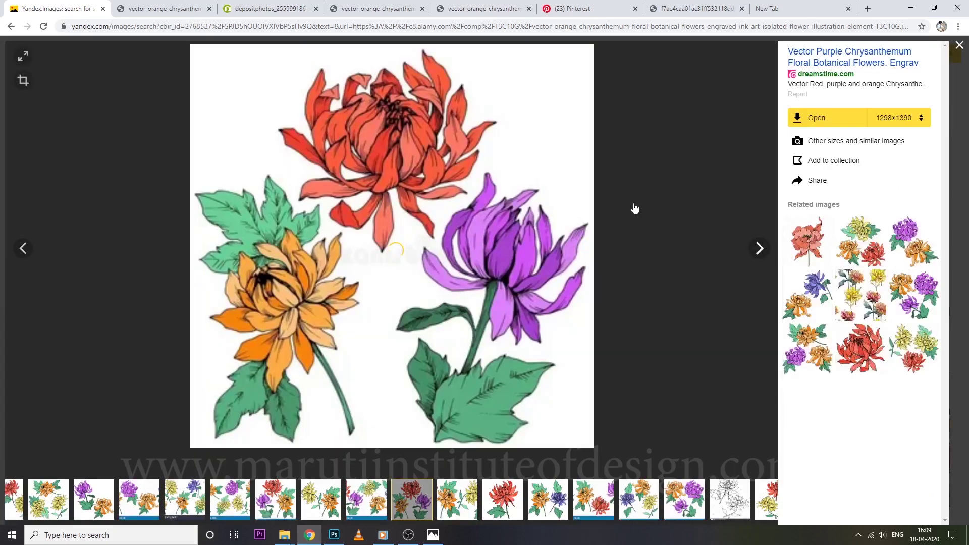
click(814, 243)
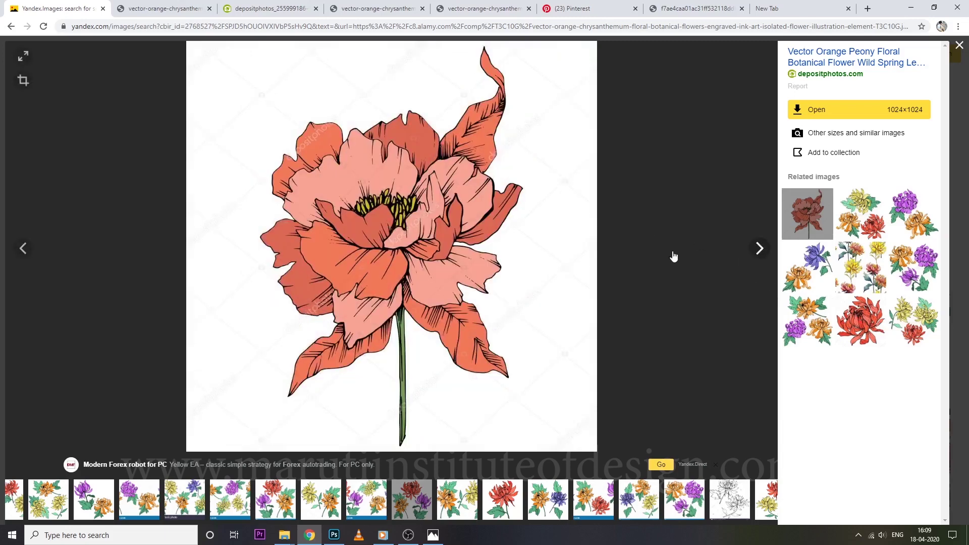
click(959, 45)
scroll(555, 274, down, 3)
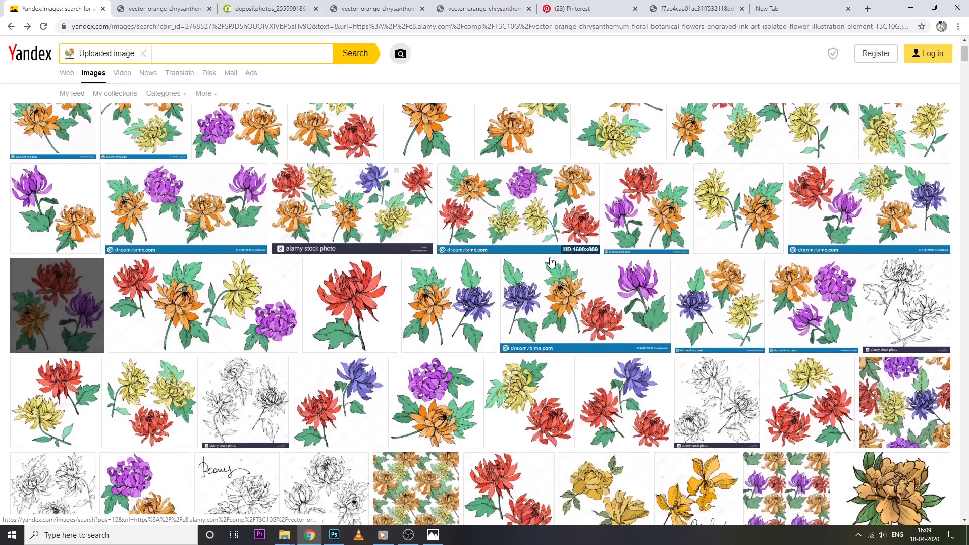
scroll(485, 363, down, 3)
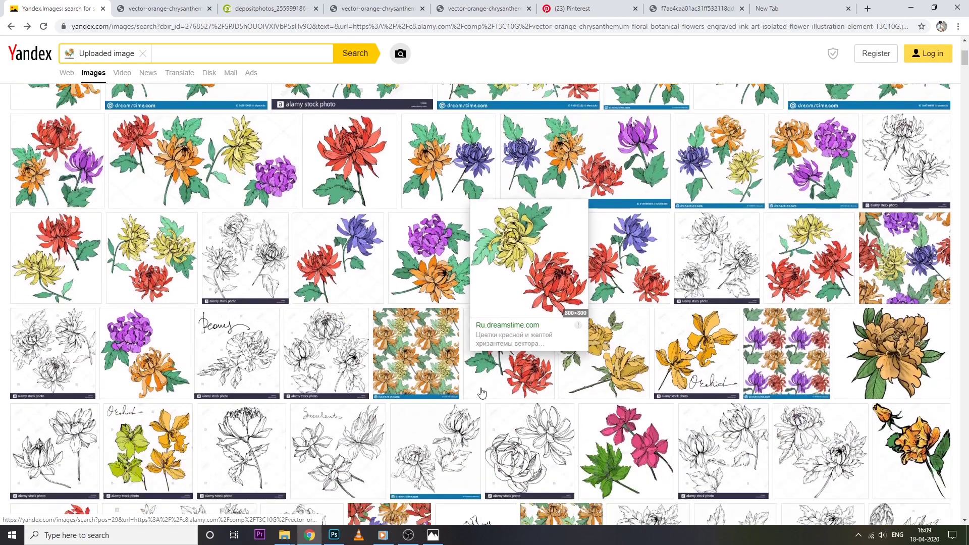
Browse related floral pins on Pinterest, opening the hand-painted bouquet with purple and orange flowers
click(572, 8)
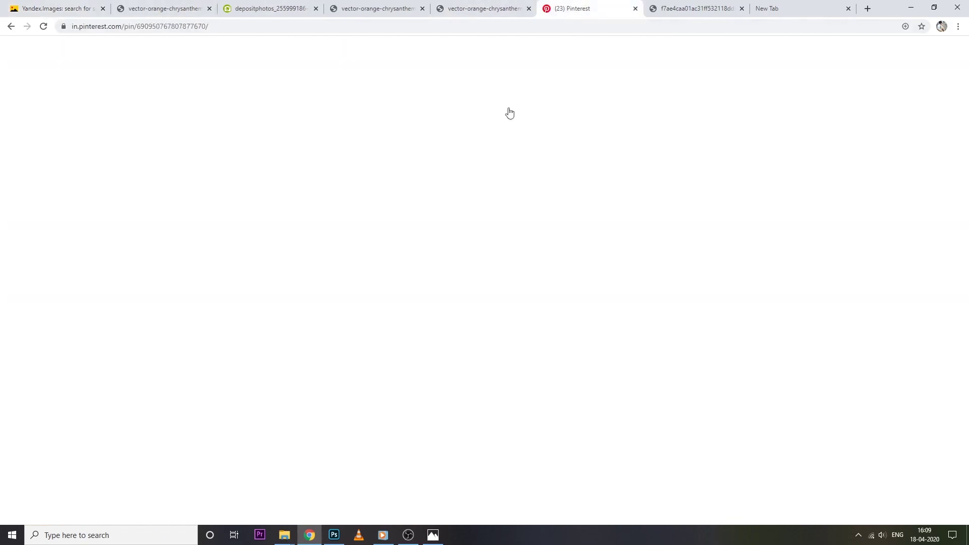
scroll(308, 188, down, 4)
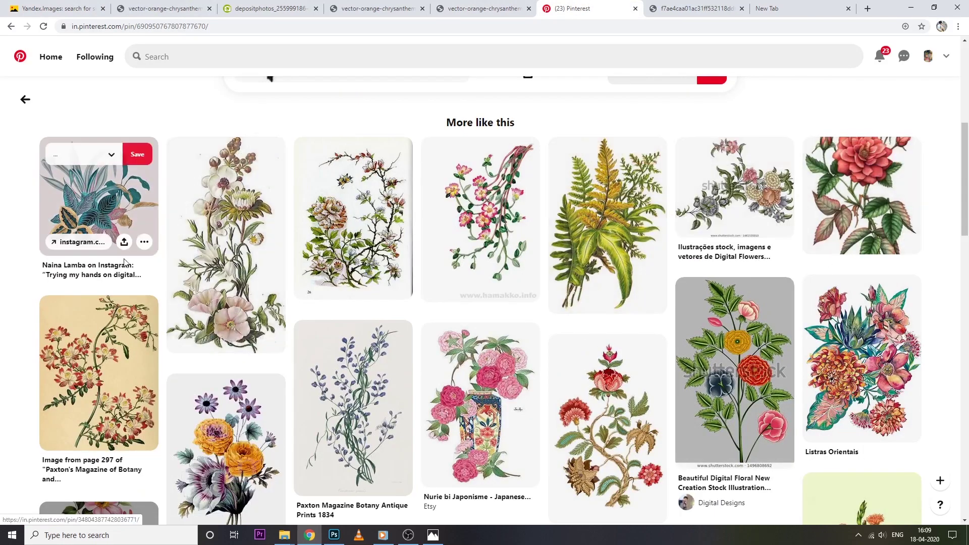
scroll(271, 305, down, 3)
click(271, 305)
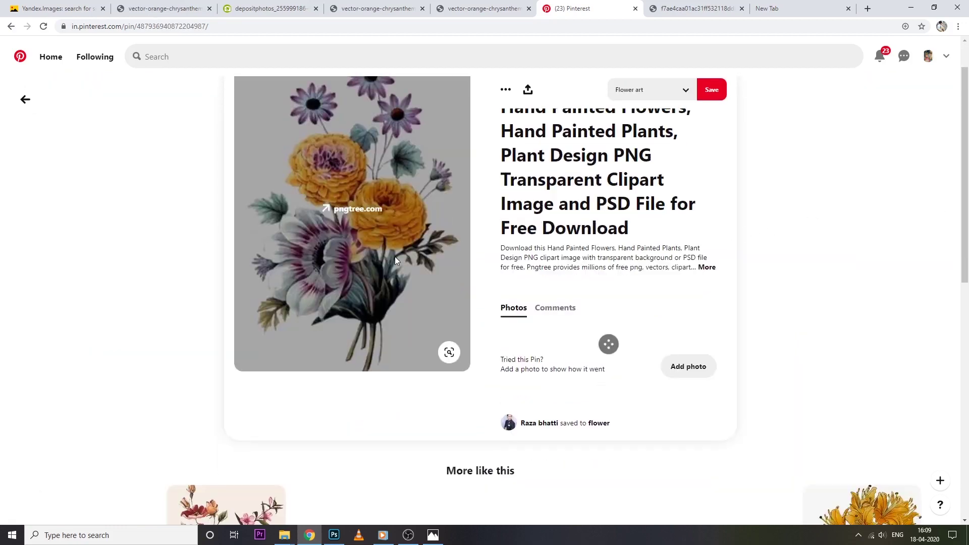
scroll(396, 261, down, 4)
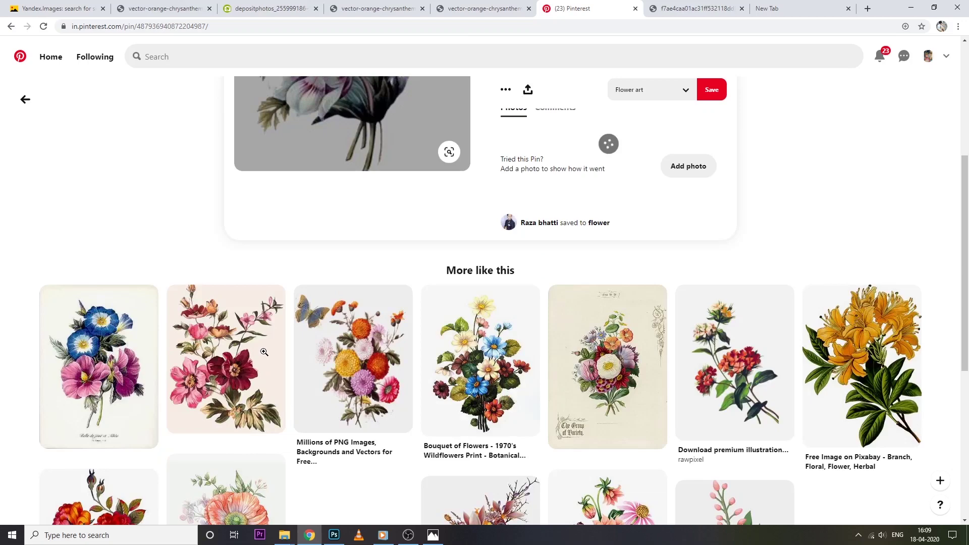
Run a Yandex image search for the pink and burgundy flower pin and open its 1080×1350 version
click(264, 352)
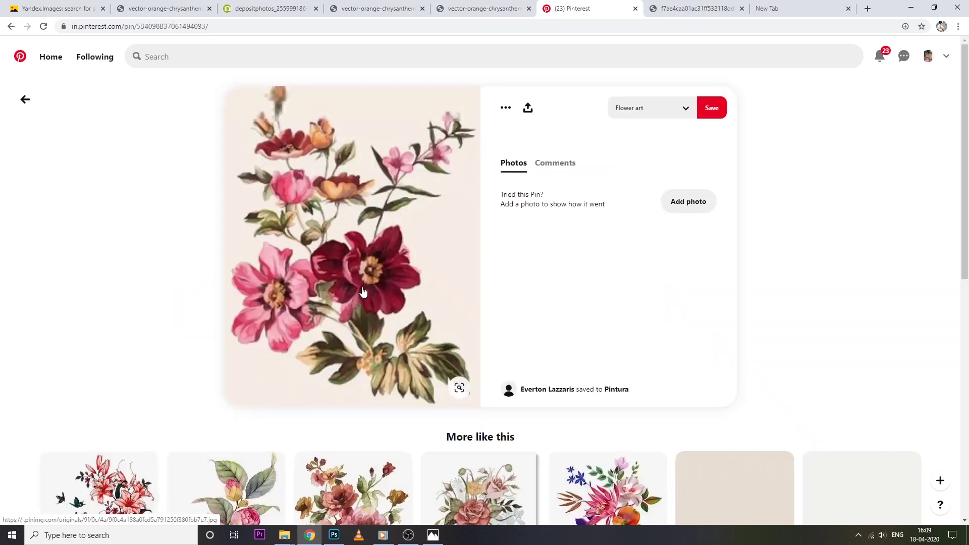
drag(368, 298, 218, 60)
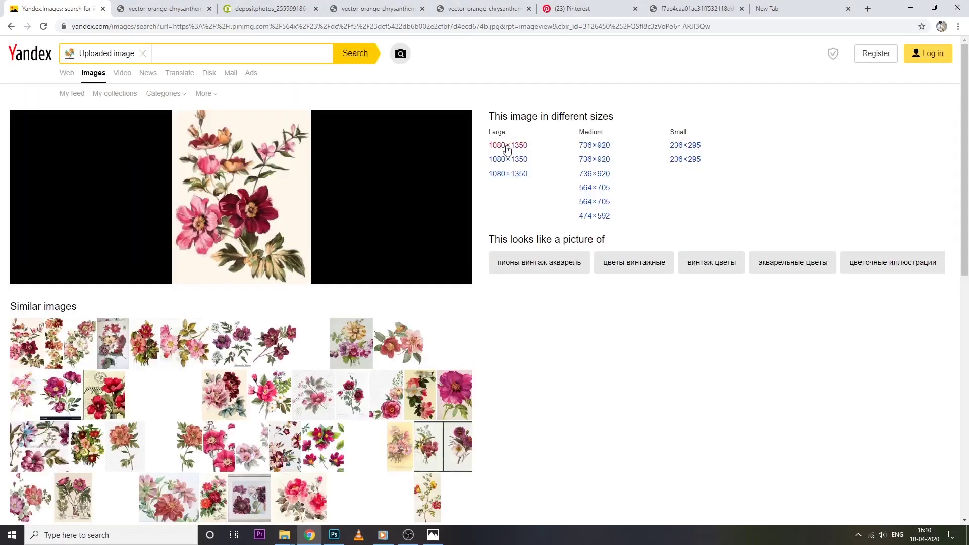
click(505, 146)
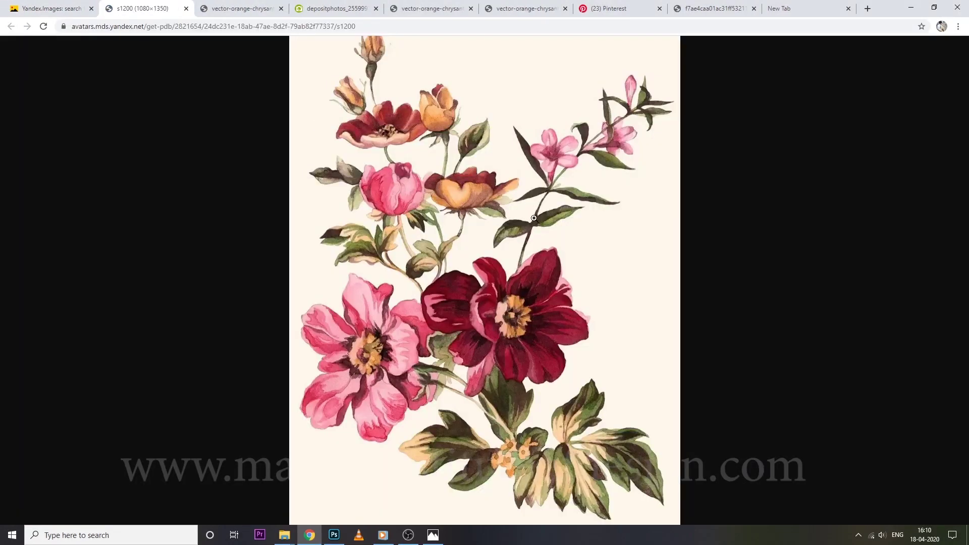
Save the pink and burgundy flower image as s1200.webp, save a second copy, and switch back to Photoshop
right_click(542, 253)
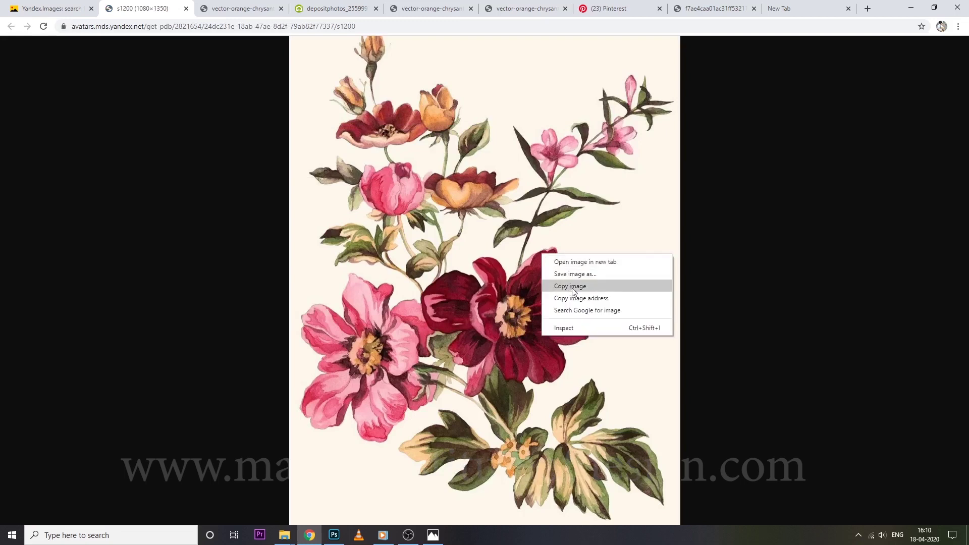
click(577, 274)
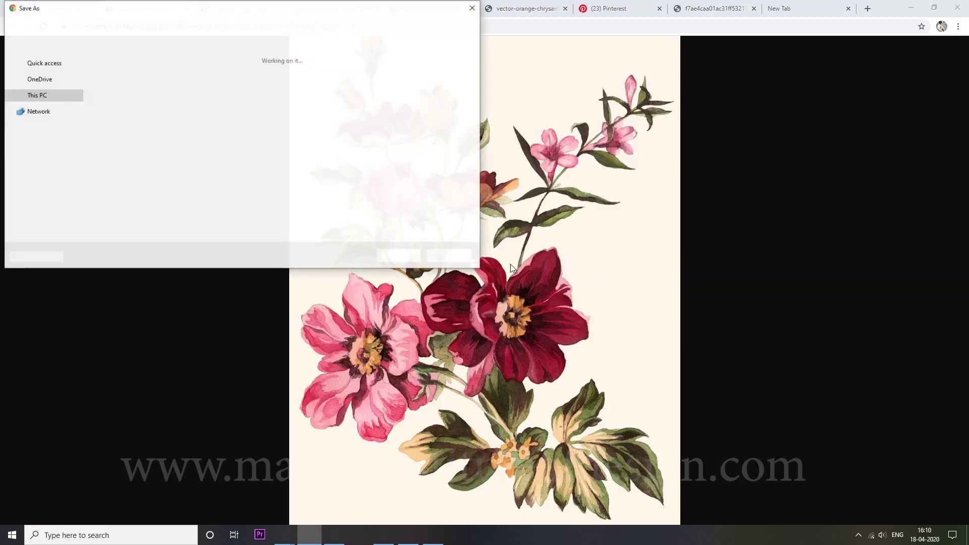
key(Return)
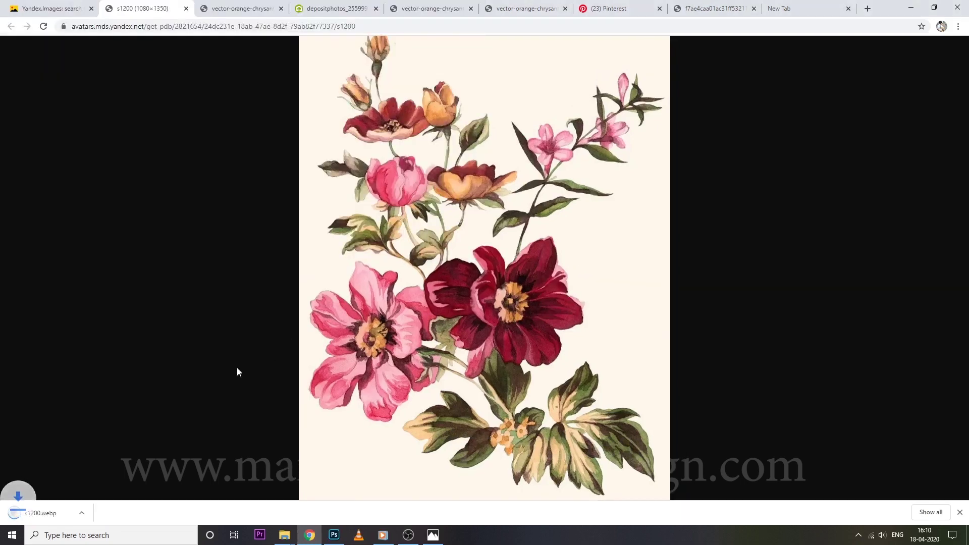
right_click(457, 307)
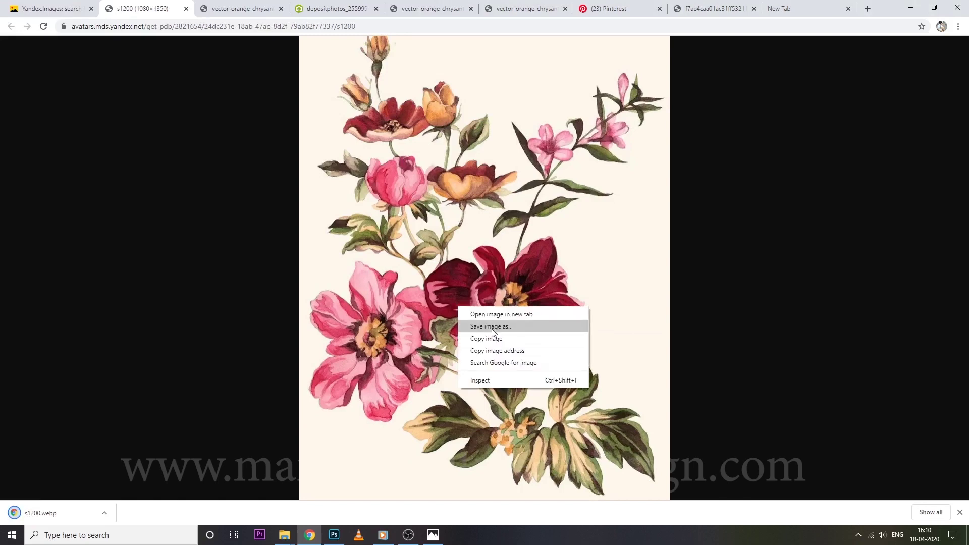
click(489, 325)
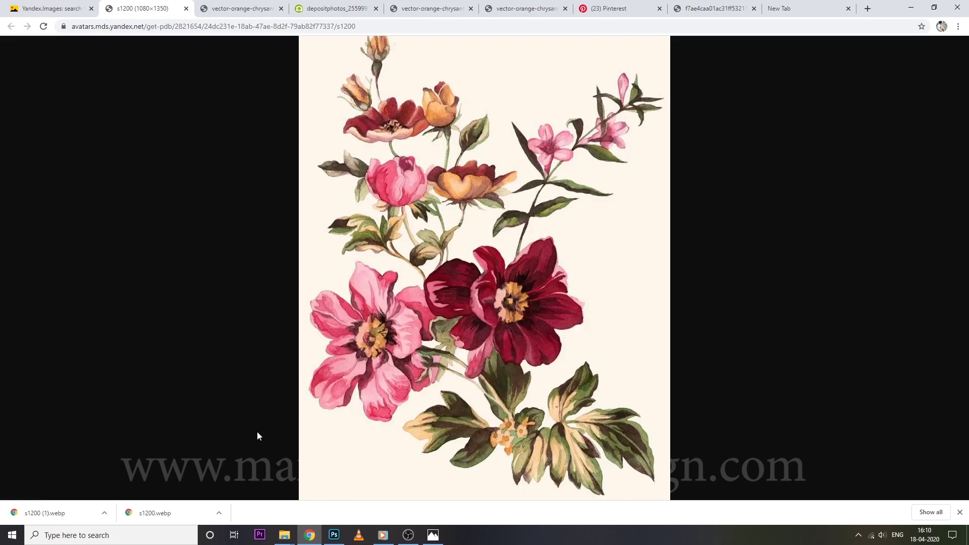
click(333, 535)
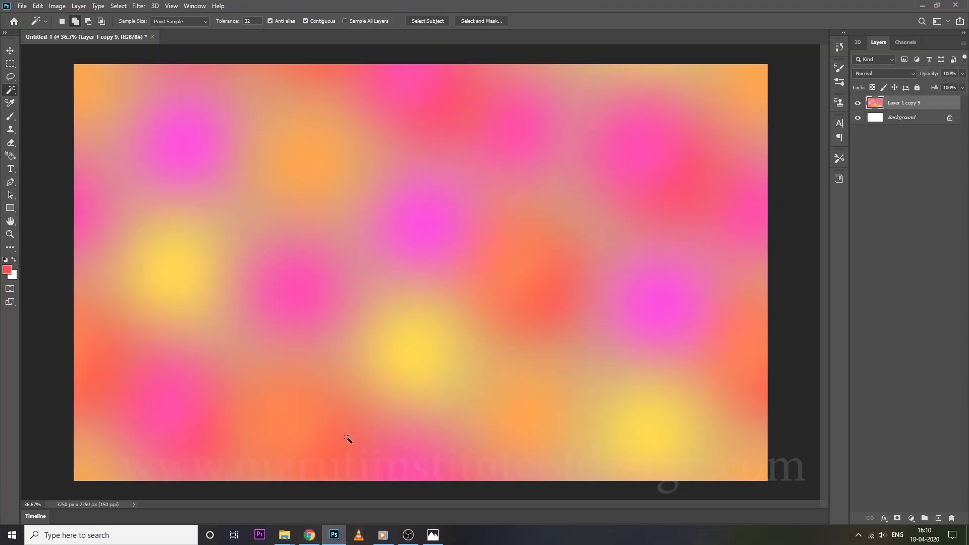
Paste the pink and burgundy flower image into the document and delete its cream background around the bouquet with the Magic Wand
key(ctrl+v)
scroll(342, 446, up, 5)
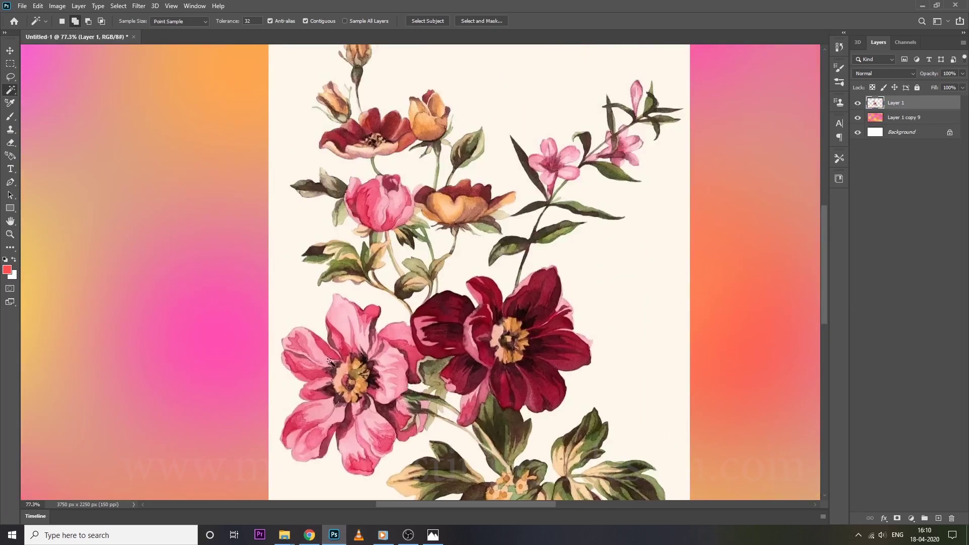
click(310, 306)
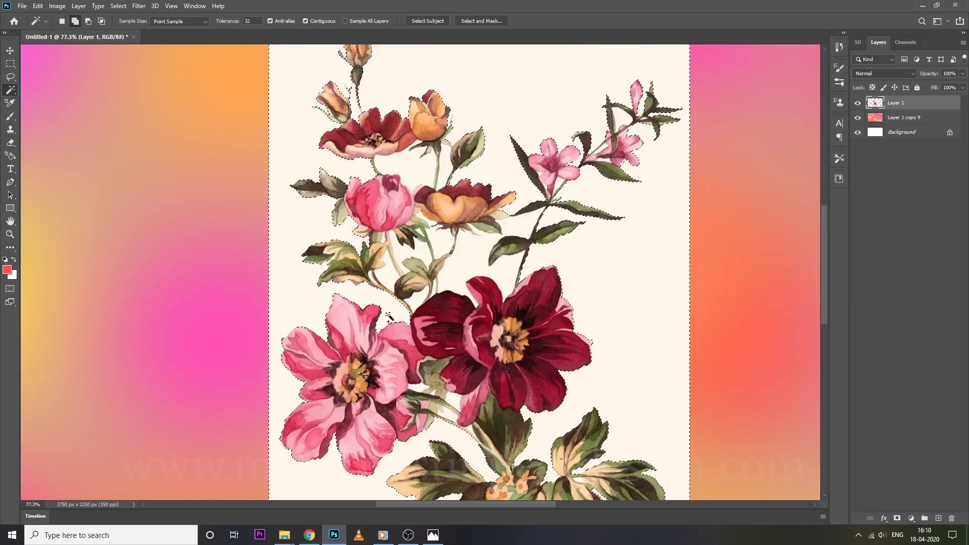
key(Delete)
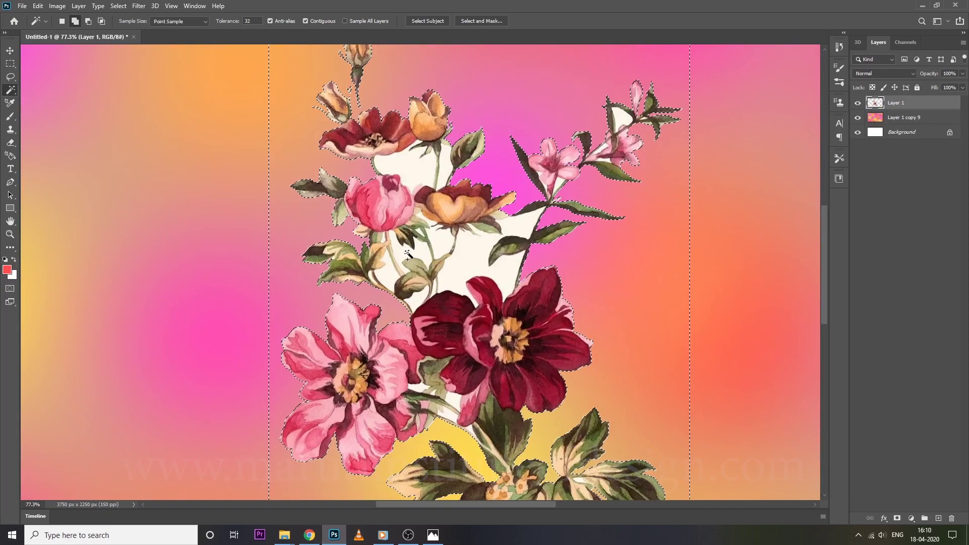
Delete the enclosed cream patches between the stems and leaves beneath the pink bud and the orange flower
scroll(410, 258, up, 3)
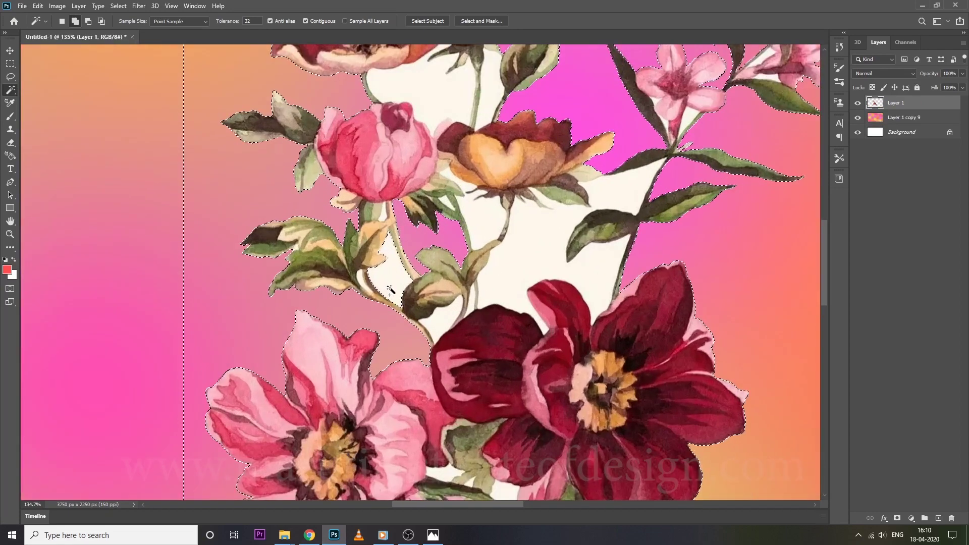
scroll(362, 279, up, 2)
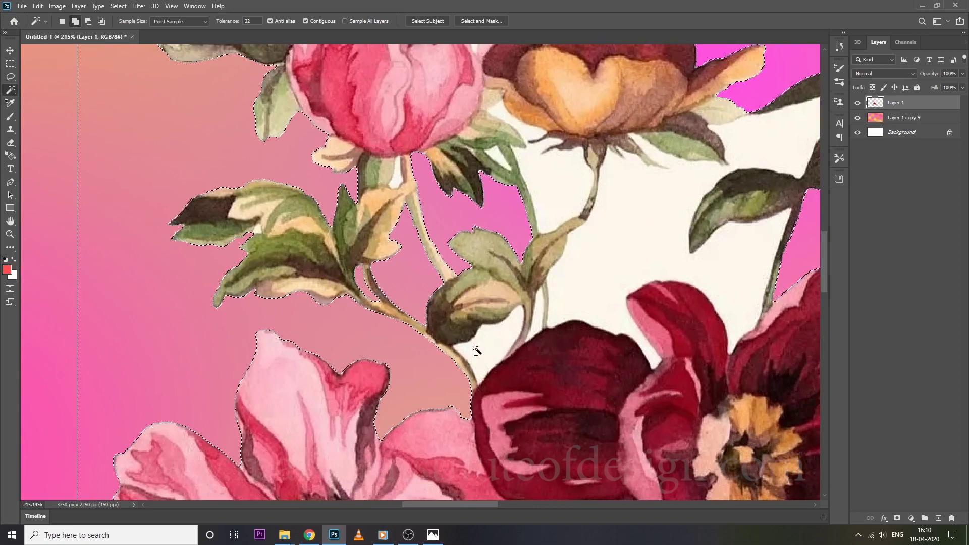
click(603, 310)
key(Delete)
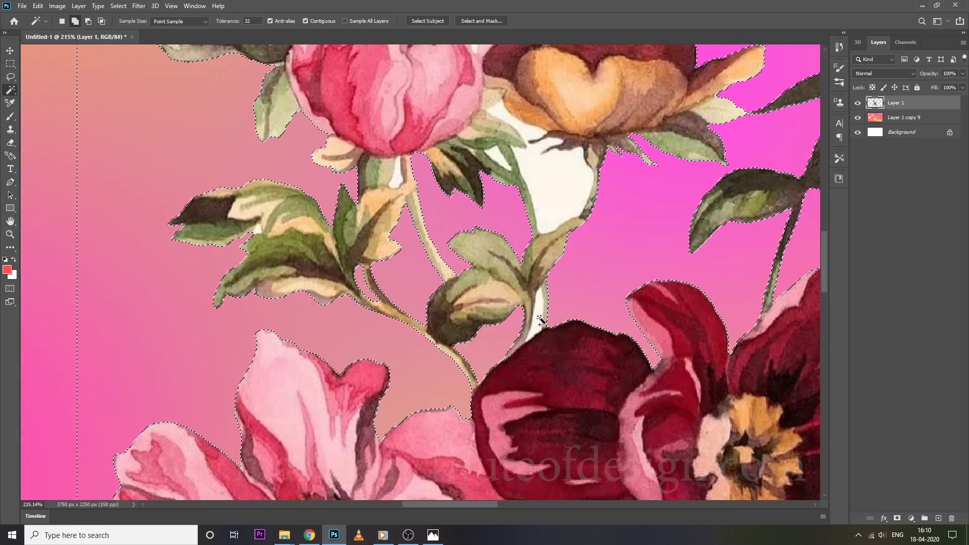
click(550, 187)
key(Delete)
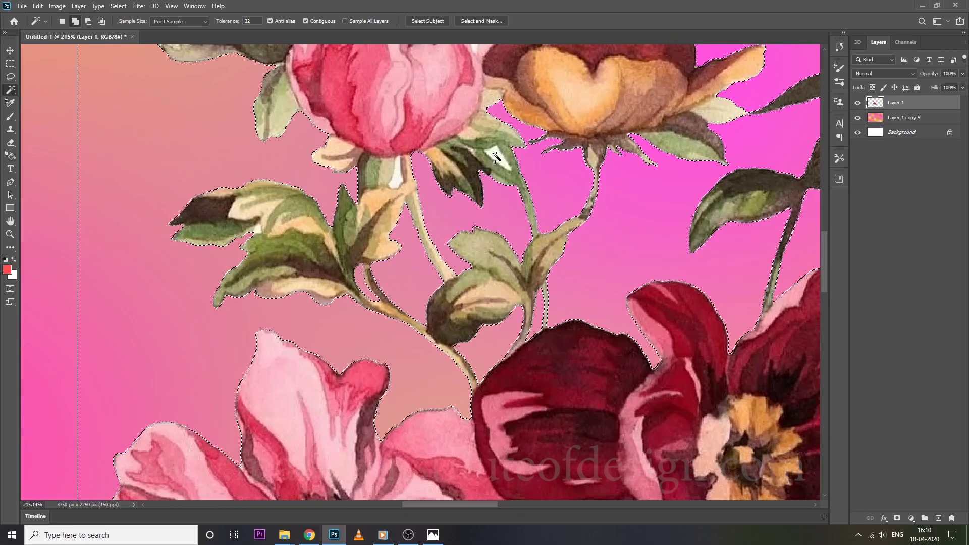
click(495, 157)
key(Delete)
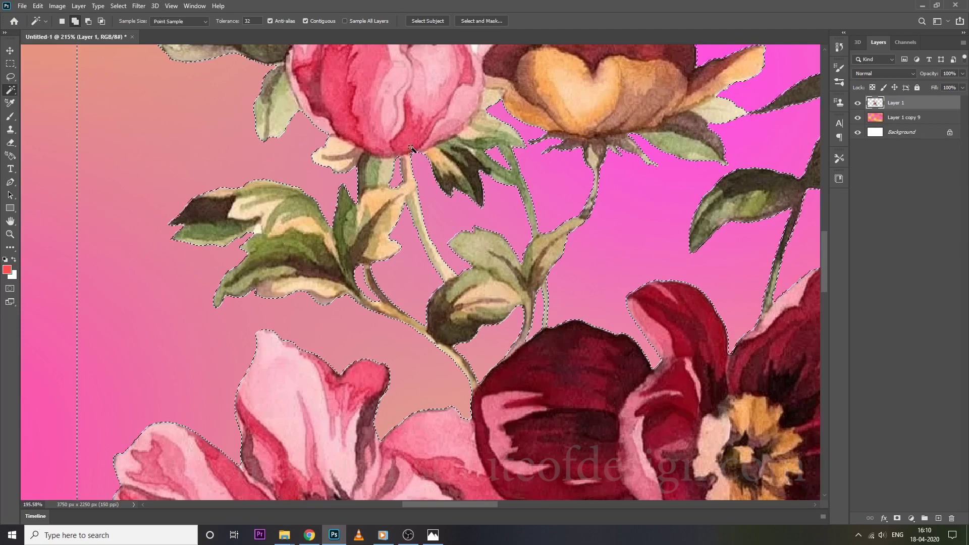
Delete the enclosed cream patches between the stems below the upper red and orange blooms
scroll(411, 148, down, 5)
scroll(456, 191, up, 3)
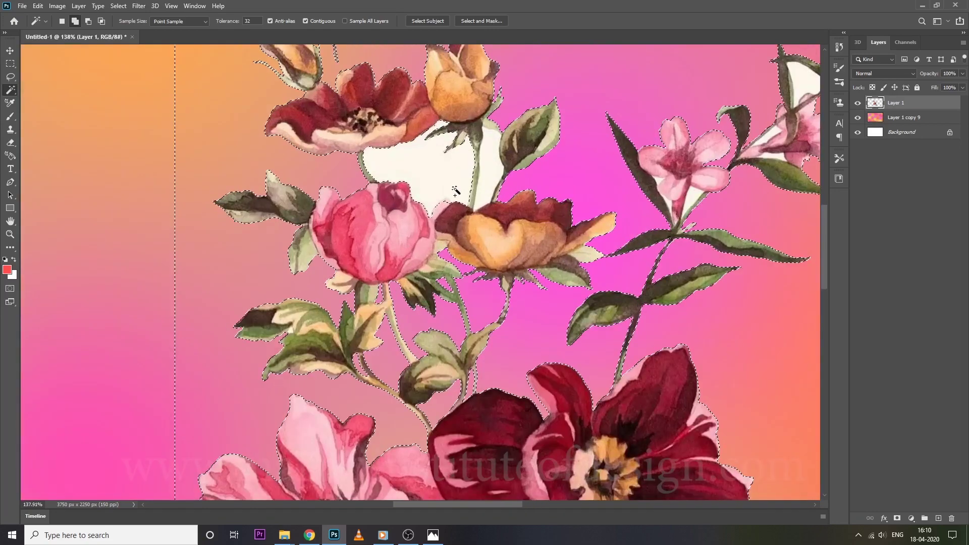
key(End)
scroll(471, 206, down, 5)
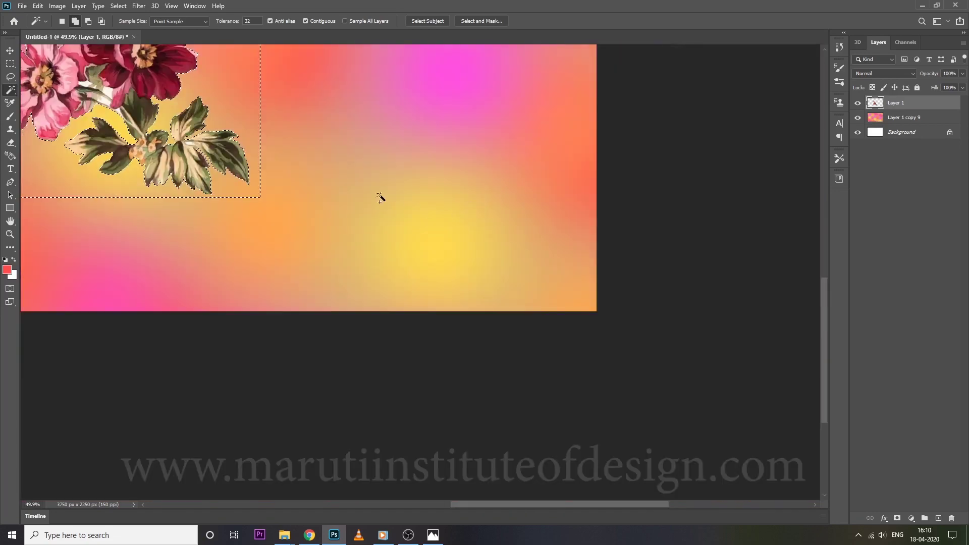
scroll(374, 229, up, 6)
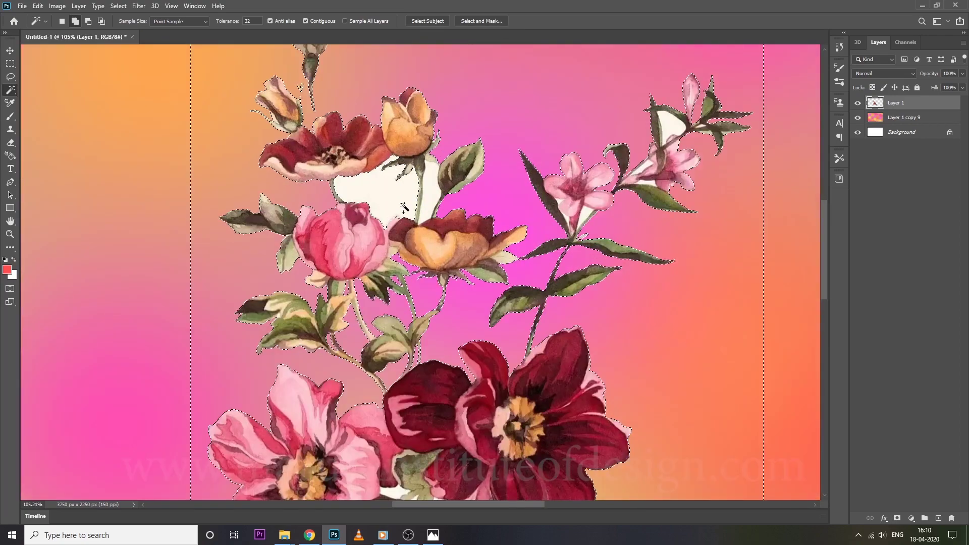
scroll(420, 212, down, 2)
scroll(381, 217, down, 3)
scroll(381, 205, up, 5)
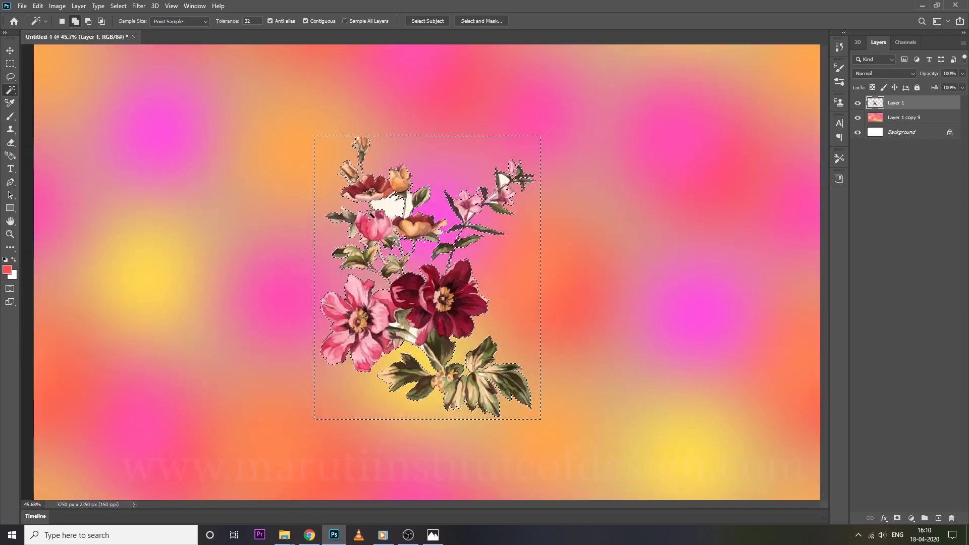
click(386, 209)
key(Delete)
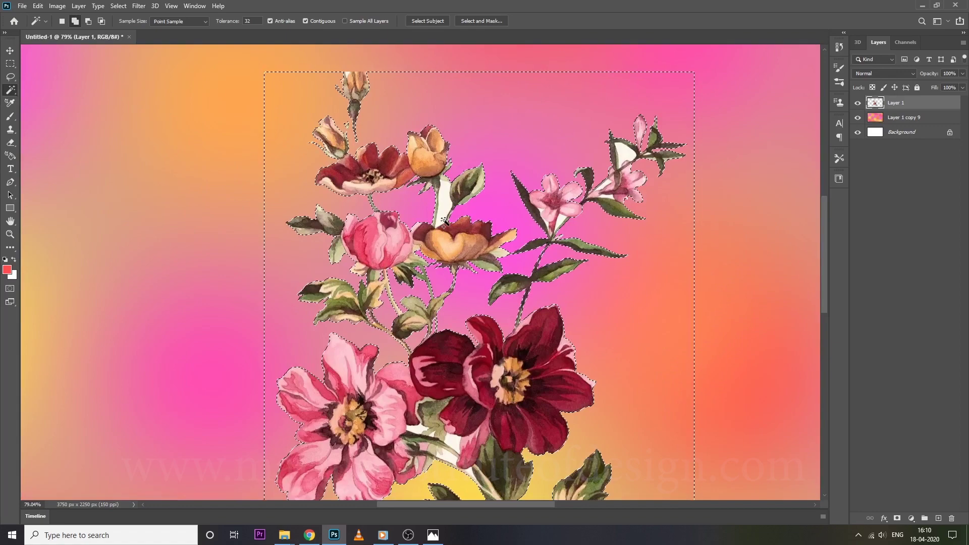
click(557, 220)
key(Delete)
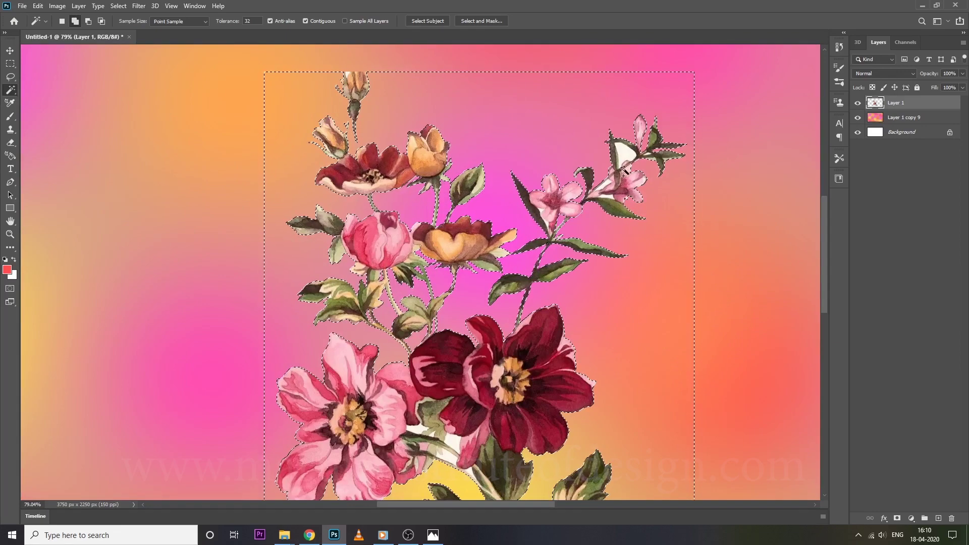
Delete the small cream patches enclosed by the stem and leaves of the pink blossom sprig
scroll(627, 155, up, 3)
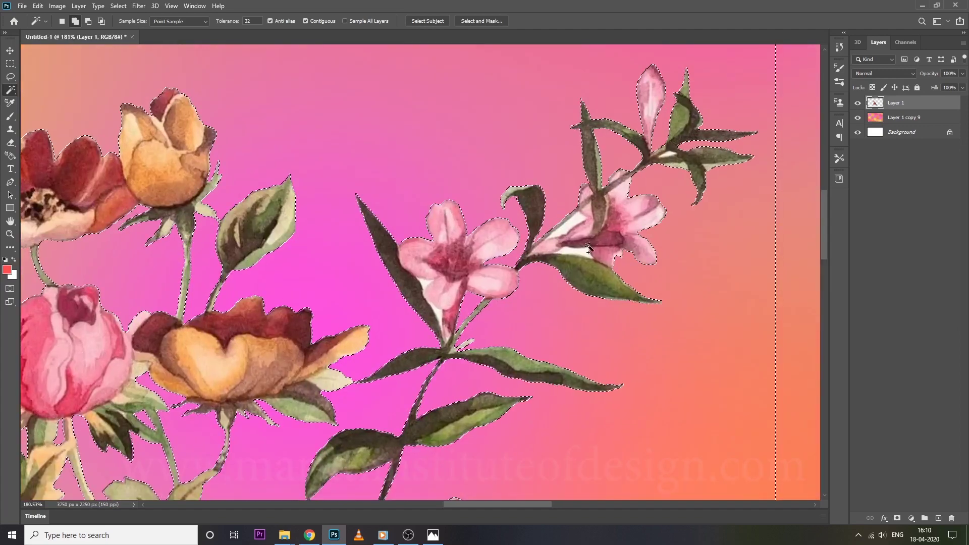
click(575, 220)
key(Delete)
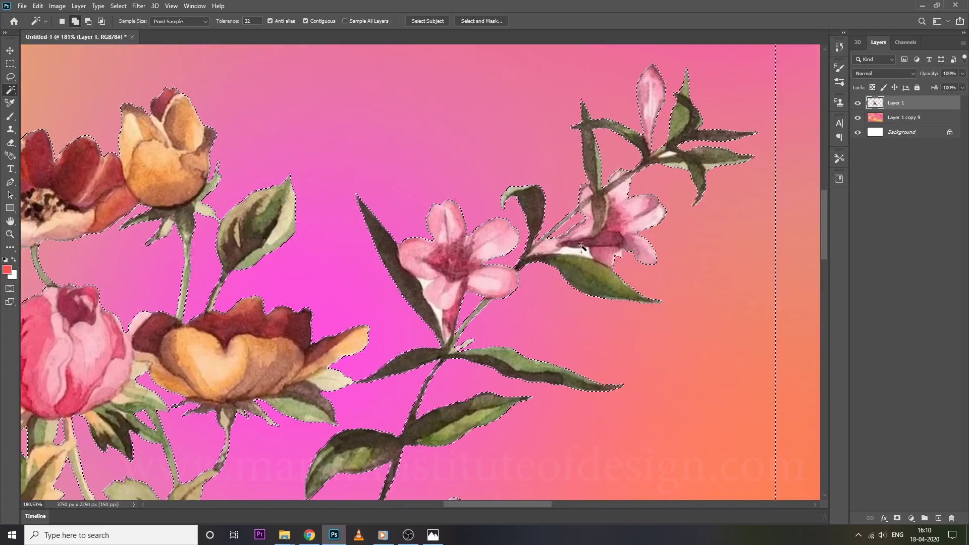
click(573, 253)
key(Delete)
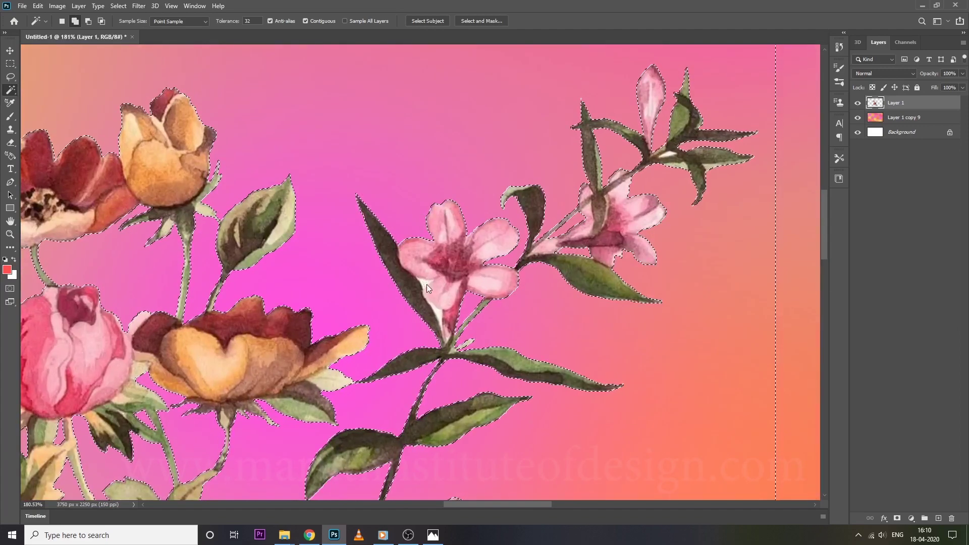
Delete the cream patch between the stem and the lower petals of the burgundy flower
scroll(443, 347, down, 3)
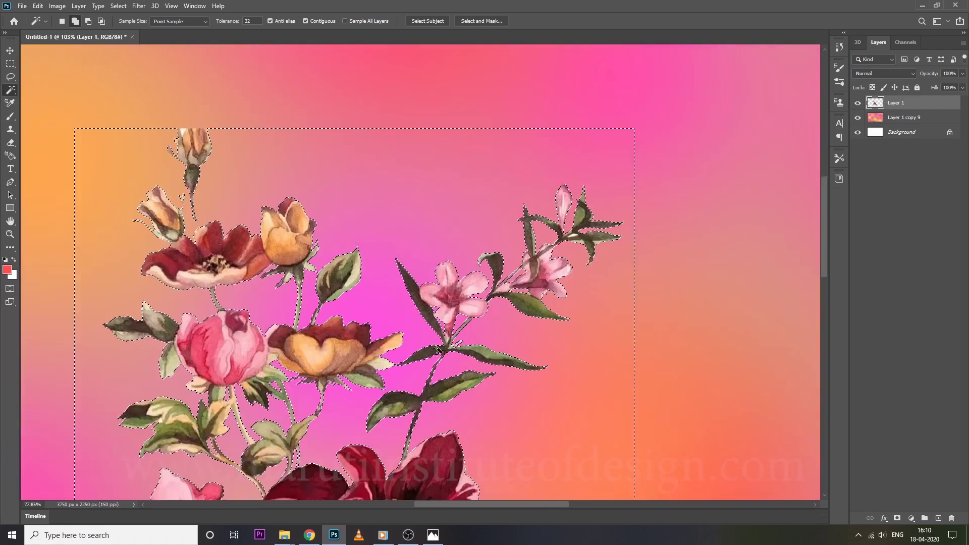
scroll(438, 348, down, 5)
scroll(340, 345, up, 4)
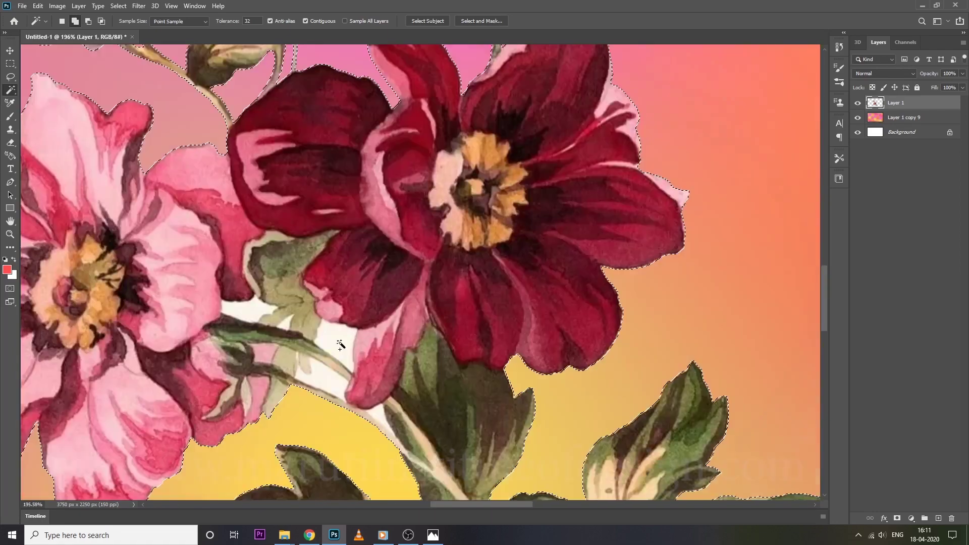
shift+click(340, 348)
key(Delete)
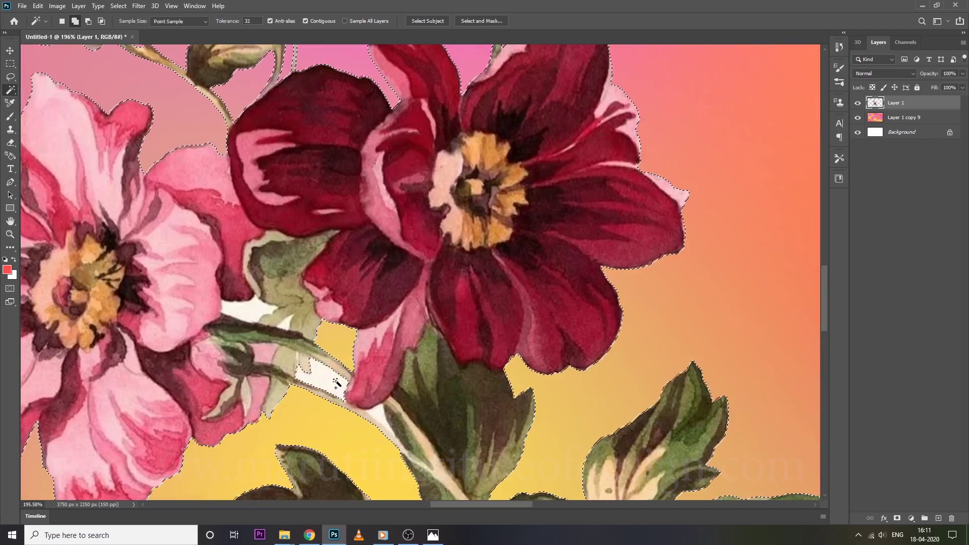
shift+click(383, 416)
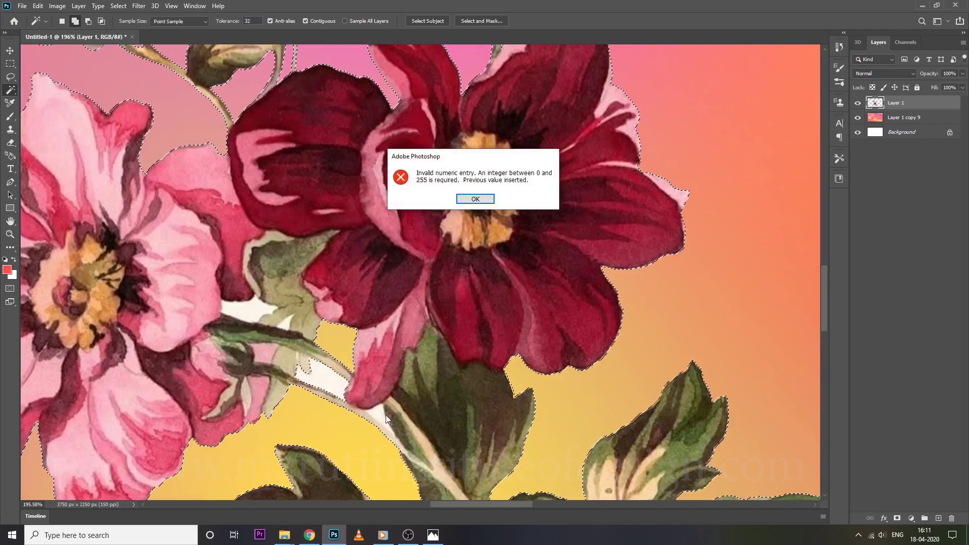
key(Return)
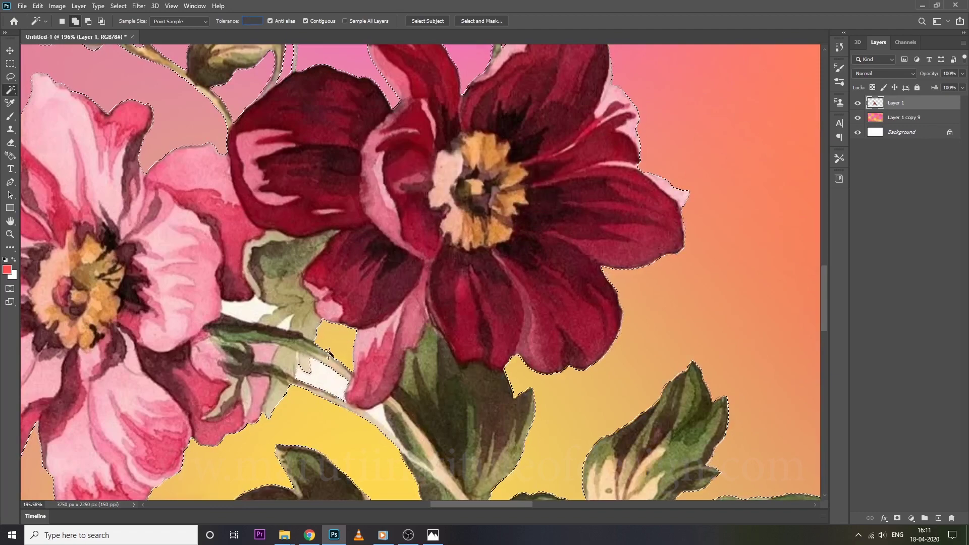
click(923, 99)
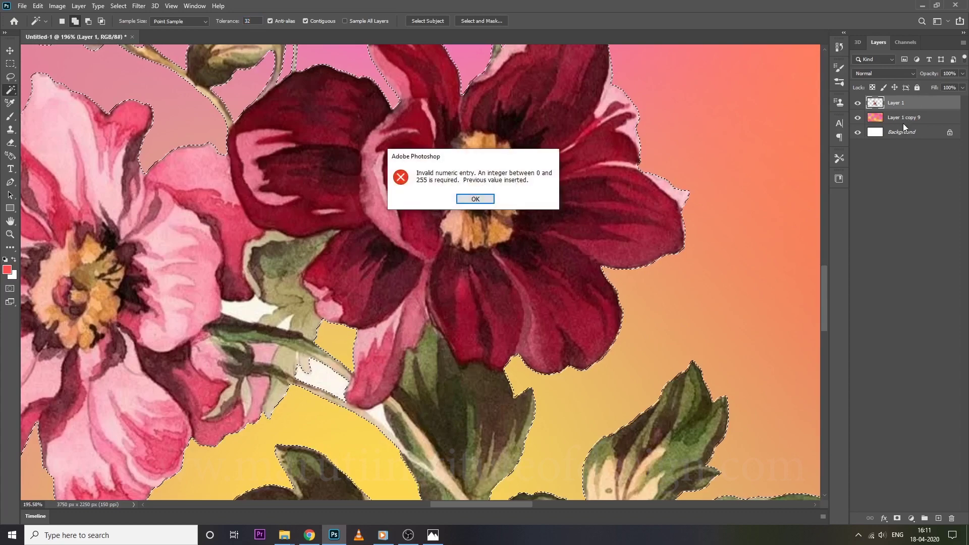
click(491, 198)
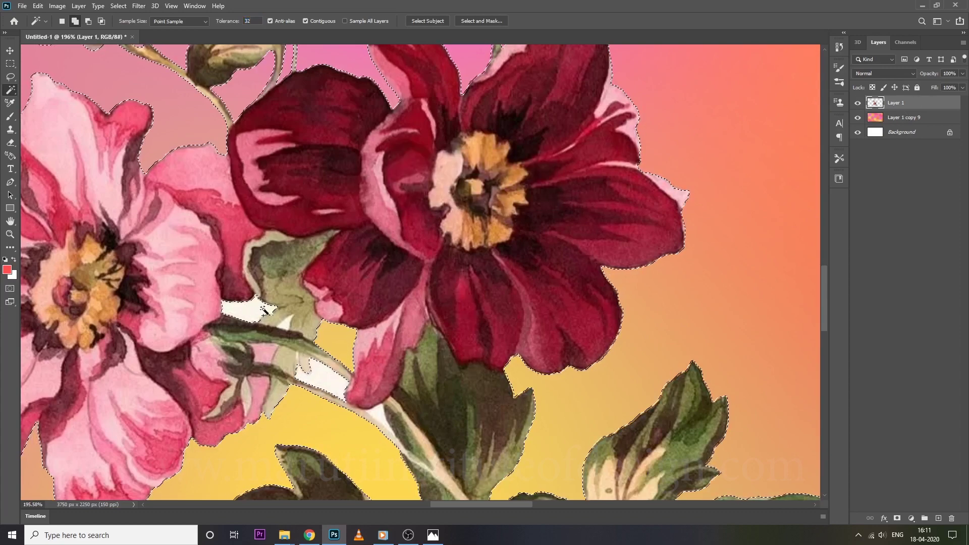
Delete the remaining cream patches around the stems between the pink and burgundy flowers, and clear the selection
click(282, 323)
key(Delete)
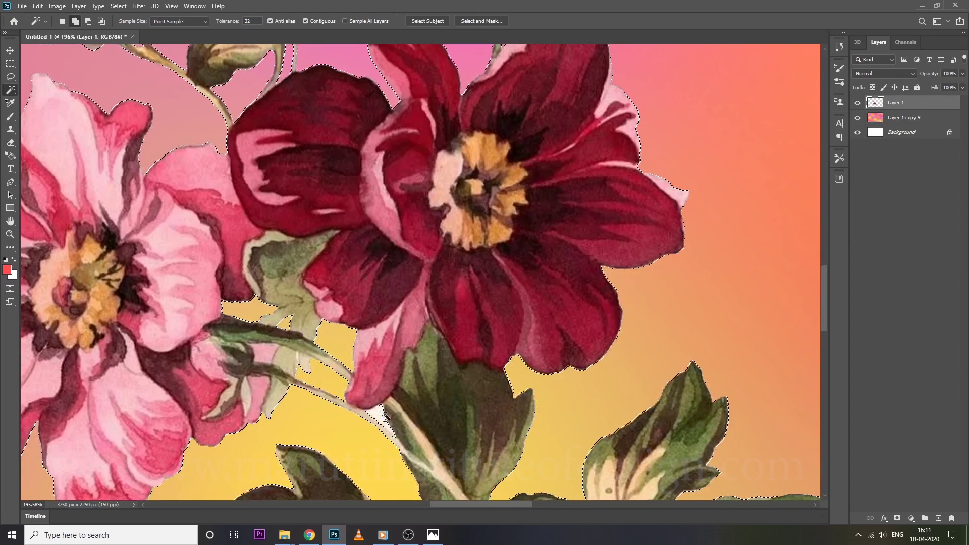
scroll(402, 428, down, 1)
scroll(402, 428, down, 5)
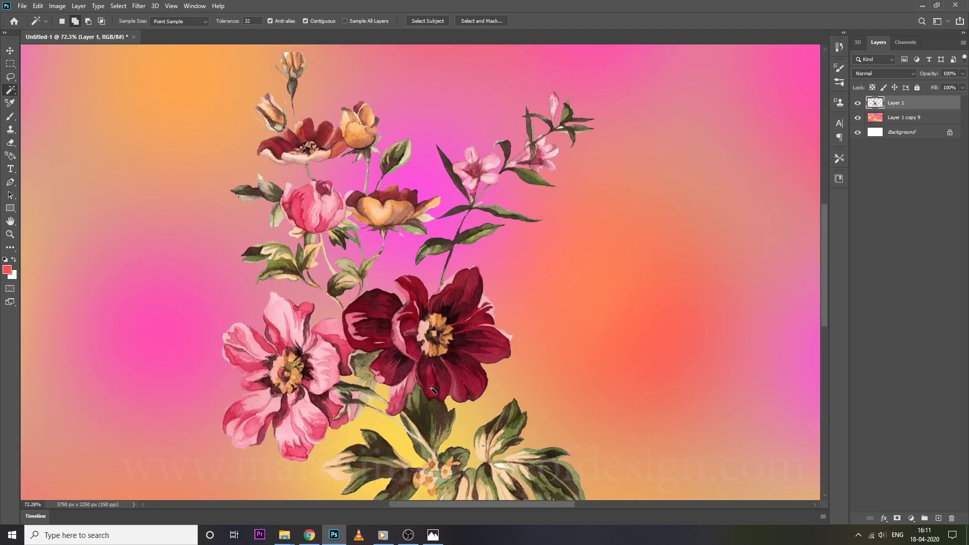
scroll(460, 336, down, 2)
scroll(461, 336, up, 5)
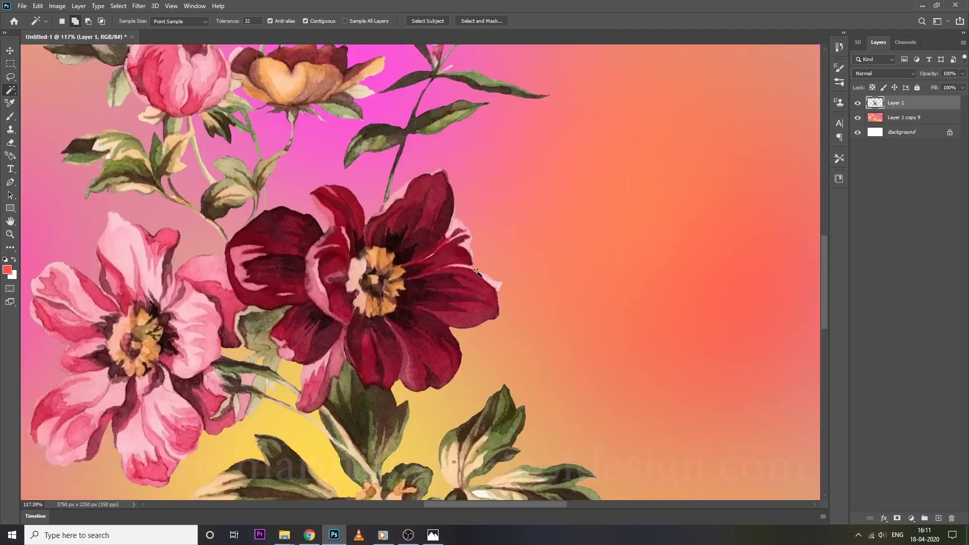
scroll(476, 273, up, 1)
scroll(445, 263, down, 5)
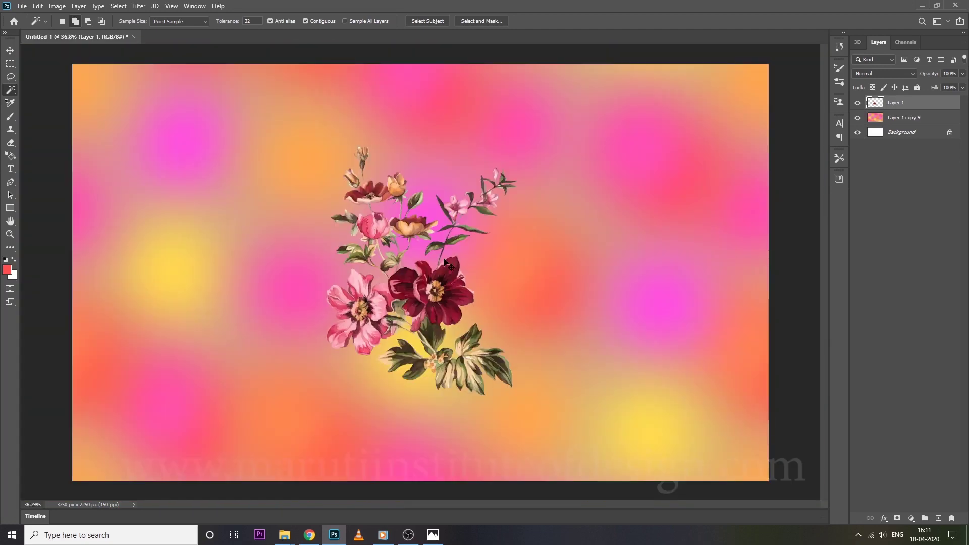
Rotate the bouquet counterclockwise with Free Transform so it leans left near the middle of the canvas
key(ctrl+t)
drag(535, 143, 432, 135)
key(Return)
key(w)
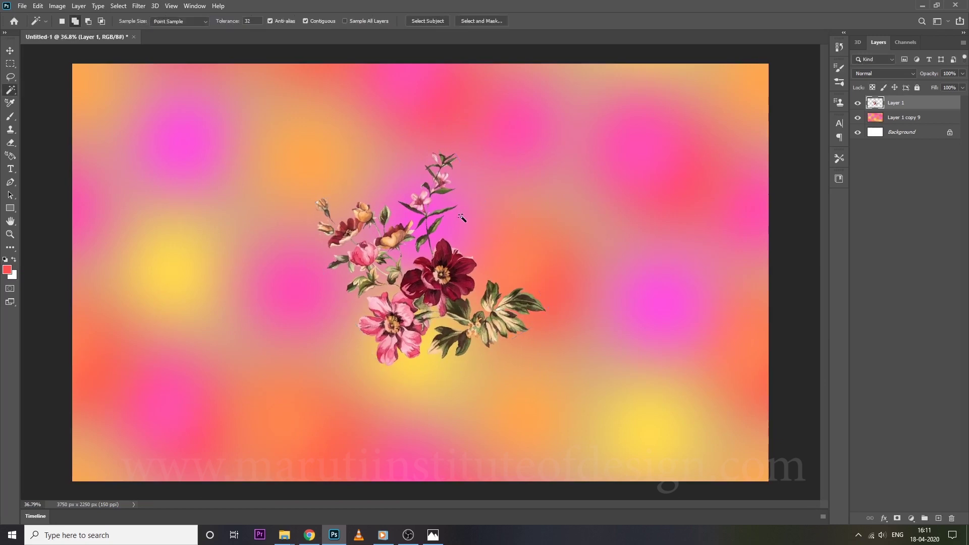
Duplicate the bouquet, rotate the copy so its flowers hang downward, and place it right of centre, partly cut off by the canvas's top edge
key(ctrl+j)
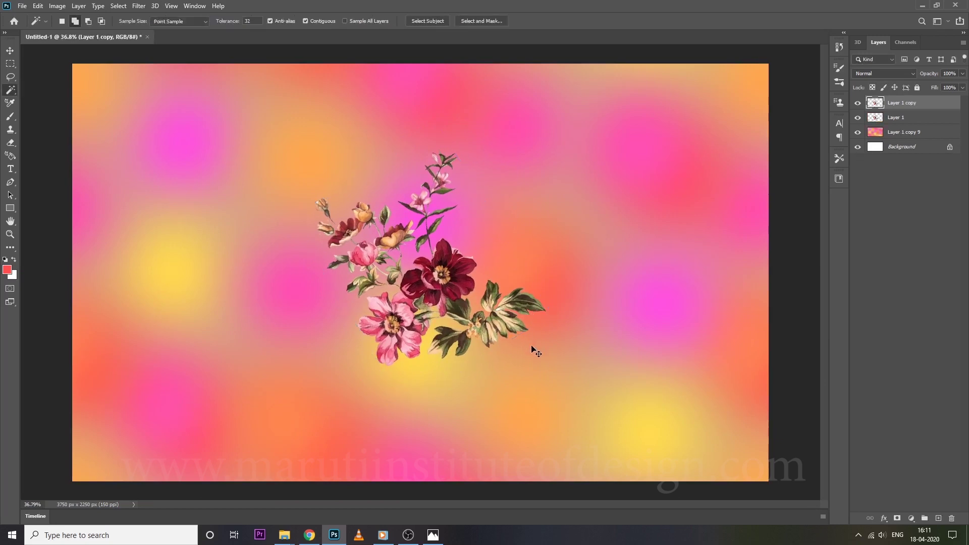
key(ctrl+t)
drag(601, 368, 621, 225)
drag(759, 150, 676, 262)
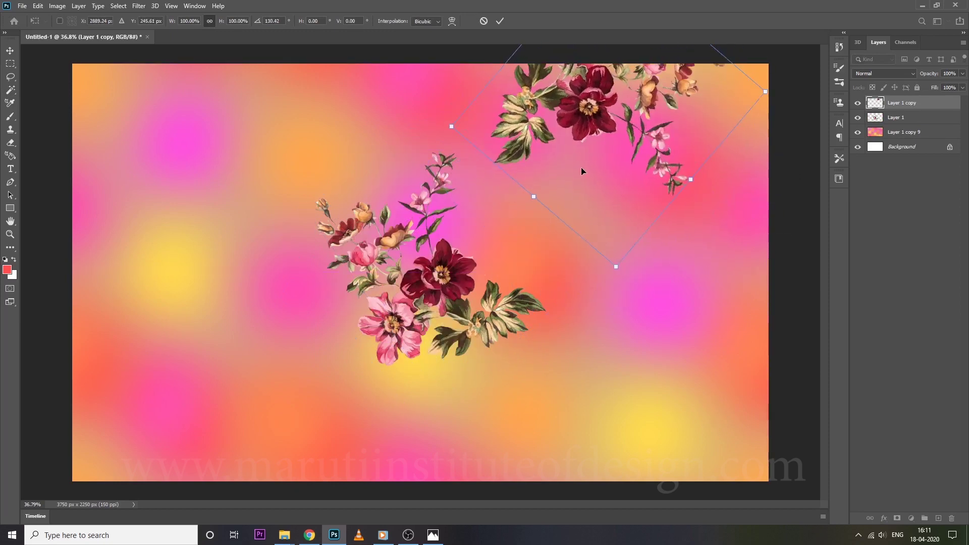
drag(580, 169, 567, 140)
drag(829, 191, 700, 285)
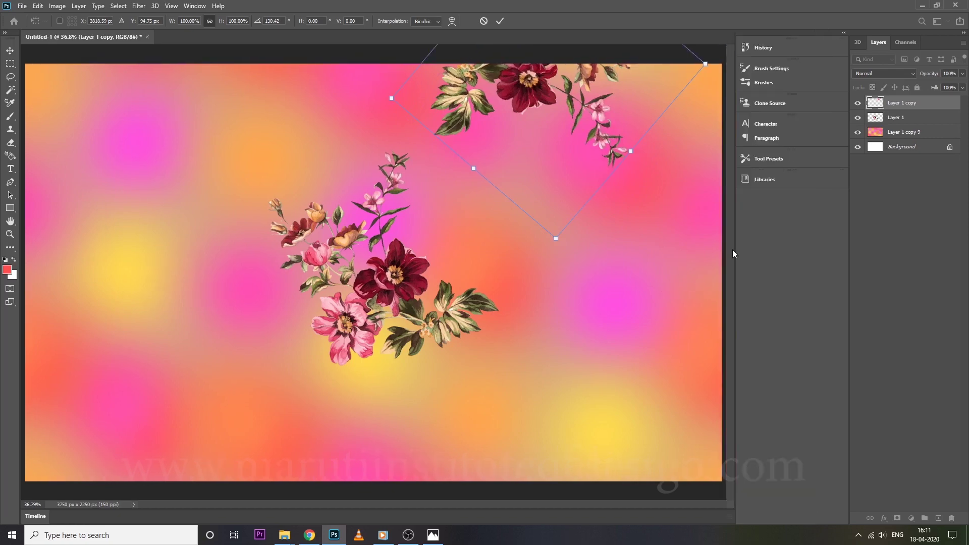
drag(734, 253, 833, 253)
drag(617, 238, 672, 189)
key(Return)
key(w)
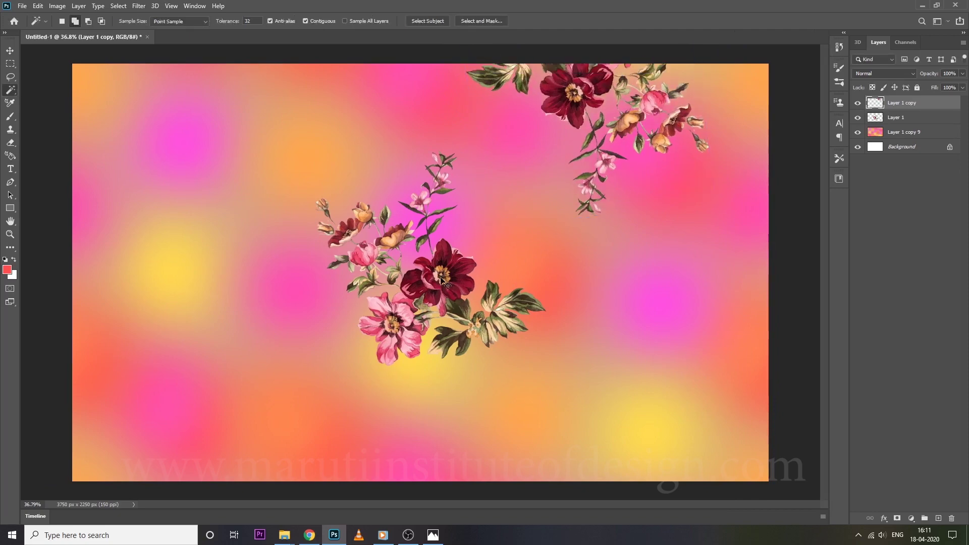
Nudge the original bouquet slightly left and scale the bouquet copy at the canvas's top edge down to about 88.5%
drag(441, 280, 437, 281)
ctrl+click(564, 102)
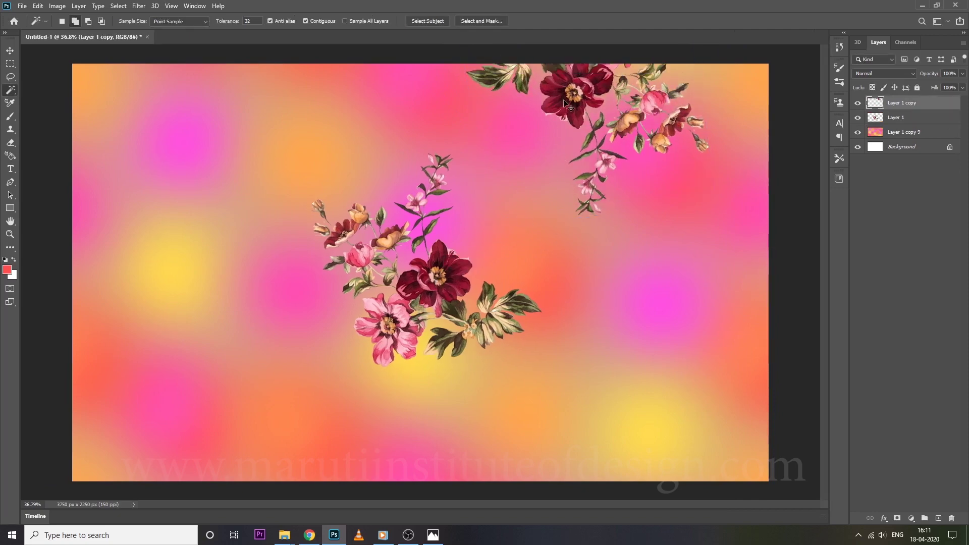
key(ctrl+t)
drag(468, 219, 490, 199)
drag(564, 152, 561, 157)
key(Return)
key(w)
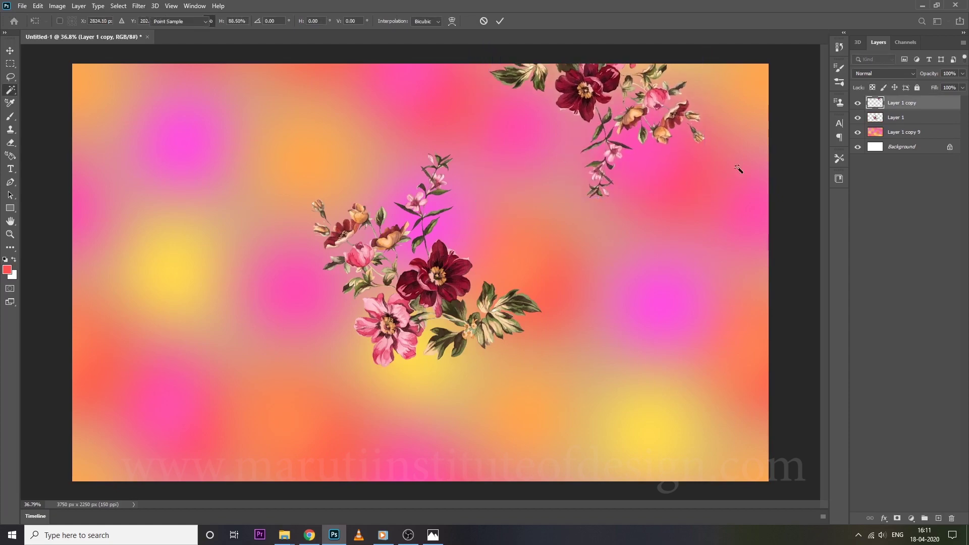
Move the part of the bouquet copy cut off above the canvas down to the matching place at the bottom edge, and clear the selection
ctrl+click(876, 106)
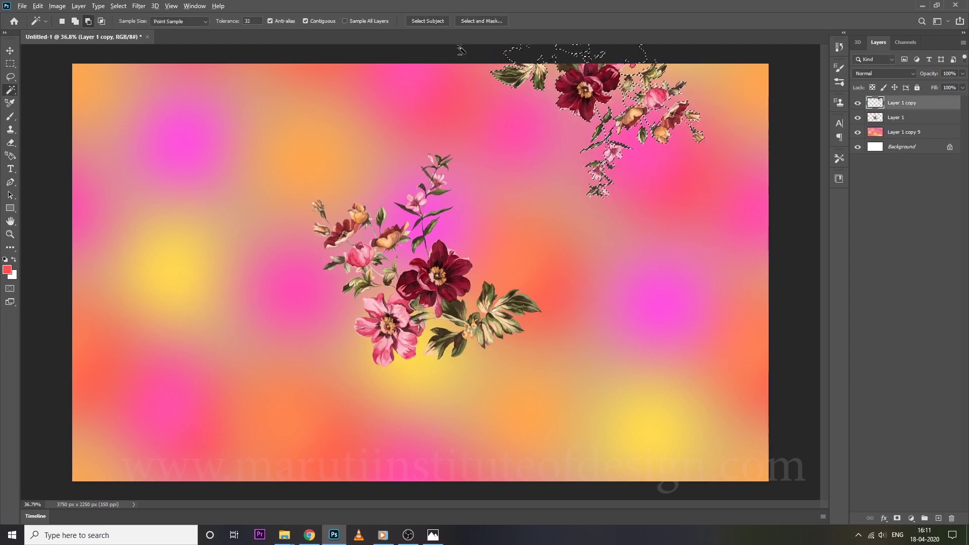
key(m)
drag(454, 65, 830, 305)
key(ctrl+t)
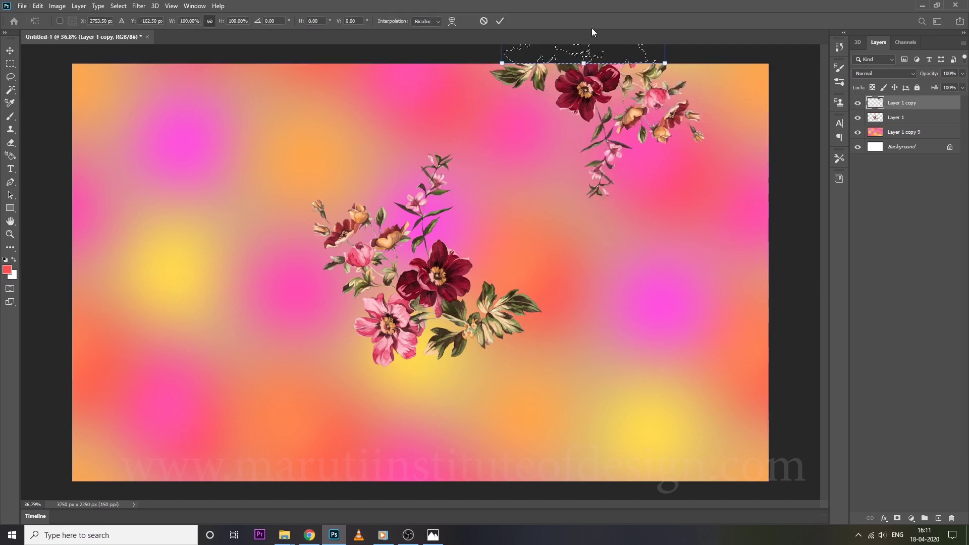
drag(636, 69, 657, 469)
key(Return)
key(m)
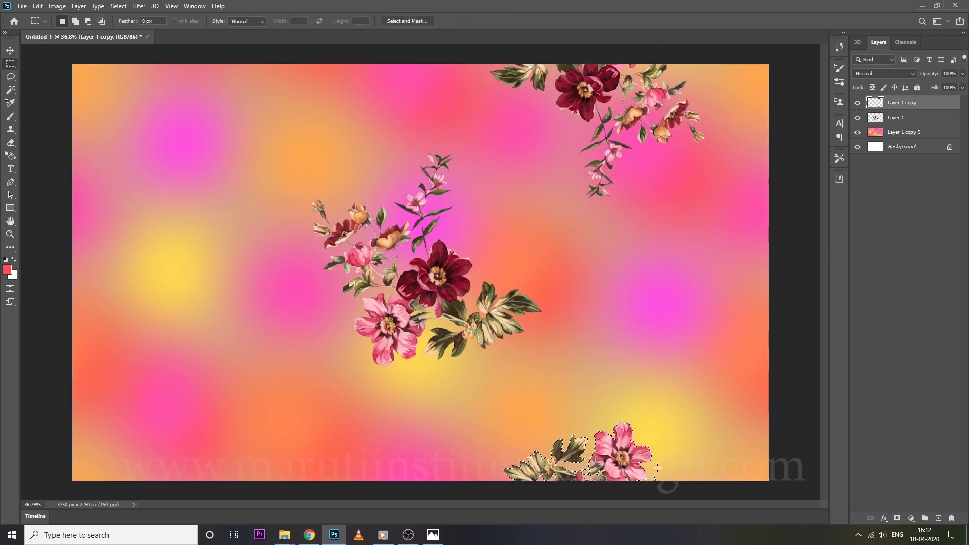
key(ctrl+d)
Duplicate the central bouquet, rotate the copy, and place it at the canvas's lower left, partly cut off by the bottom edge
ctrl+click(442, 293)
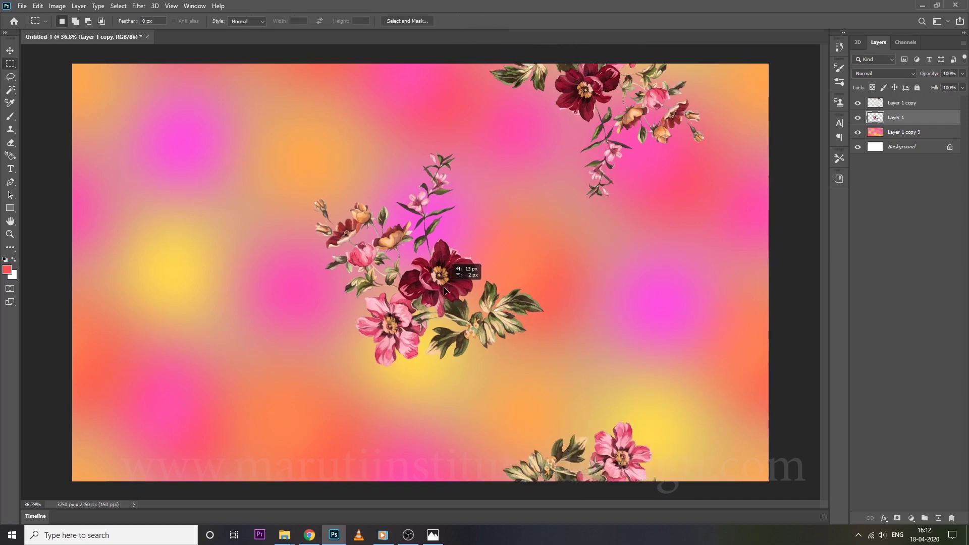
drag(443, 292, 249, 350)
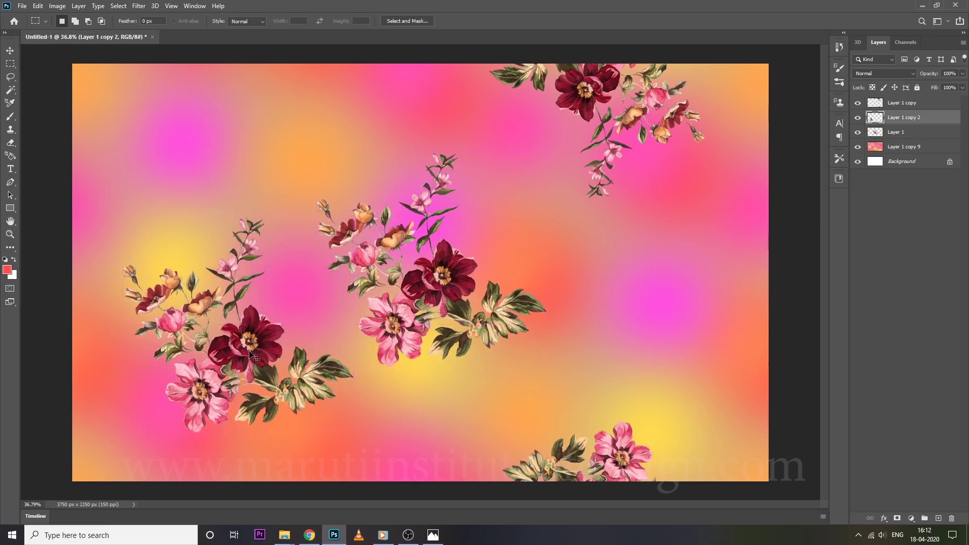
key(ctrl+t)
drag(397, 420, 192, 434)
drag(220, 391, 233, 502)
drag(382, 378, 323, 341)
key(m)
Move the part of the lower-left bouquet that extends below the canvas up to the matching place at the top edge
key(ctrl+minus)
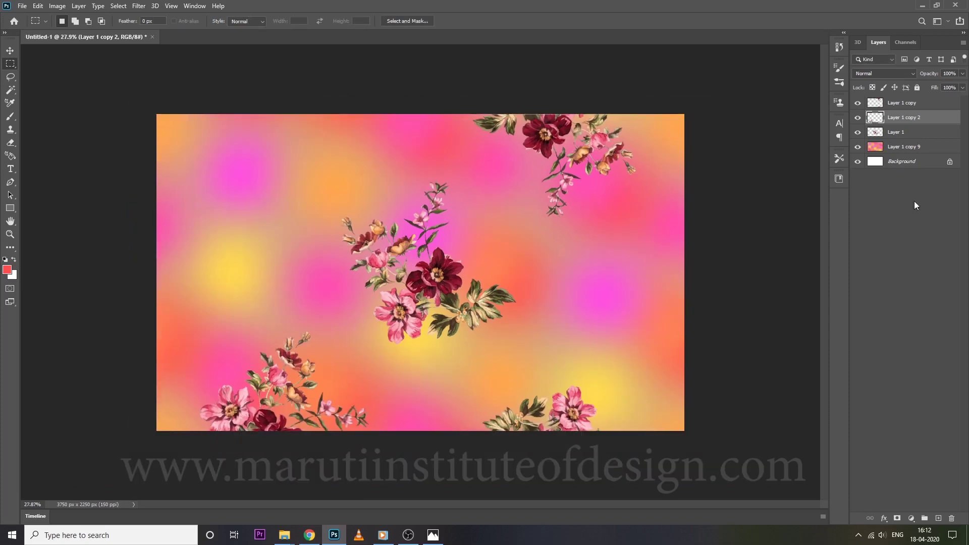
ctrl+click(868, 121)
drag(152, 287, 494, 487)
key(ctrl+h)
key(ctrl+t)
drag(285, 457, 286, 155)
key(Return)
key(m)
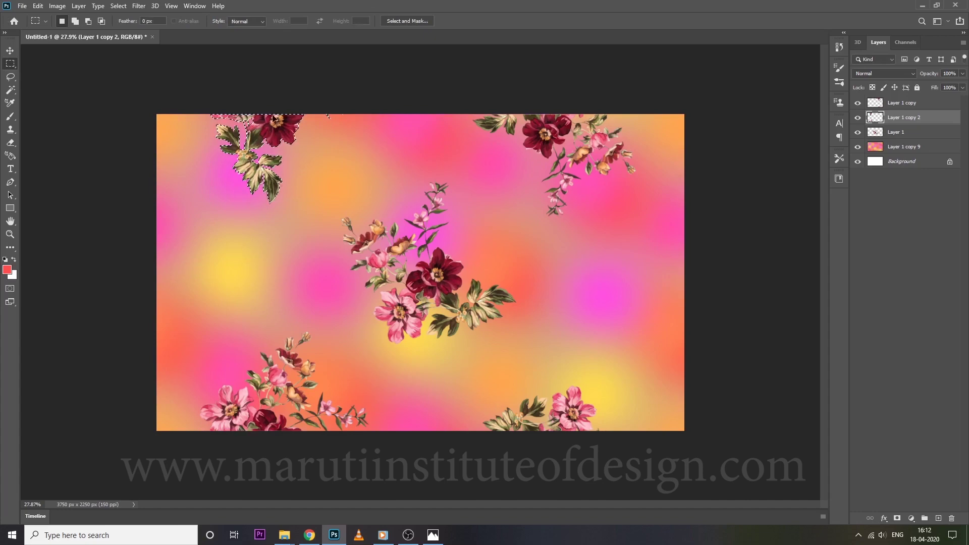
key(ctrl+plus)
scroll(268, 91, up, 10)
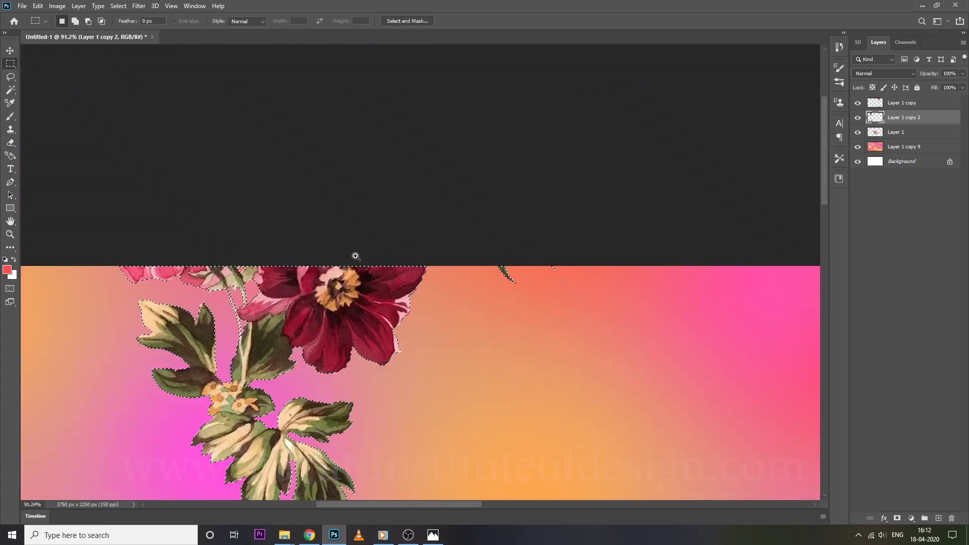
scroll(446, 263, down, 10)
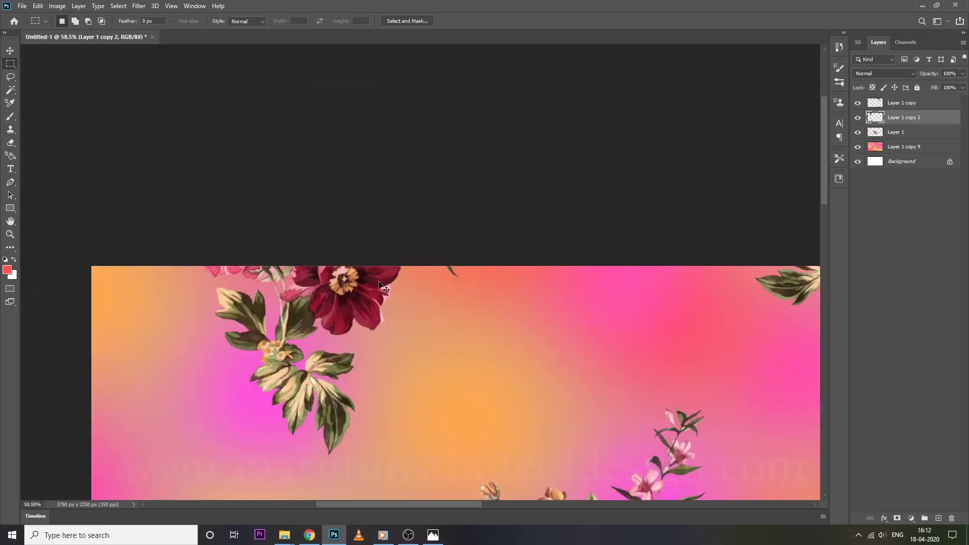
Duplicate the central bouquet, rotate the copy about 80 degrees counterclockwise, and place it partly beyond the canvas's right edge
scroll(451, 345, down, 3)
drag(447, 295, 630, 319)
key(ctrl+t)
drag(705, 347, 694, 202)
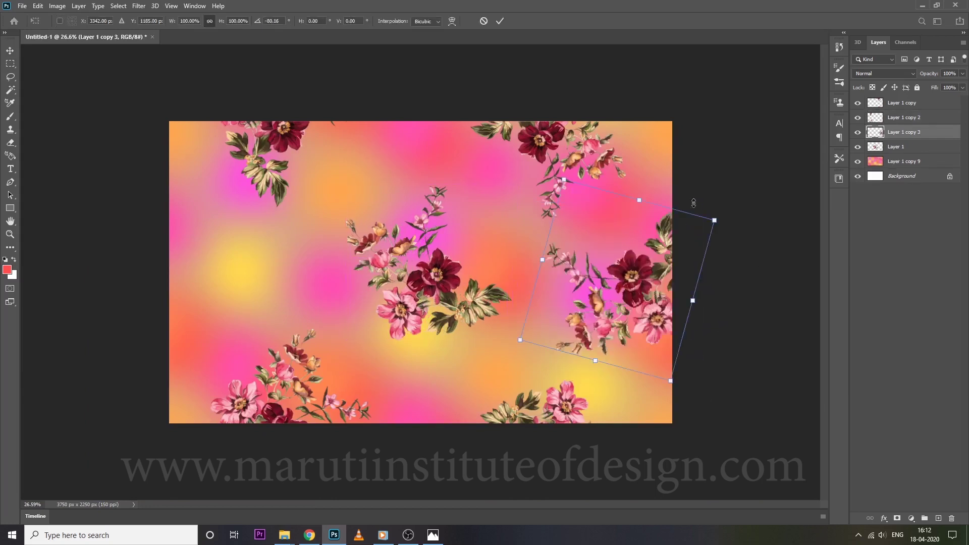
drag(662, 248, 696, 240)
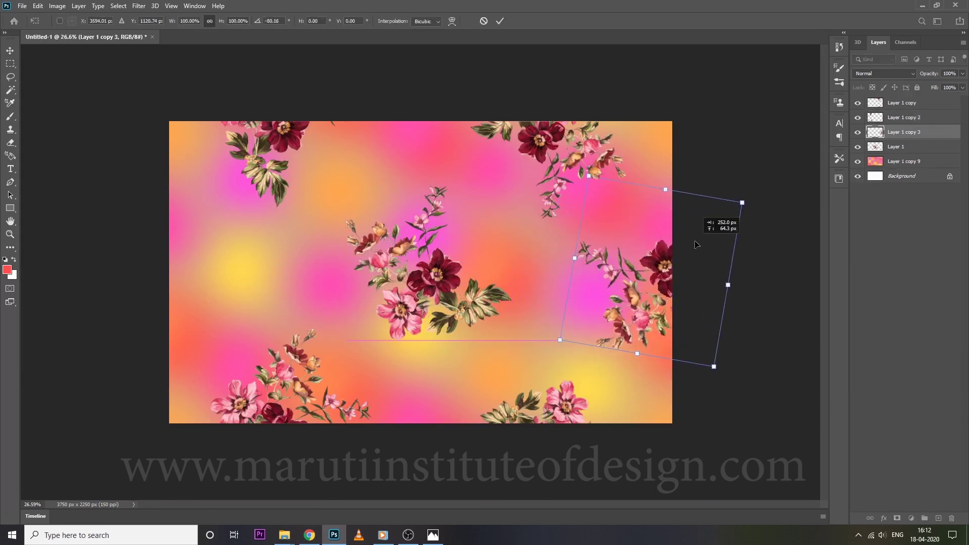
key(m)
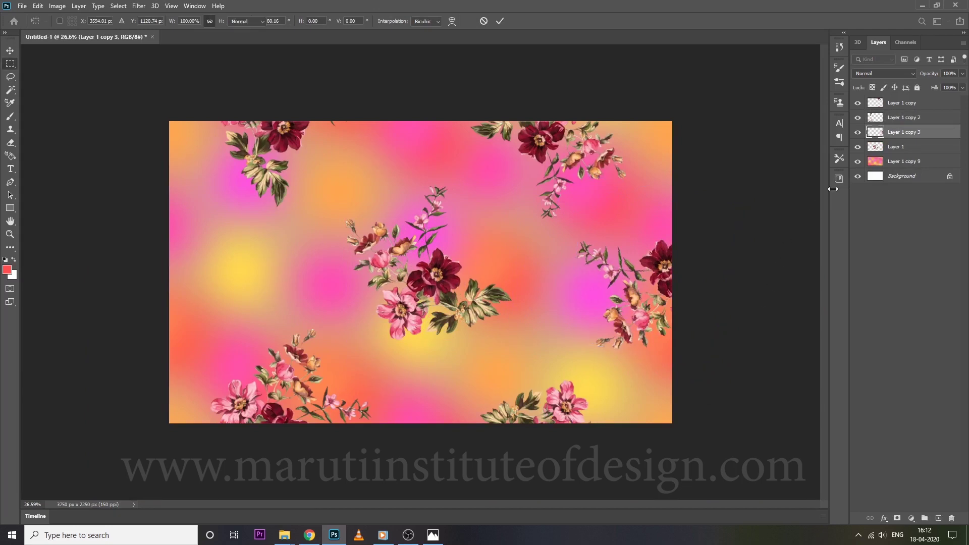
Move the part of the new bouquet beyond the right edge to the matching place at the left edge, and clear the selection
ctrl+click(878, 133)
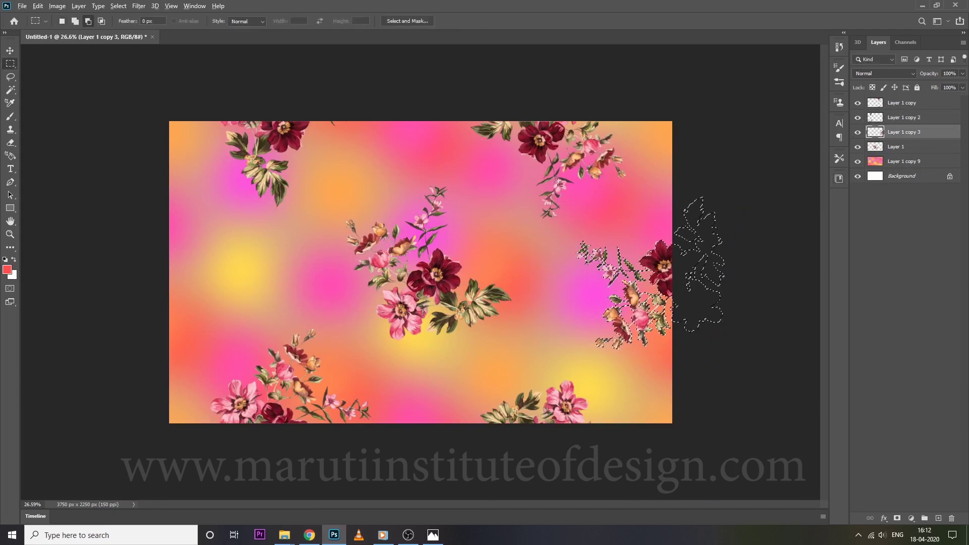
key(ctrl+t)
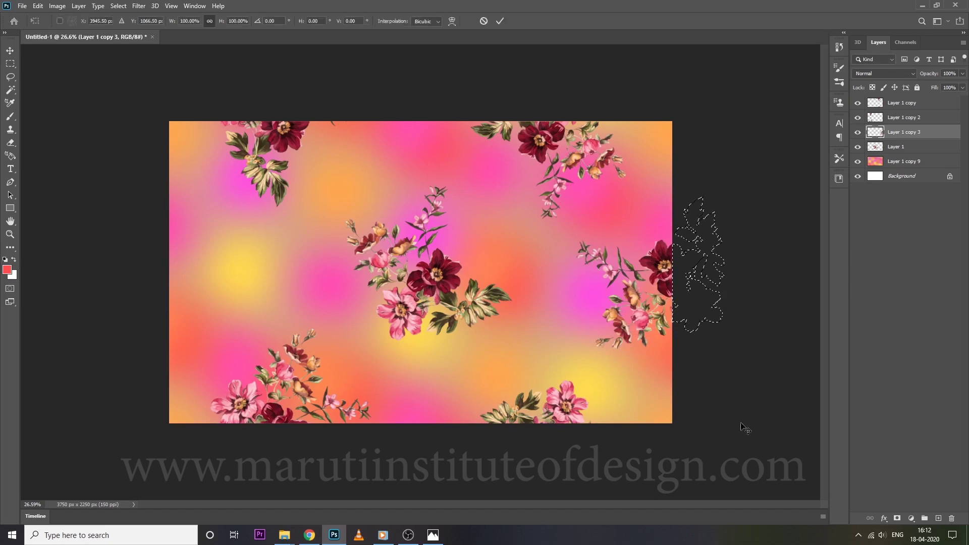
drag(699, 283, 210, 263)
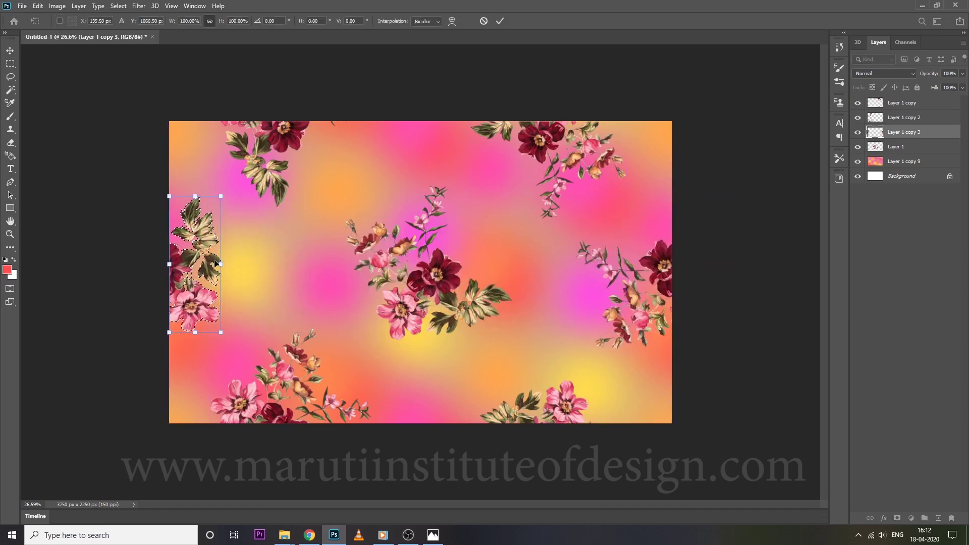
key(Return)
key(ctrl+d)
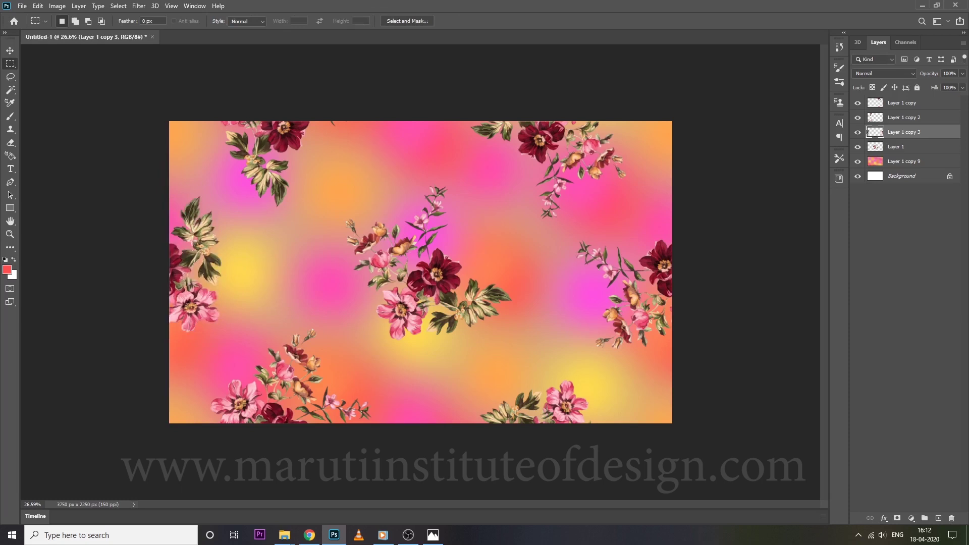
Nudge the lower-left bouquet, together with its wrapped part at the top edge, and the central bouquet slightly to the right
key(alt+bracketright)
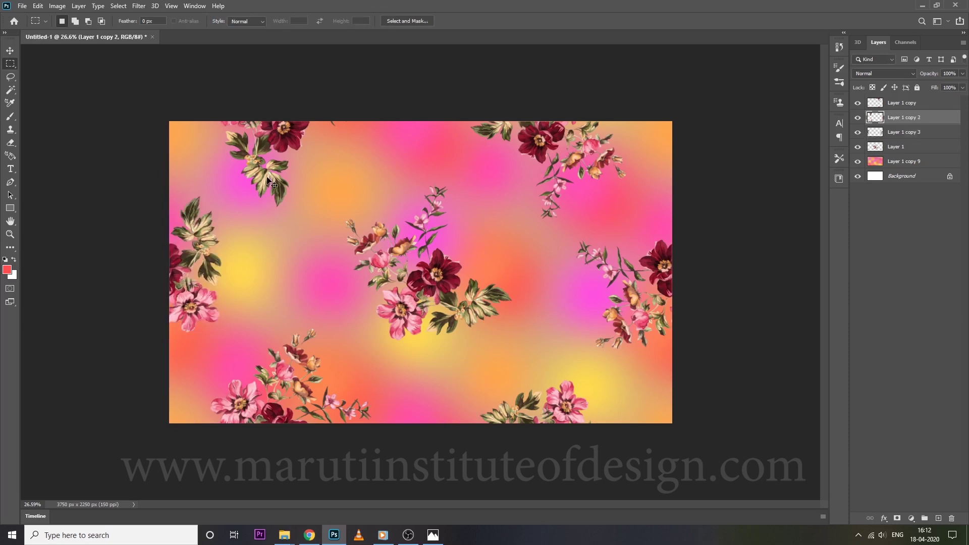
key(ctrl+t)
drag(268, 198, 275, 200)
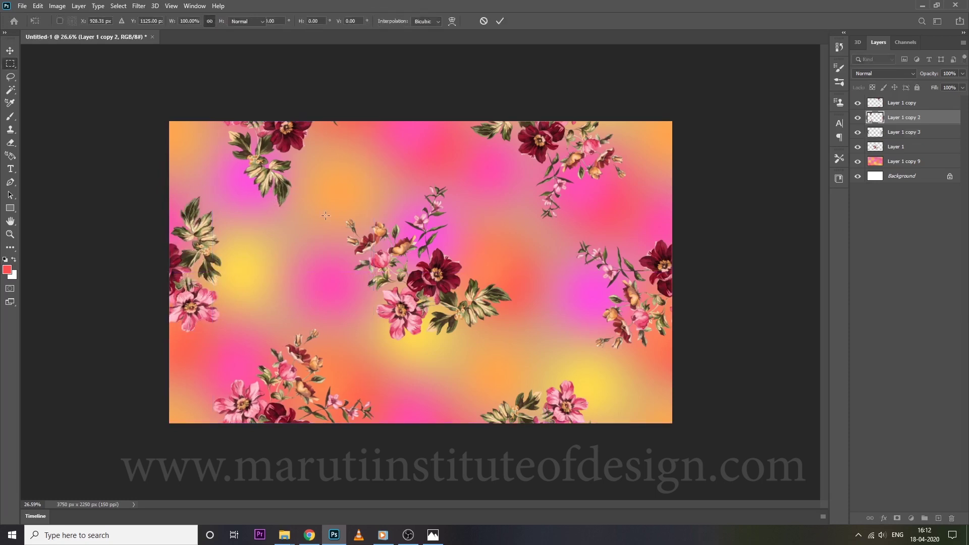
key(Return)
ctrl+click(430, 271)
key(ctrl+t)
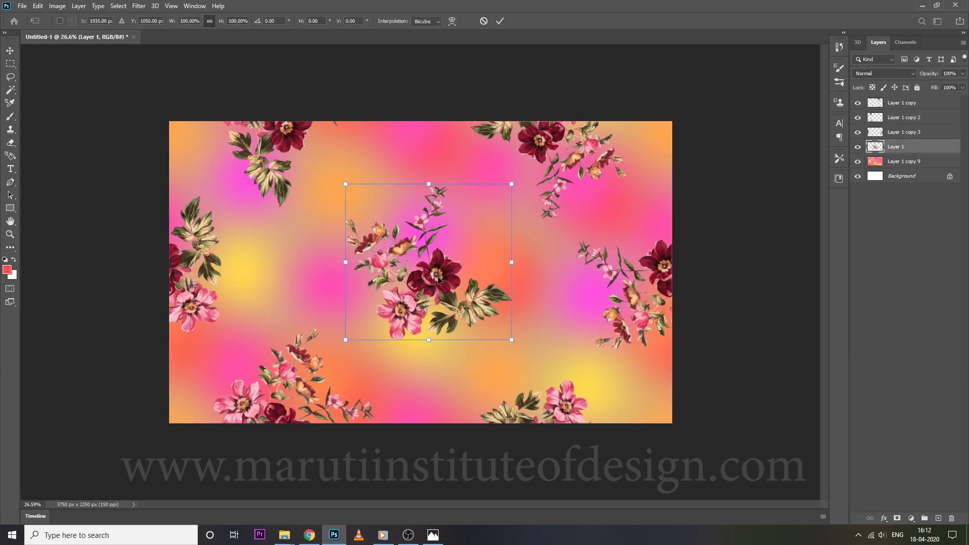
drag(433, 274, 437, 276)
key(Return)
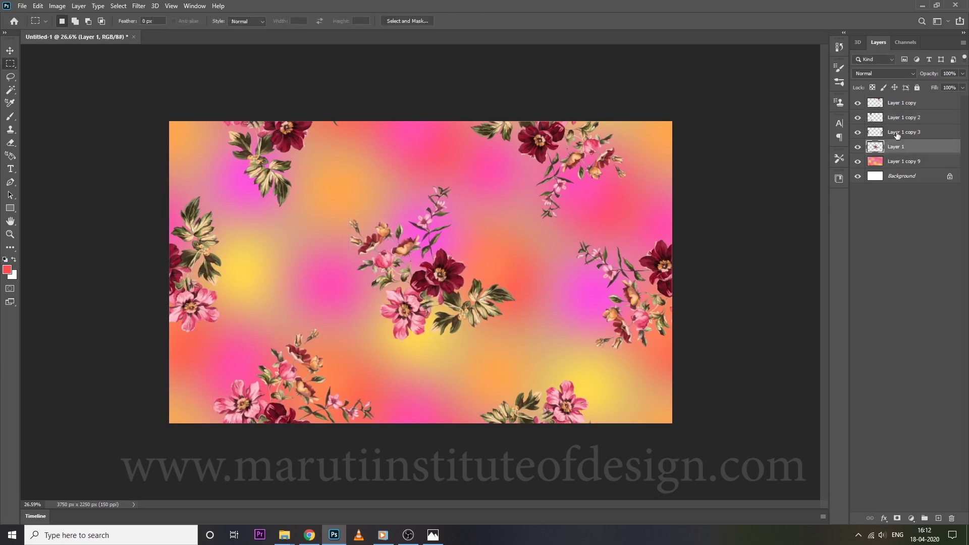
Group the four bouquet layers and duplicate the group
shift+click(903, 107)
key(ctrl+g)
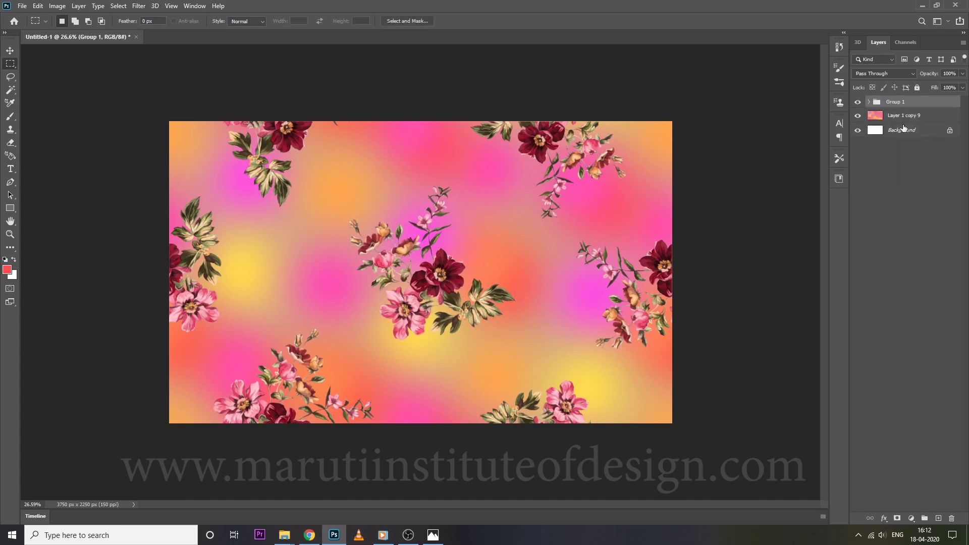
key(ctrl+j)
Merge the lower bouquet group into one layer and apply the Offset filter at +900 px horizontally and -68 px vertically with Wrap Around
click(894, 116)
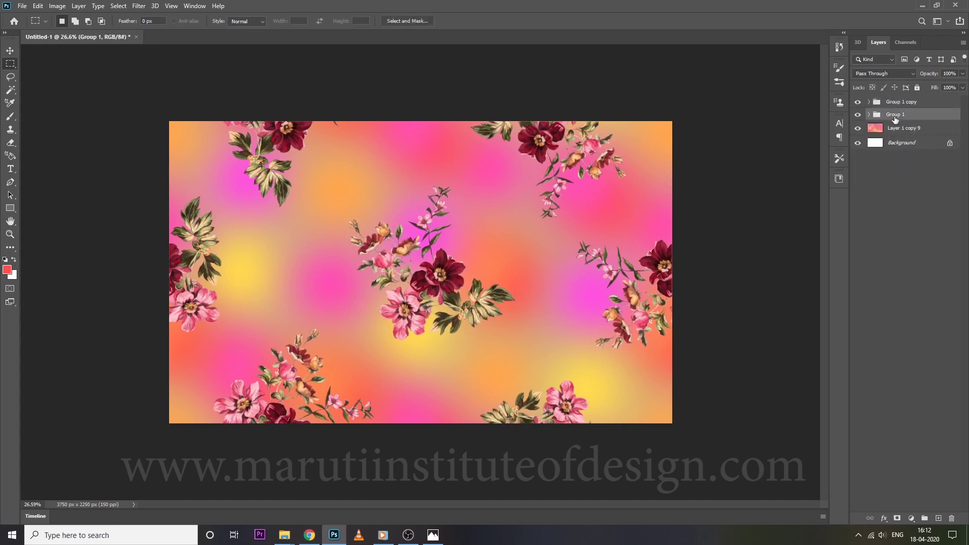
key(ctrl+e)
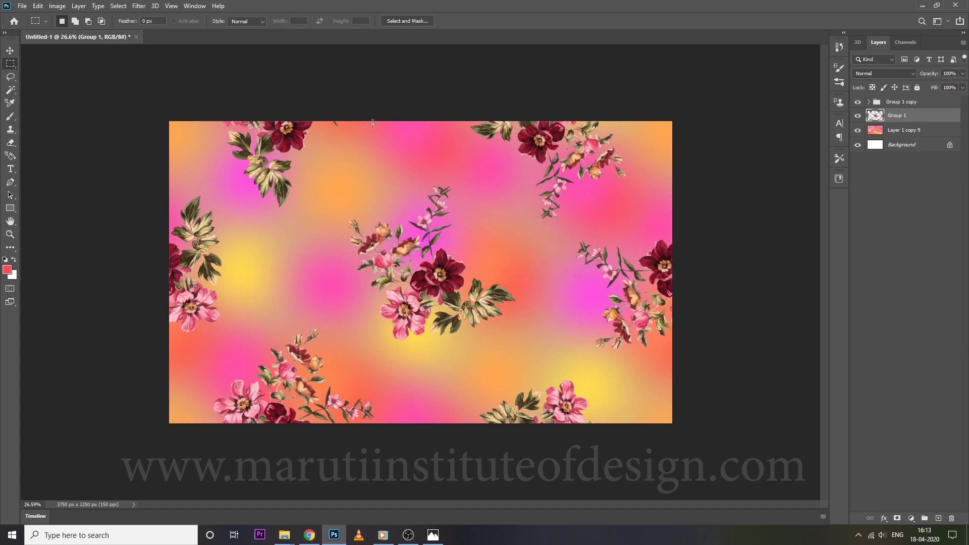
click(139, 6)
mouse_move(158, 207)
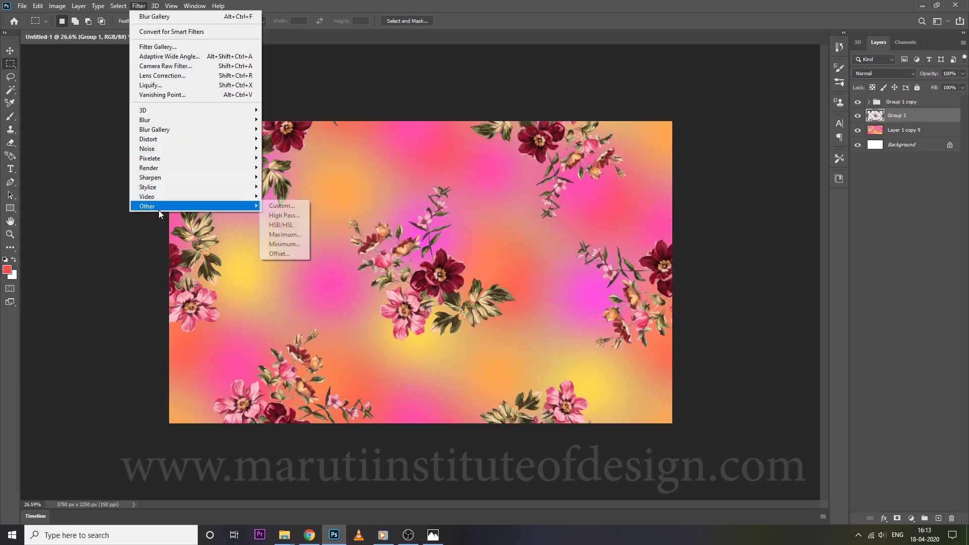
click(279, 254)
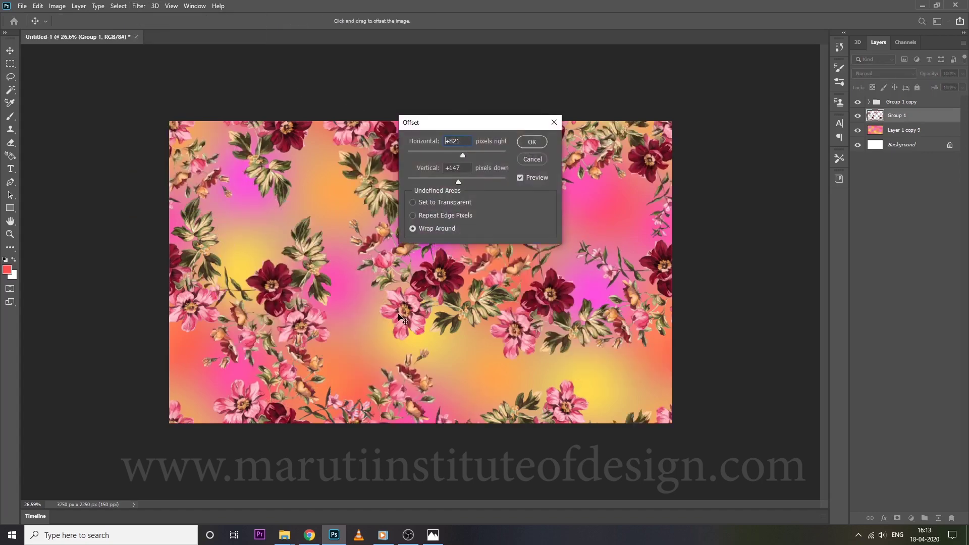
drag(355, 289, 387, 285)
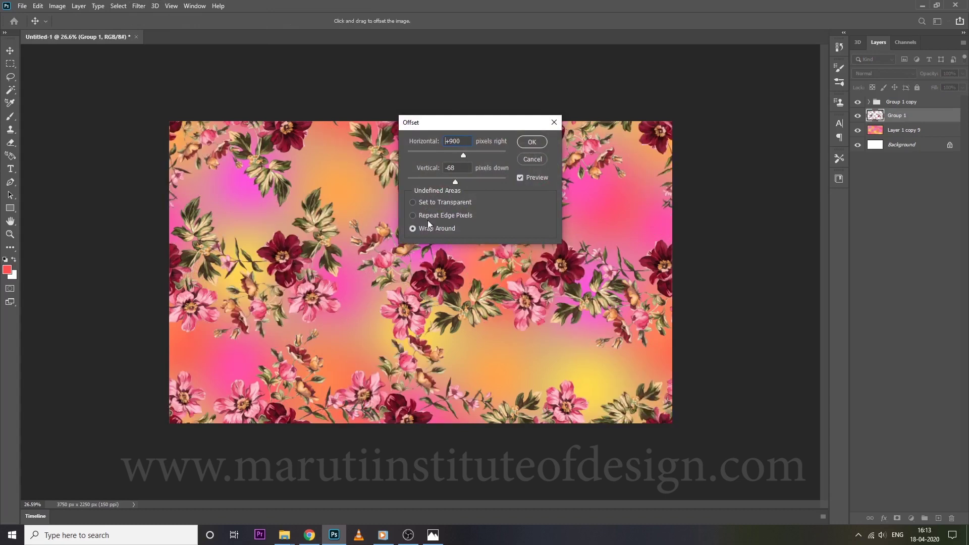
click(533, 142)
Try blend modes from Luminosity through Difference and Linear Light to Soft Light on the merged flower layer, with its opacity lowered to 45%
click(883, 74)
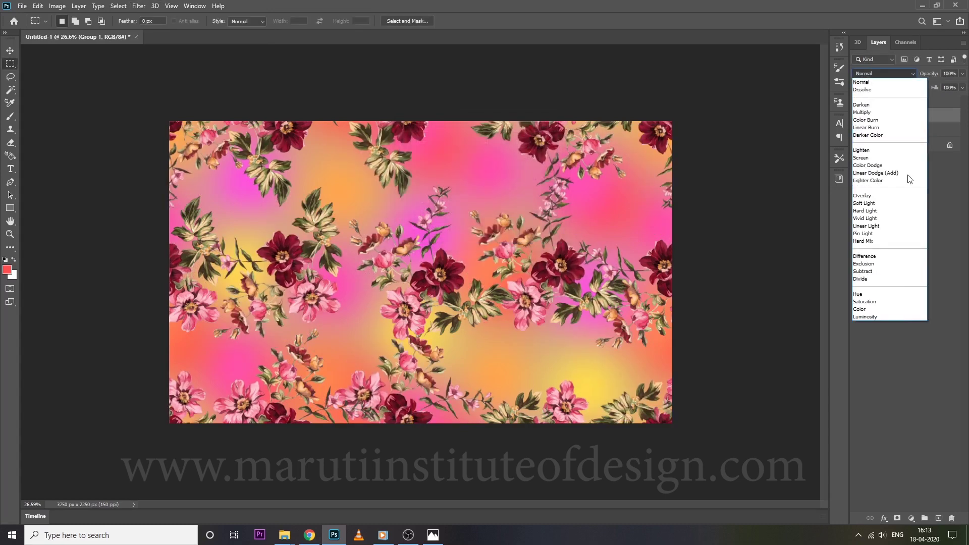
click(876, 316)
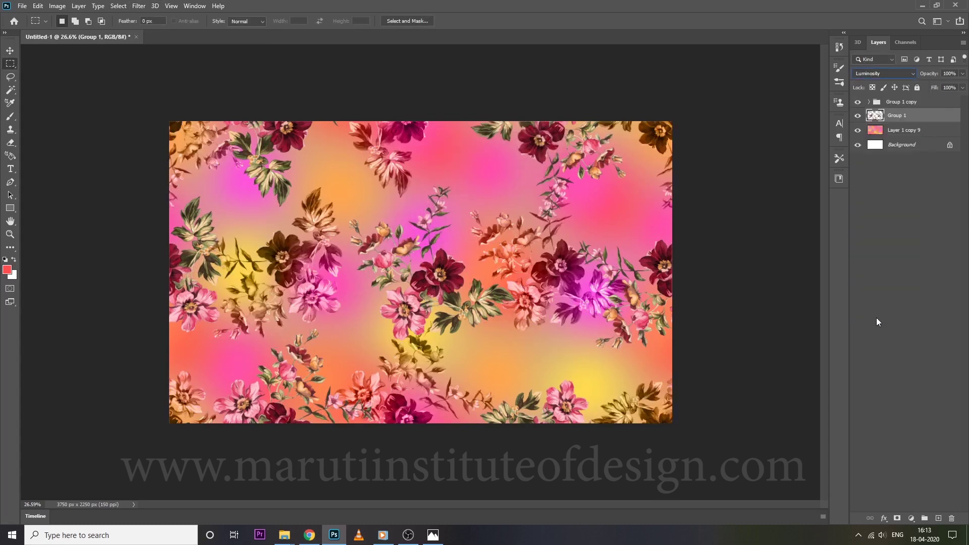
click(871, 74)
click(872, 74)
key(Up)
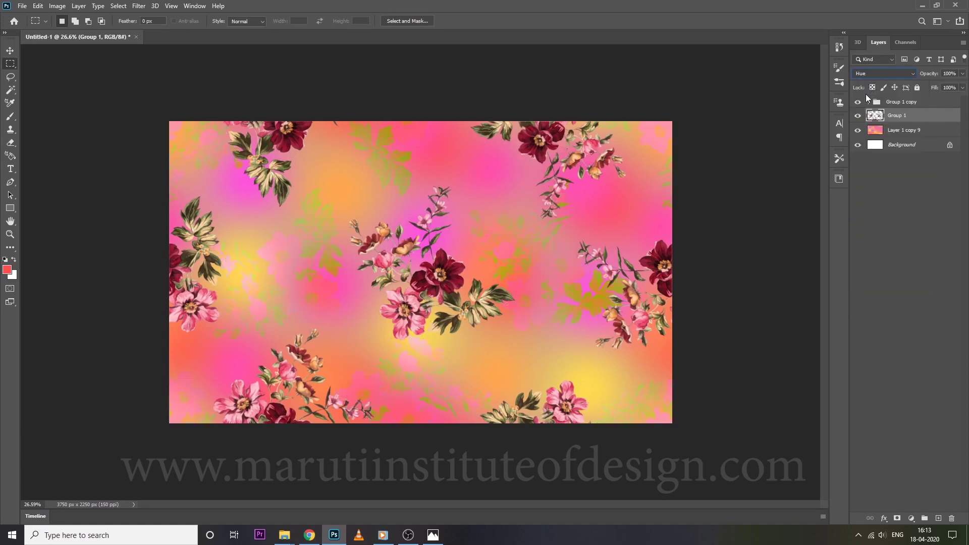
key(Up)
key(Up)
key(Up)
key(Up)
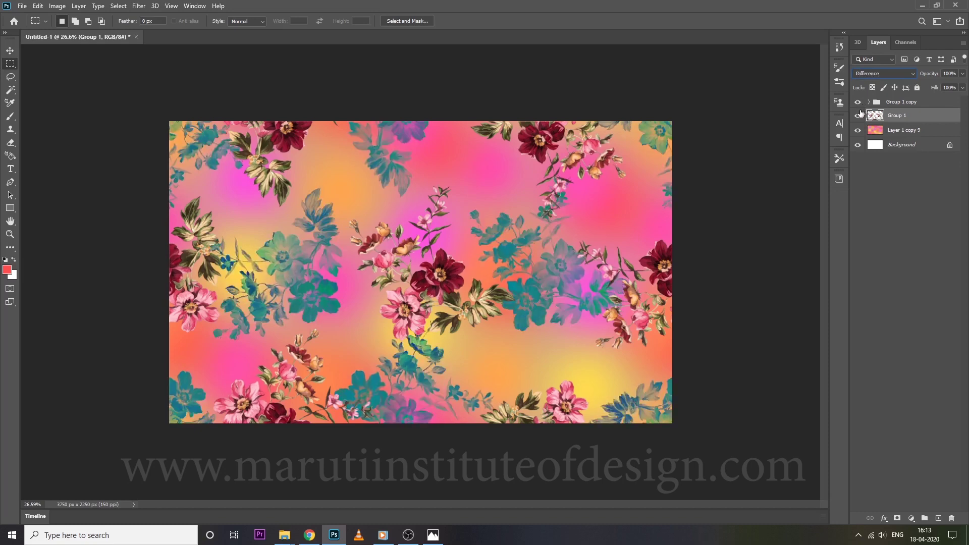
key(Up)
key(Up)
key(Up)
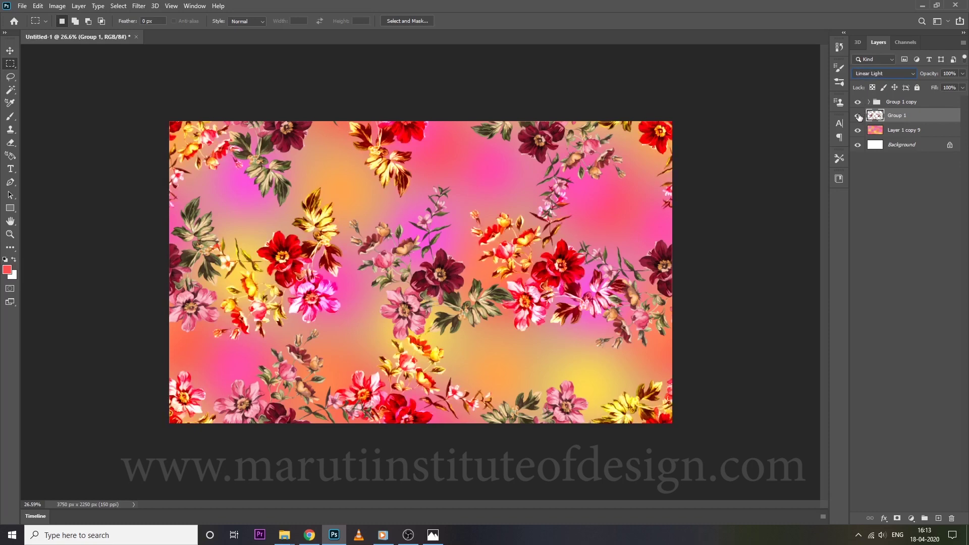
key(Up)
key(Up)
key(Up)
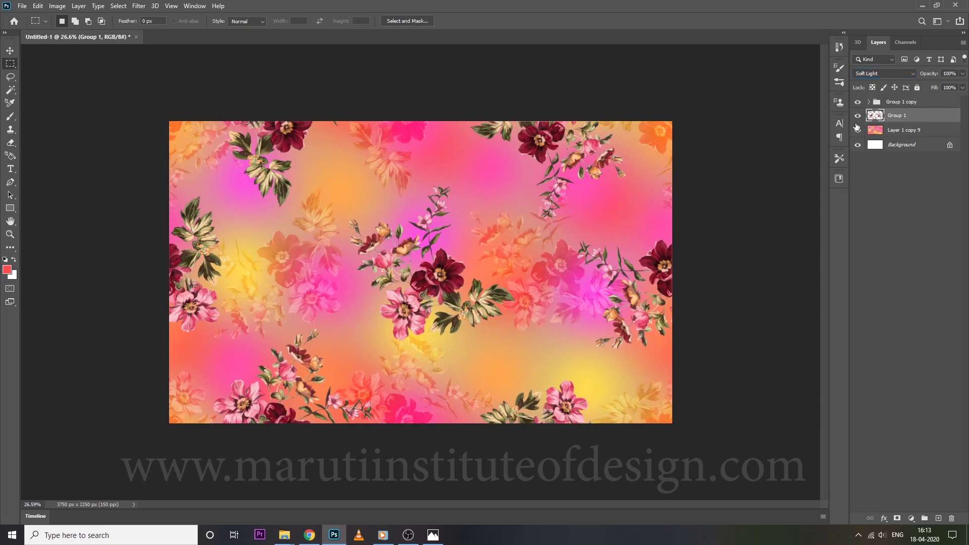
drag(935, 73, 907, 80)
Set the merged flower layer's blend mode to Color Dodge and its opacity to 26%
click(906, 78)
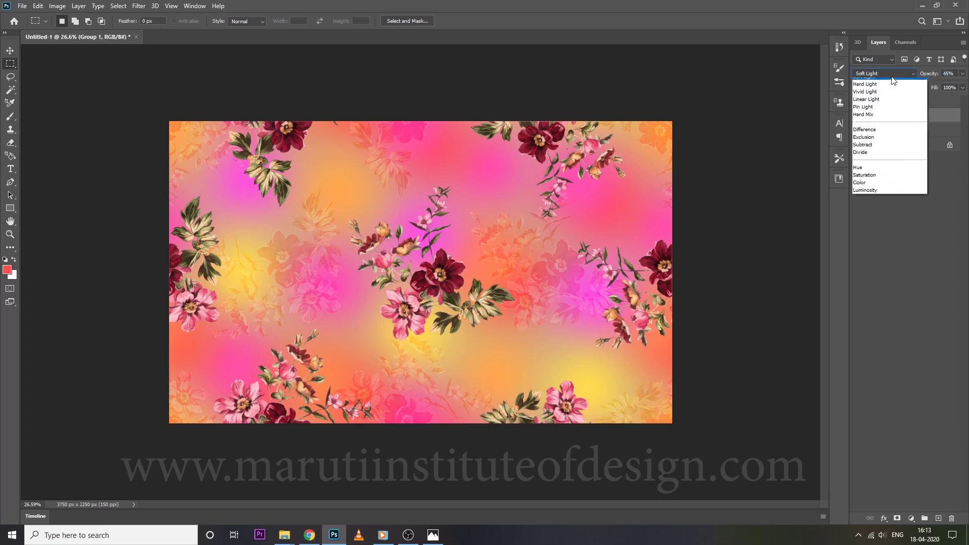
click(891, 77)
scroll(889, 79, up, 2)
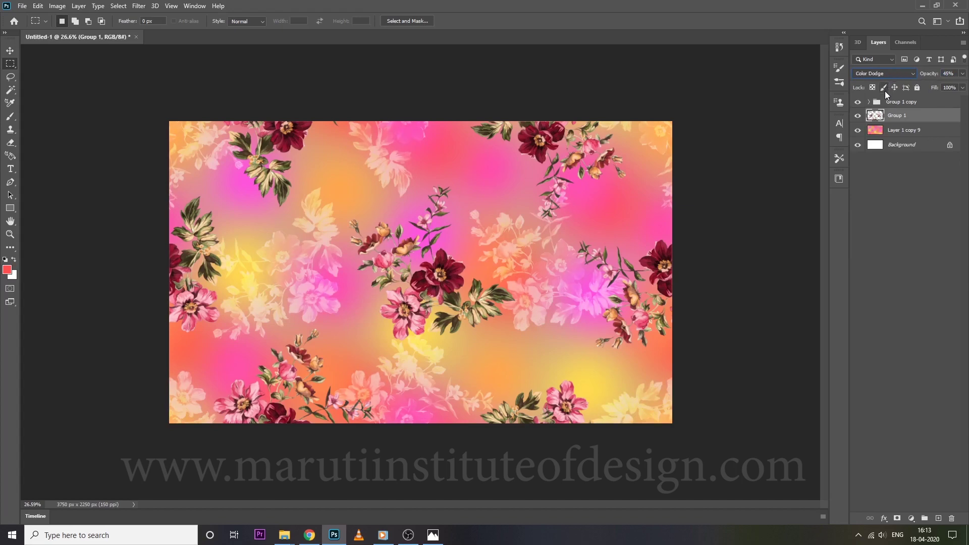
mouse_move(933, 76)
mouse_down()
mouse_move(913, 76)
mouse_move(923, 76)
mouse_up()
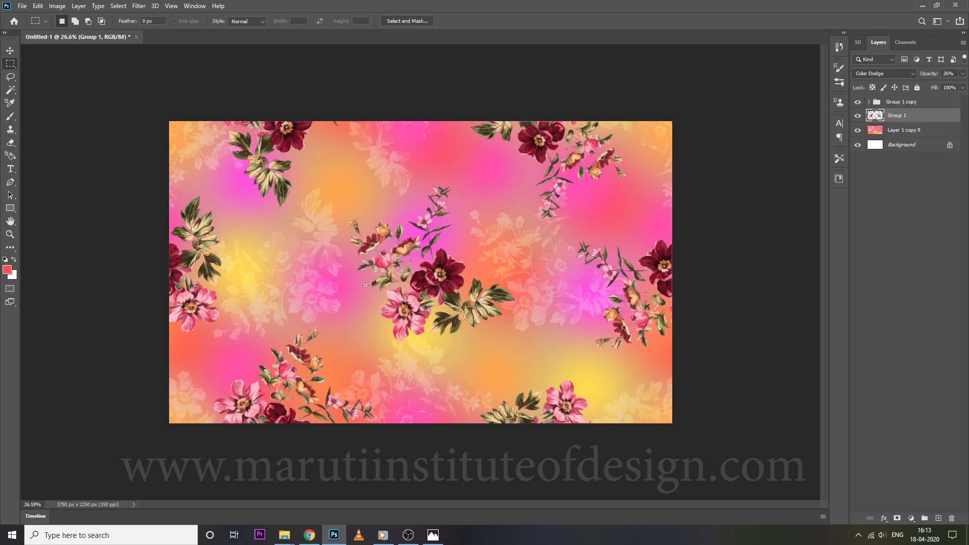
Define the finished floral canvas as a pattern
drag(411, 284, 436, 276)
right_click(436, 275)
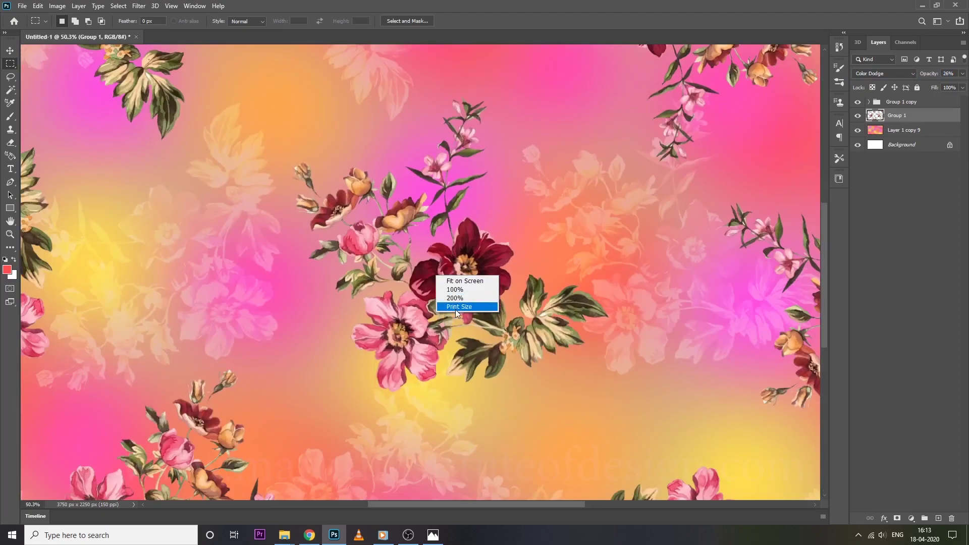
click(455, 310)
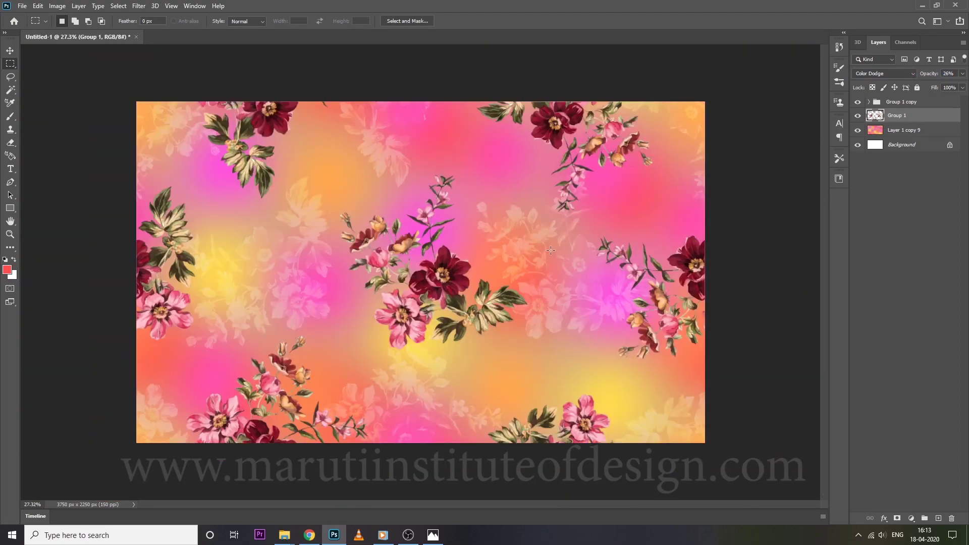
key(alt+e)
key(b)
click(126, 277)
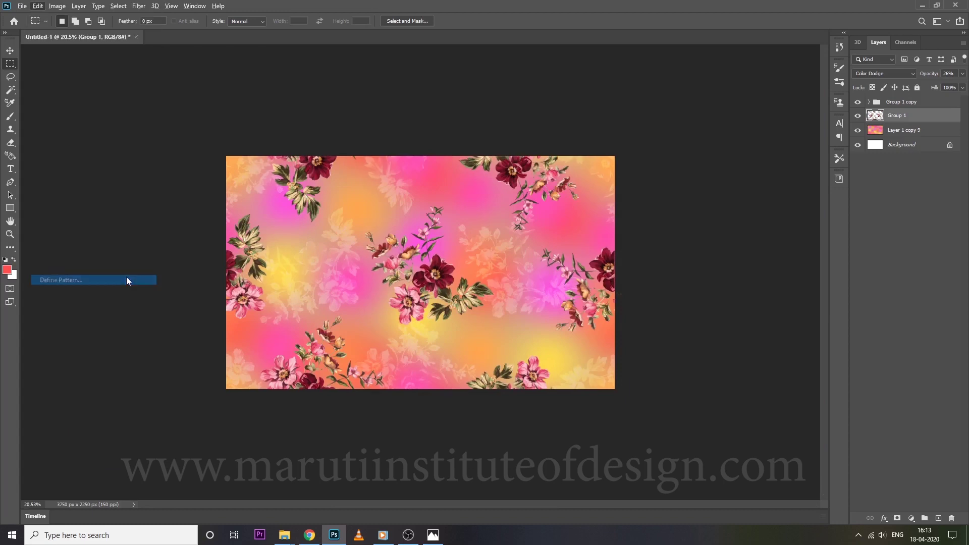
click(584, 167)
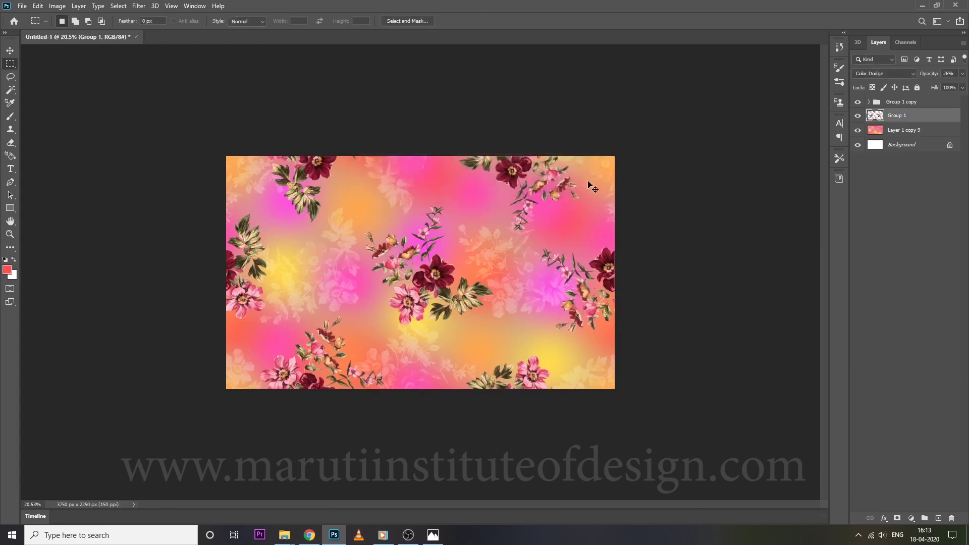
Create a new document 50 x 50 inches at 150 pixels per inch
key(ctrl+n)
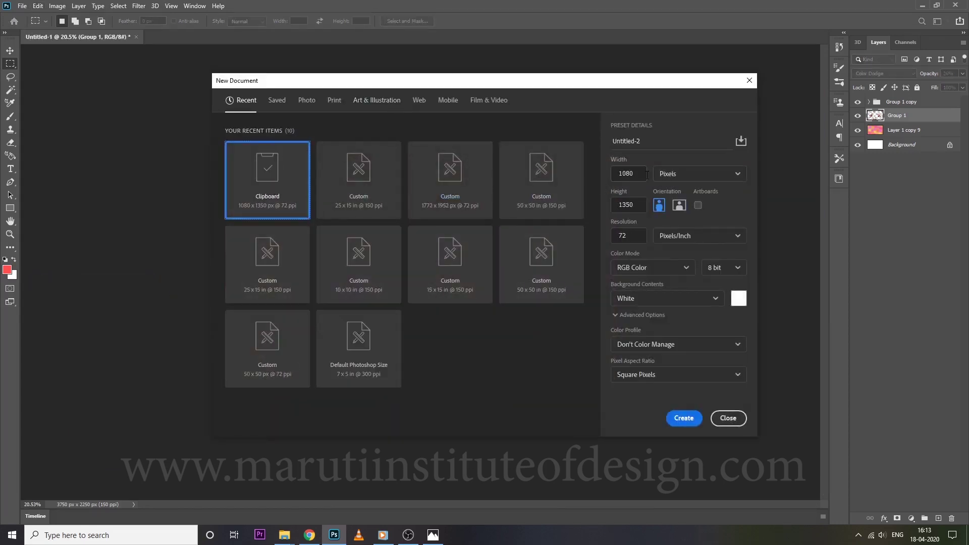
click(690, 177)
click(683, 211)
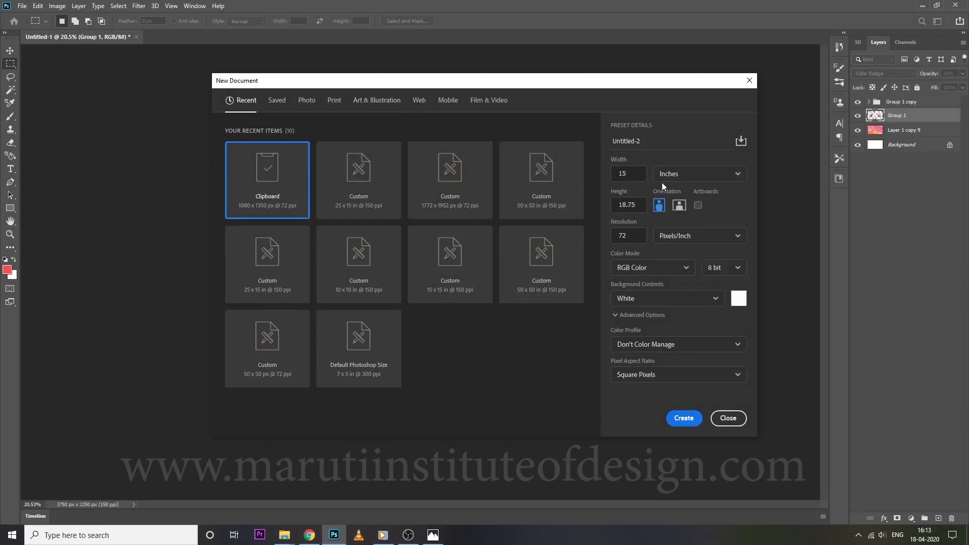
click(635, 175)
text(50)
key(Tab)
key(Tab)
text(50)
key(Tab)
text(150)
key(Return)
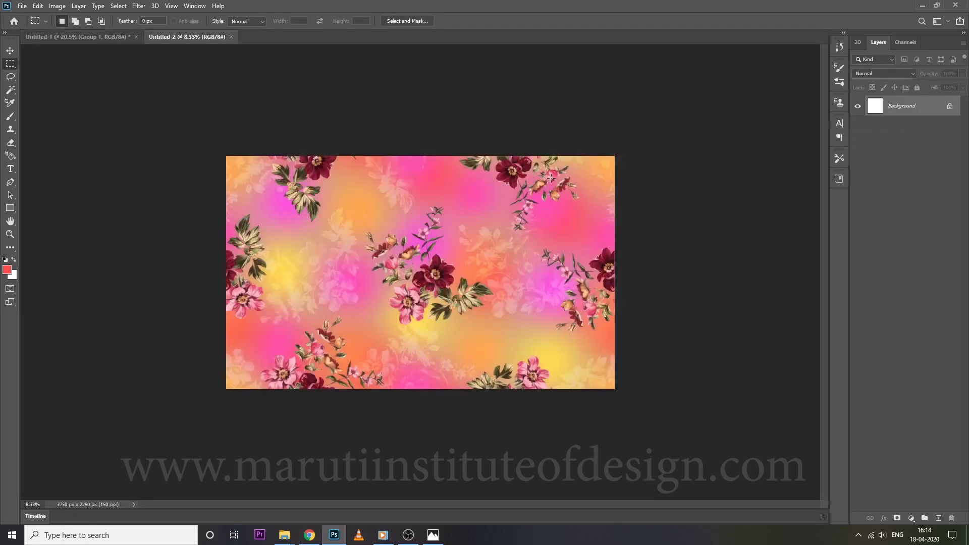
Fill the blank background with the newly defined pink and orange floral pattern
key(shift+F5)
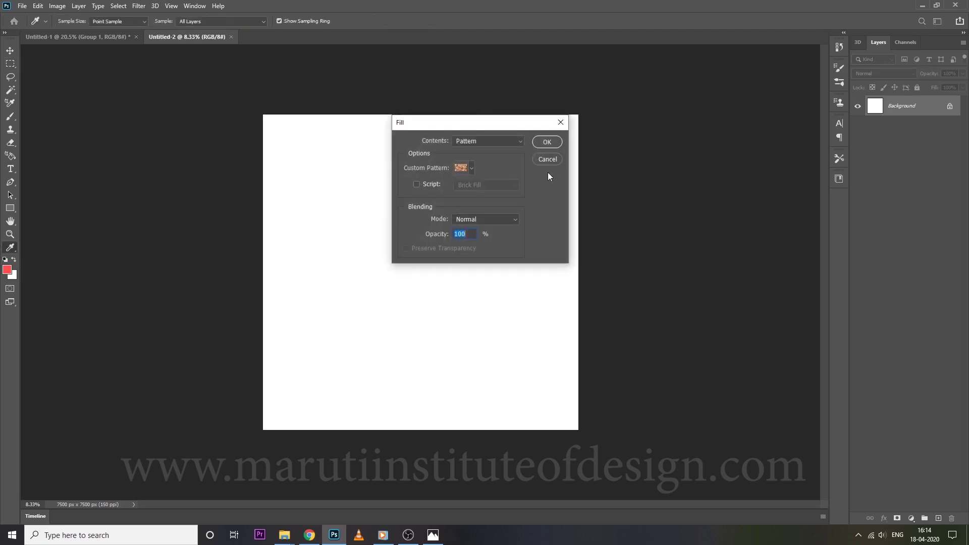
click(472, 168)
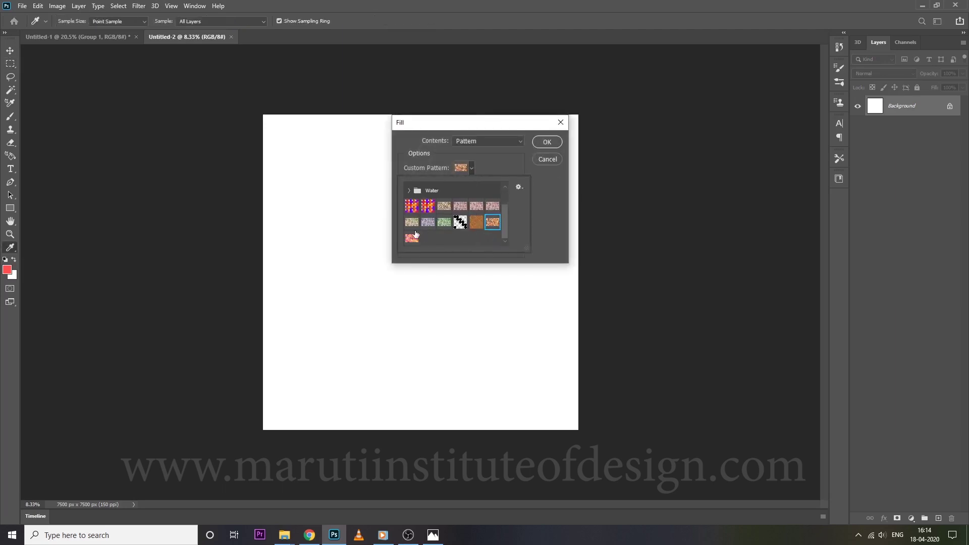
click(411, 237)
click(534, 148)
click(536, 147)
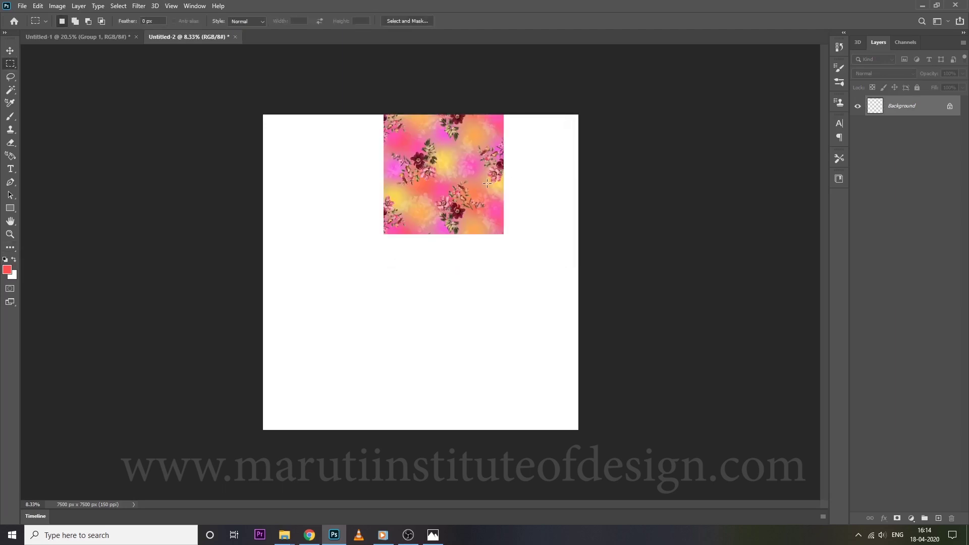
Examine the tiled pattern at print size and in full-screen view for visible seams between repeats
drag(487, 183, 537, 254)
right_click(536, 254)
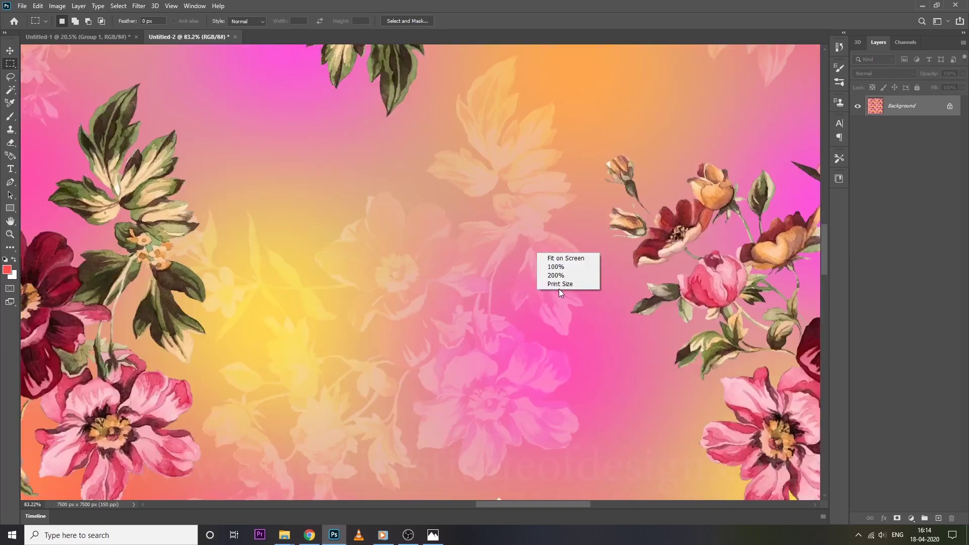
click(559, 284)
key(f)
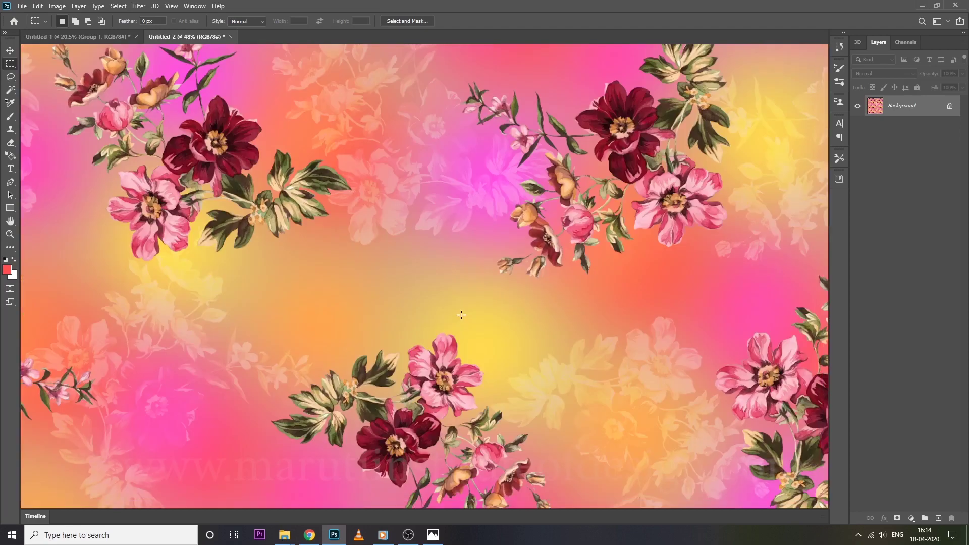
key(f)
key(f)
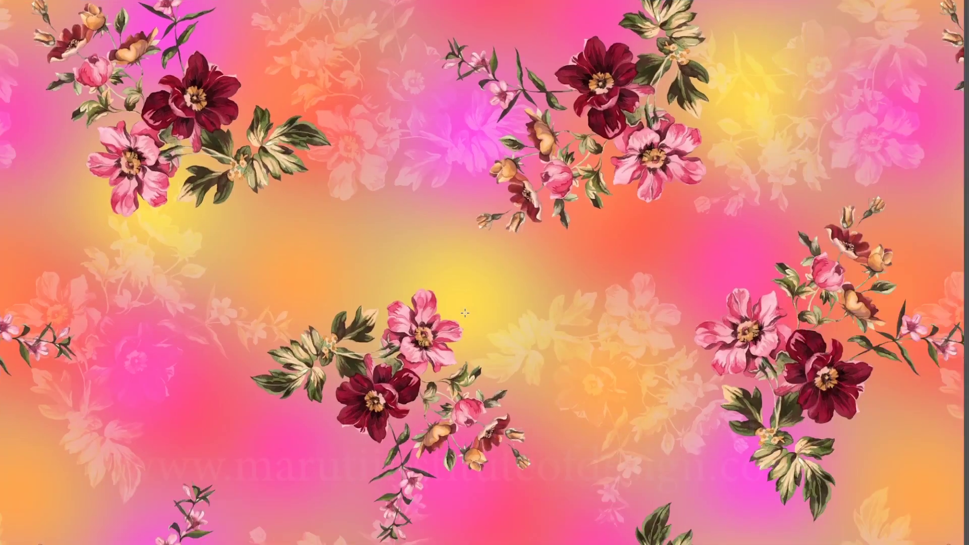
scroll(465, 312, down, 1)
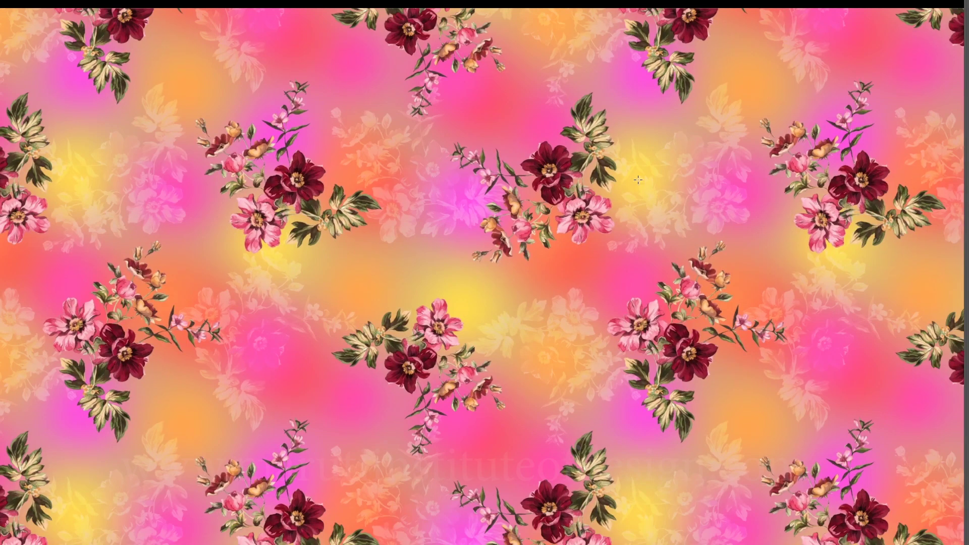
drag(638, 179, 696, 149)
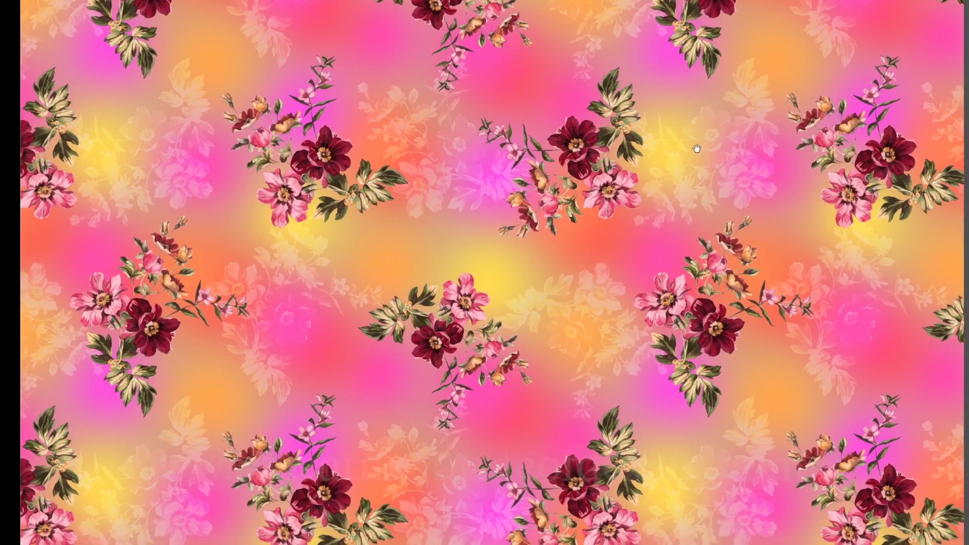
mouse_move(961, 161)
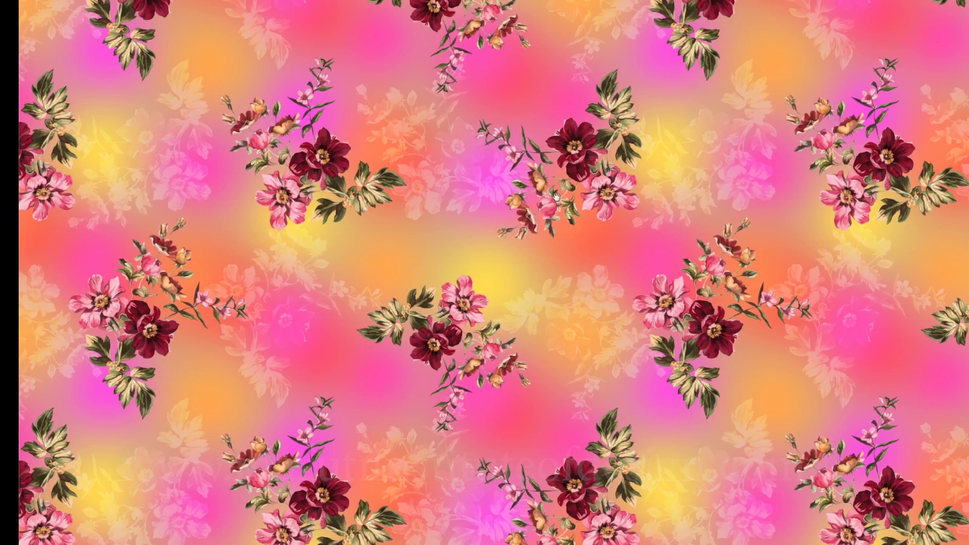
drag(555, 197, 511, 198)
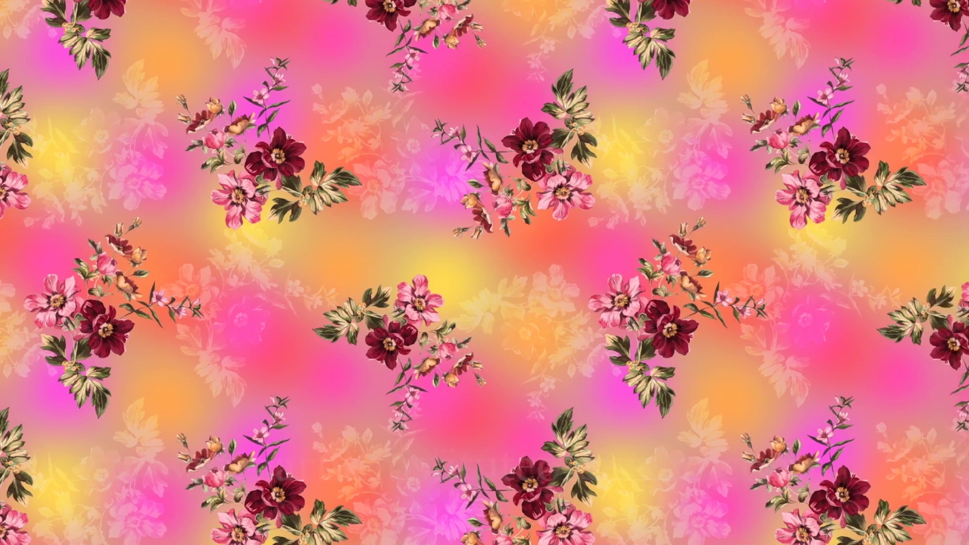
key(f)
scroll(303, 64, down, 5)
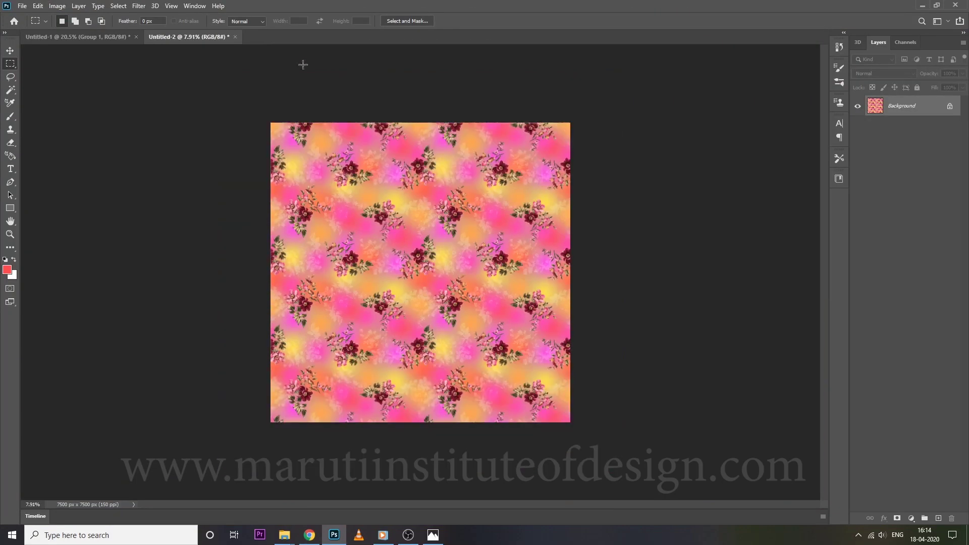
Return to the original design document and start saving it on the computer in the digi\tif folder on drive F
click(104, 37)
key(ctrl+s)
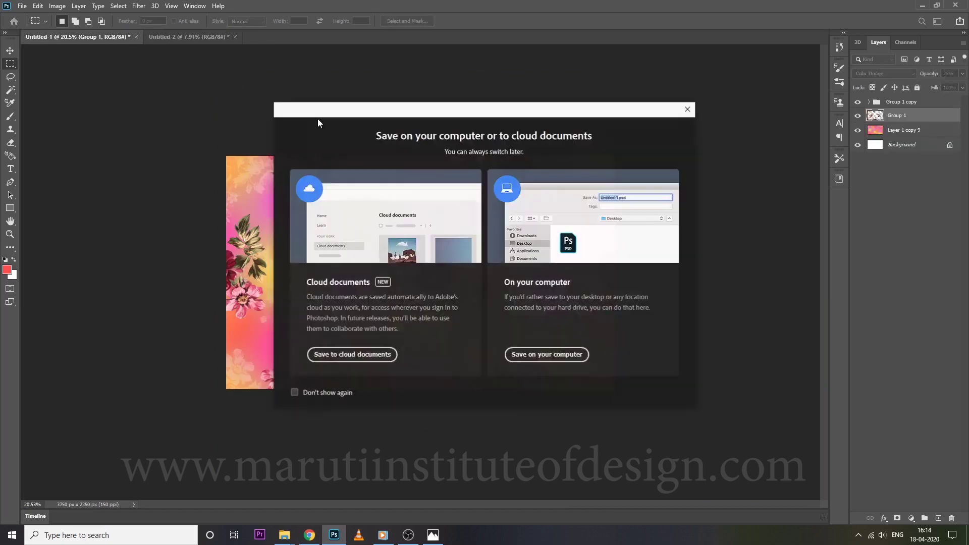
click(349, 354)
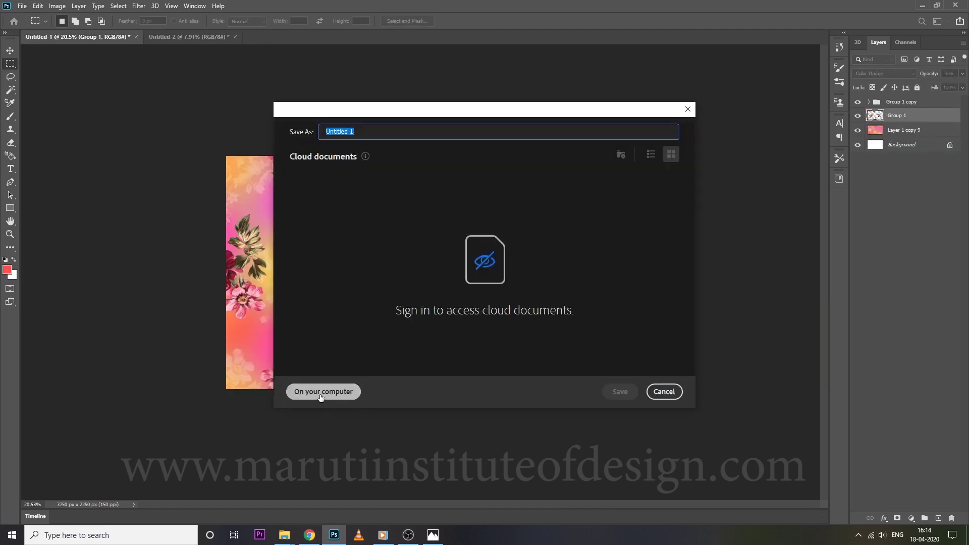
click(321, 393)
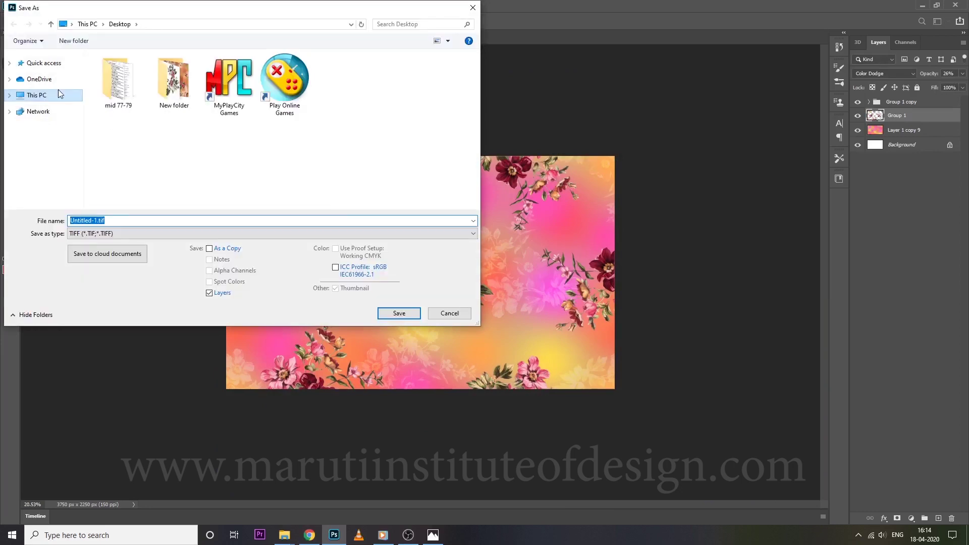
click(58, 94)
scroll(239, 112, down, 3)
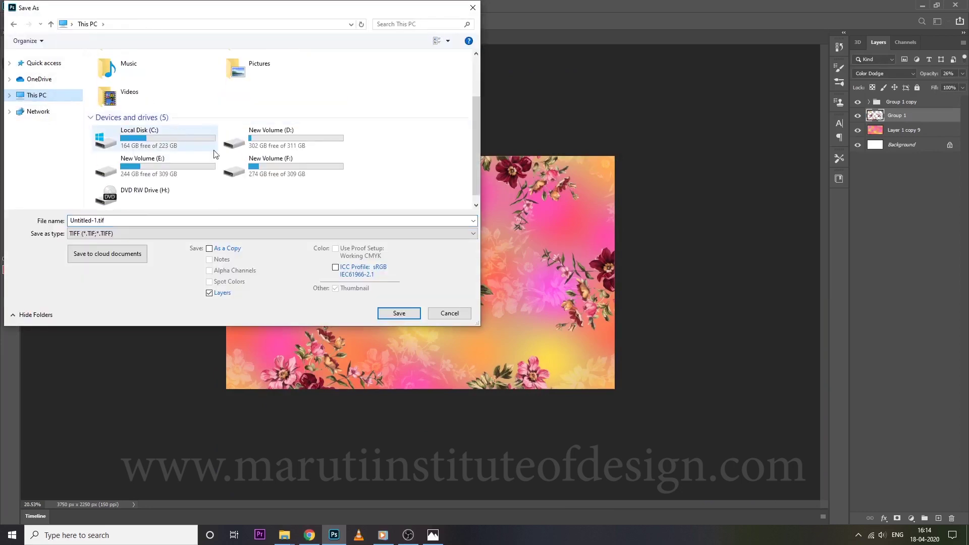
double_click(274, 165)
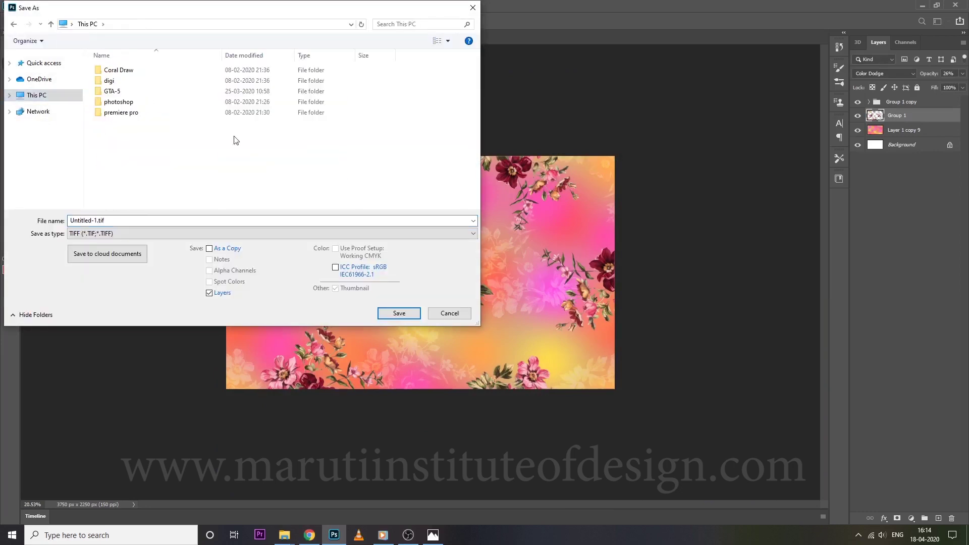
double_click(164, 87)
click(131, 101)
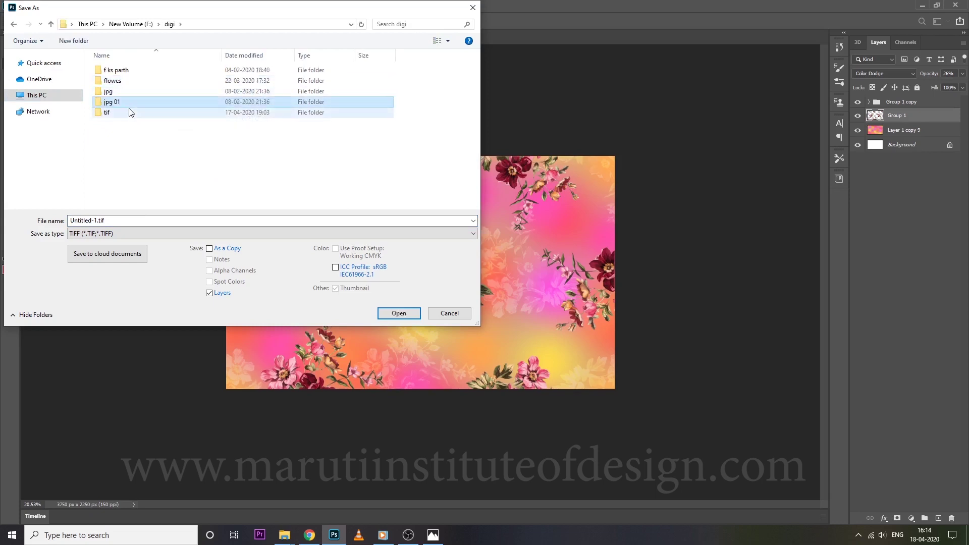
double_click(130, 112)
scroll(166, 199, down, 1)
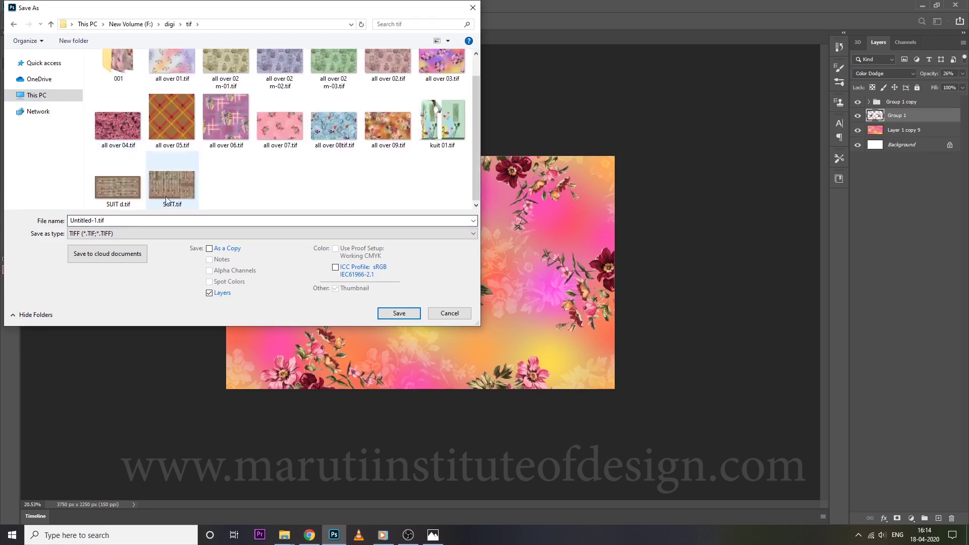
Name the file all over 10.tif and save it as an uncompressed TIFF with its layers
click(388, 121)
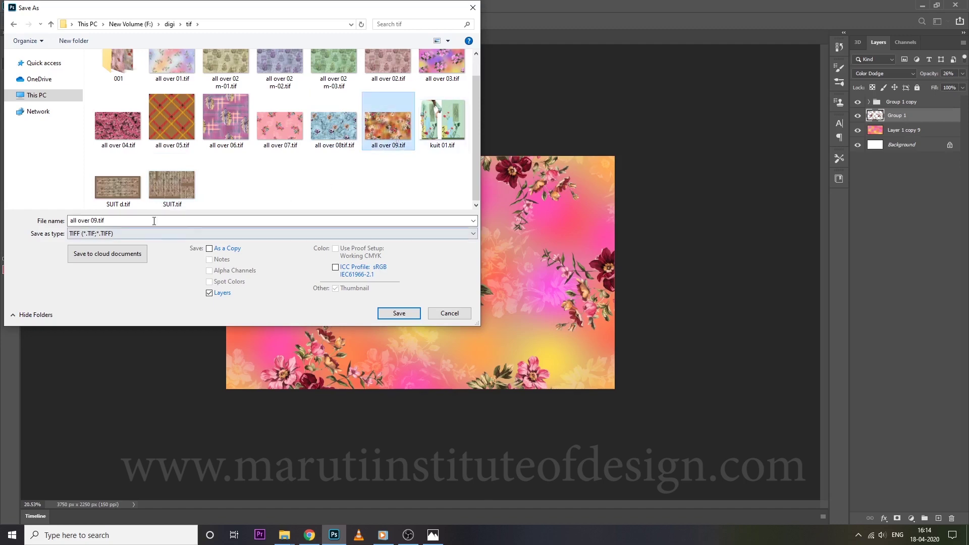
click(94, 220)
key(ctrl+a)
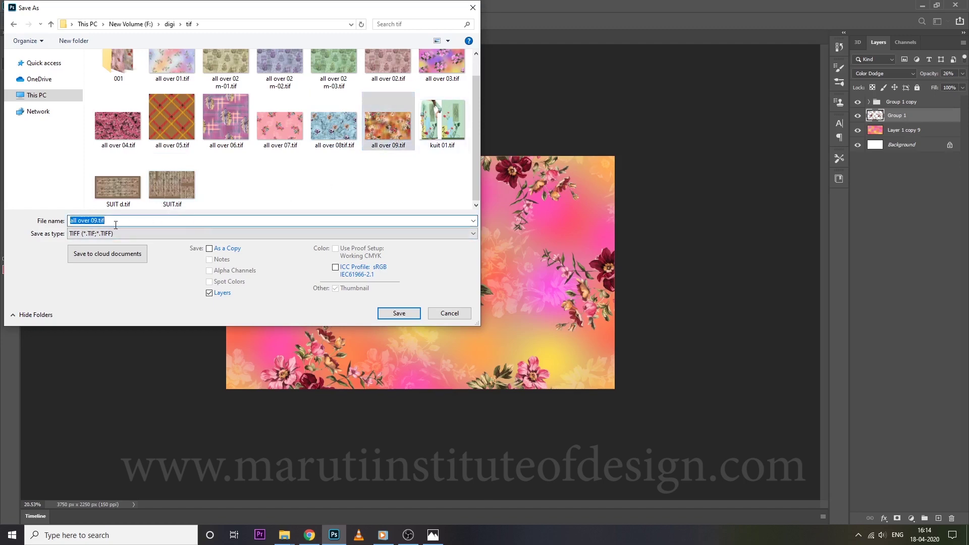
click(98, 222)
key(BackSpace)
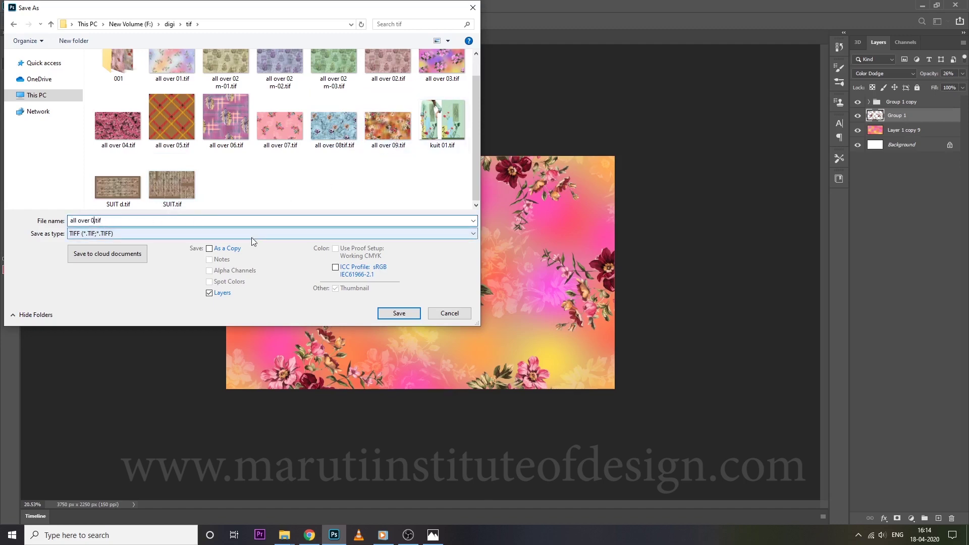
text(10)
click(393, 311)
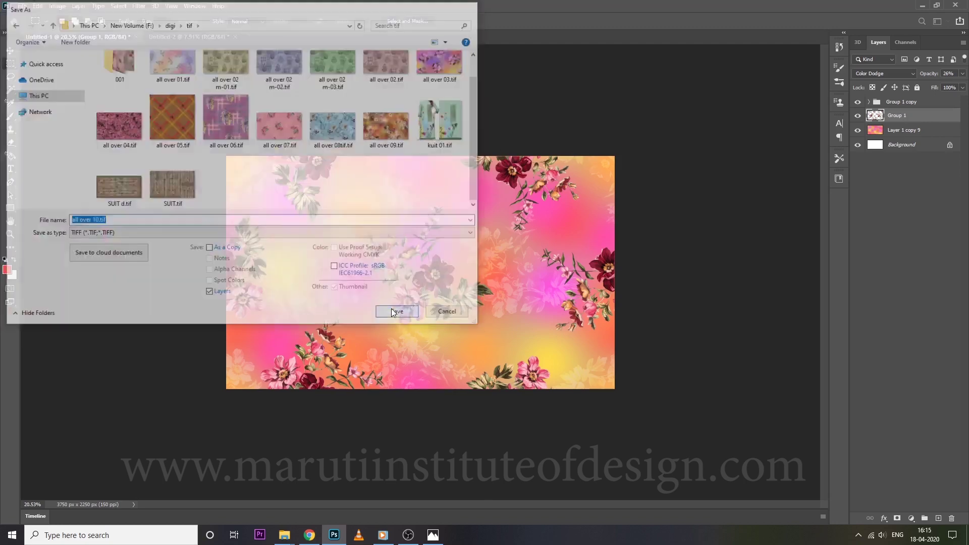
click(606, 133)
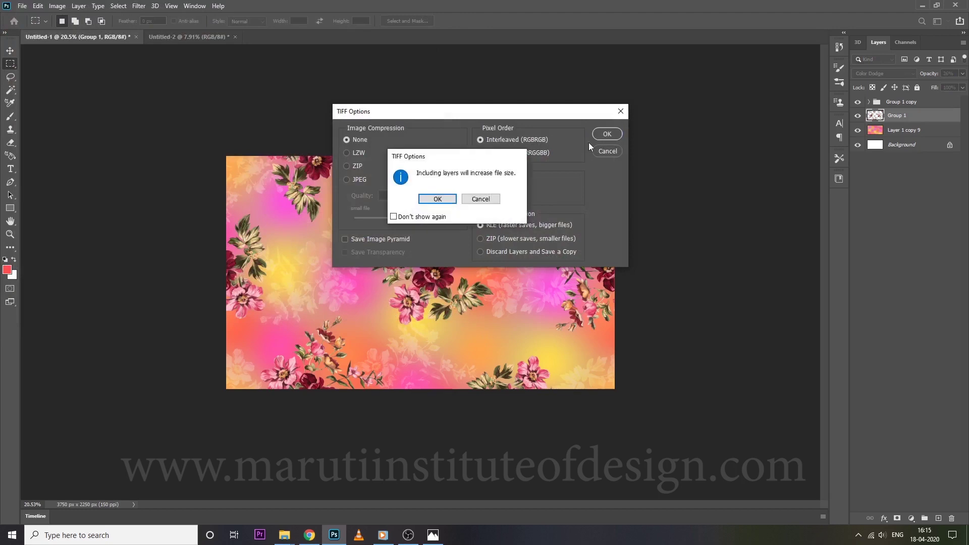
key(Return)
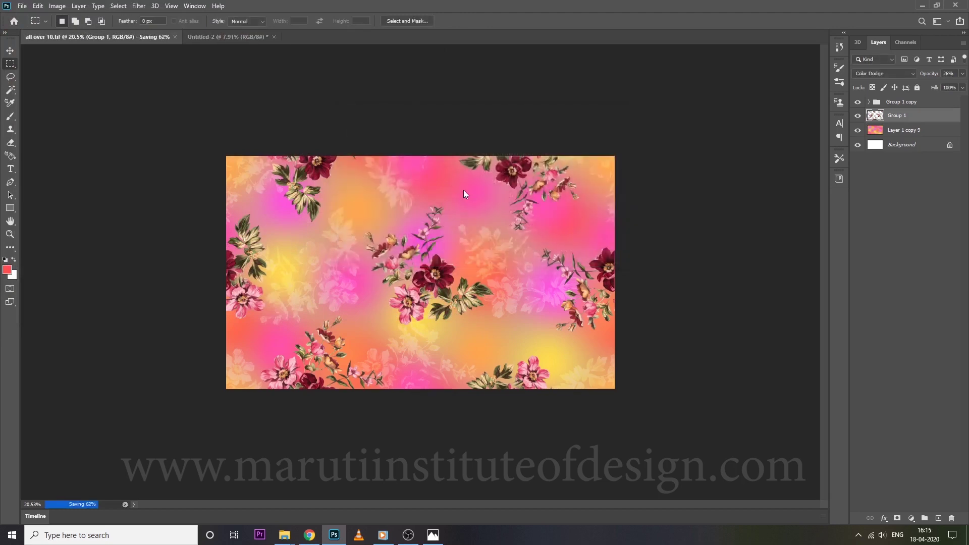
Start saving another copy of the design on the computer in the desktop's New folder
key(ctrl+shift+s)
click(488, 208)
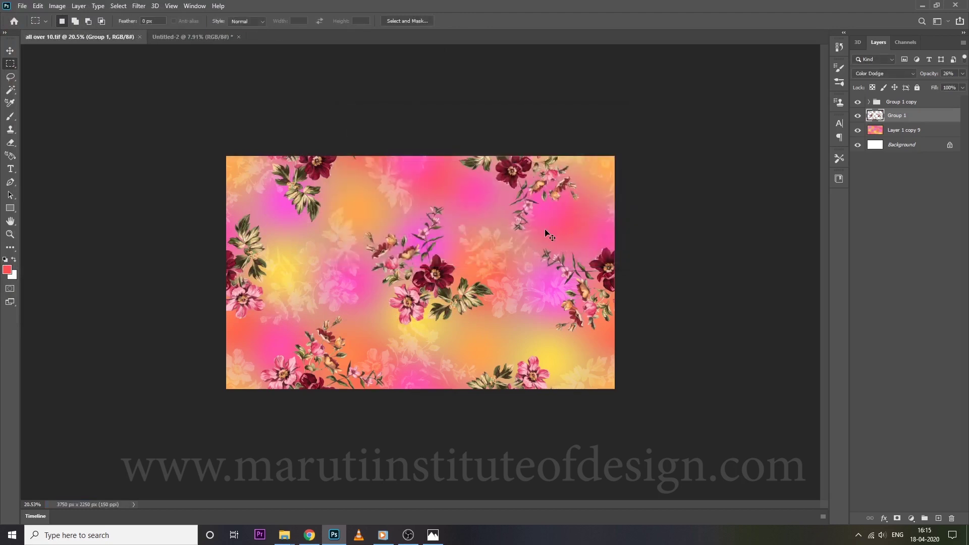
key(ctrl+shift+s)
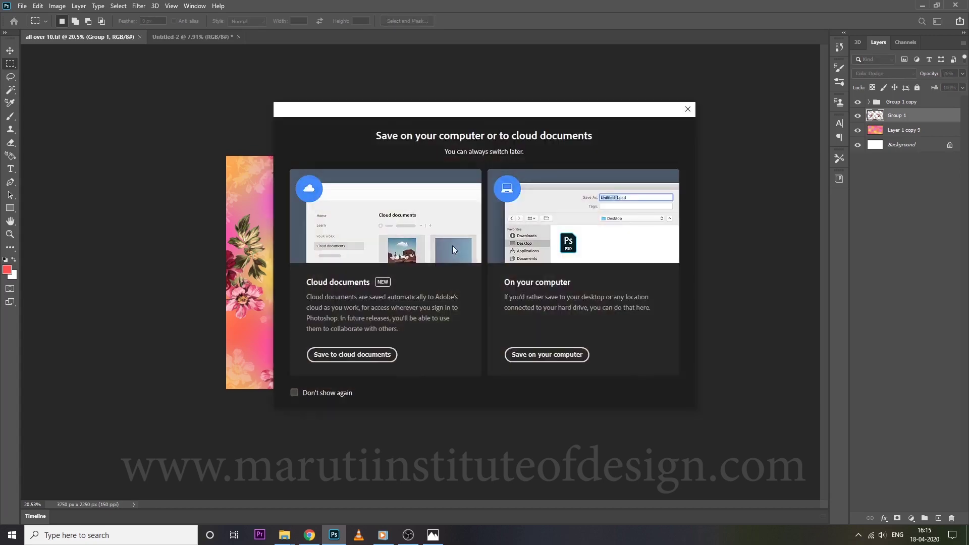
click(351, 354)
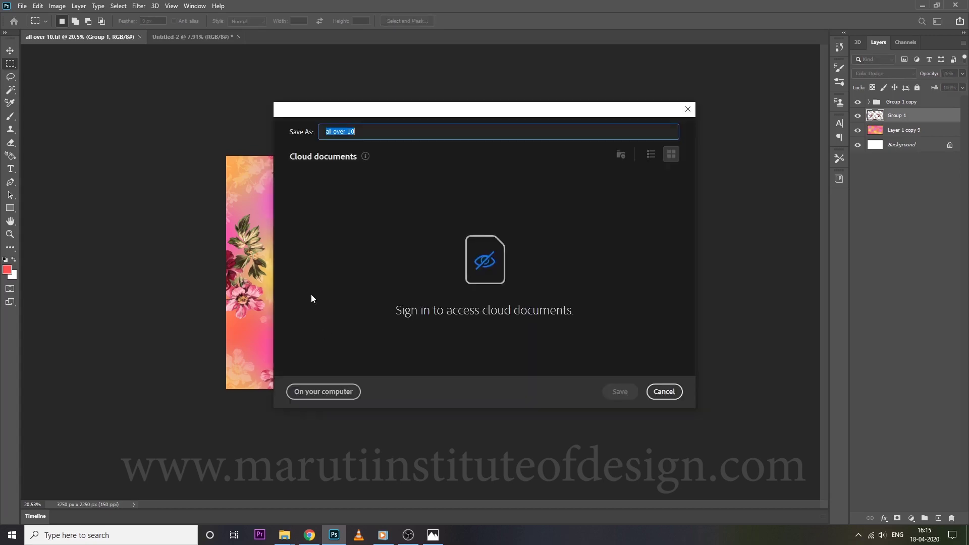
click(323, 392)
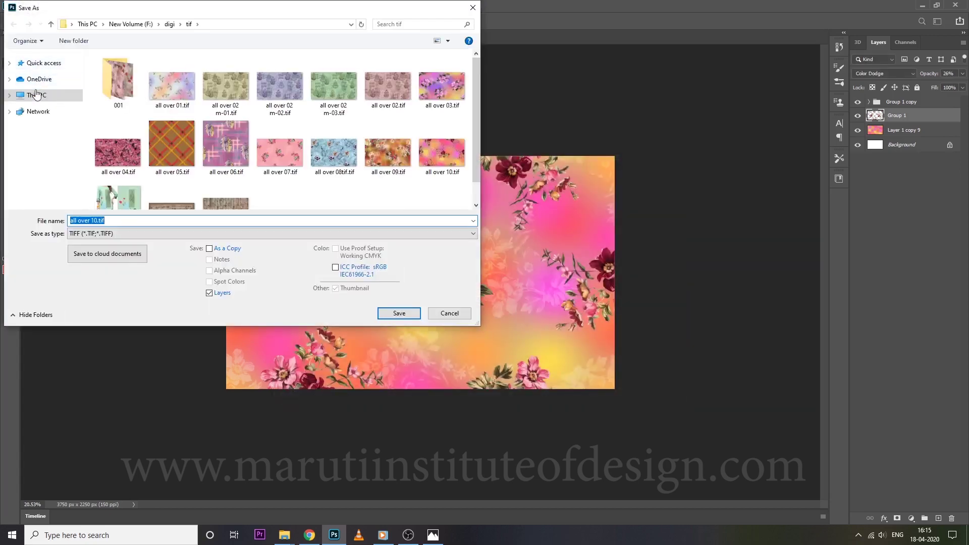
click(35, 96)
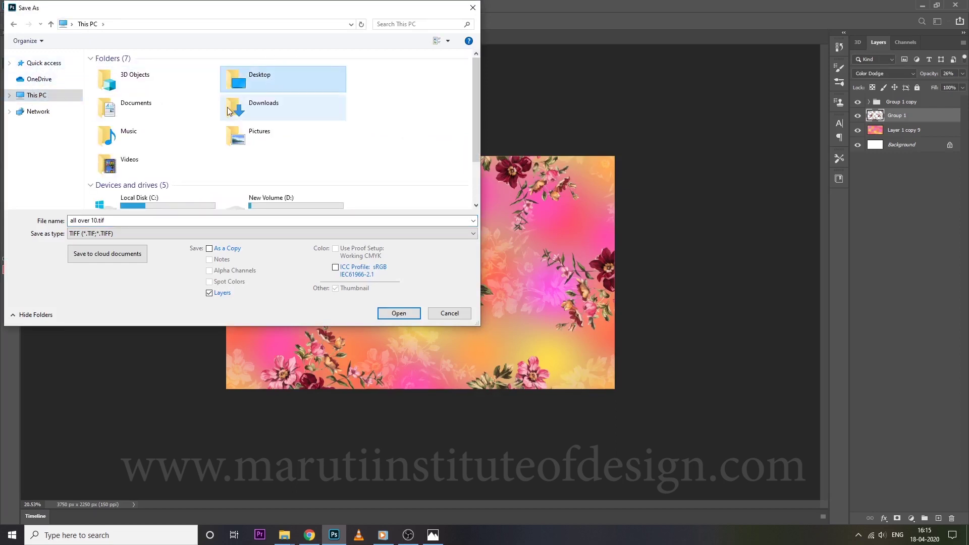
double_click(235, 81)
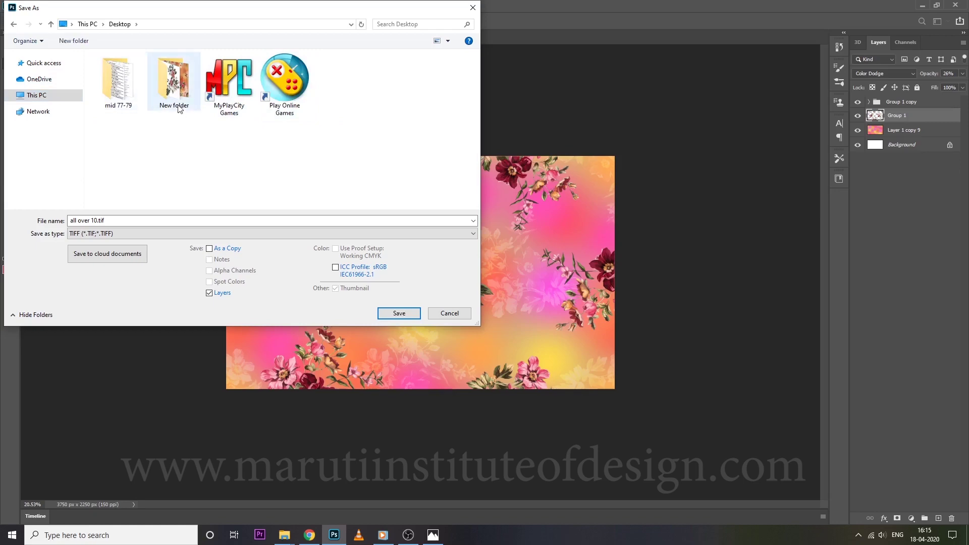
double_click(174, 83)
Save the copy in JPEG format as all over 10.jpg
click(141, 233)
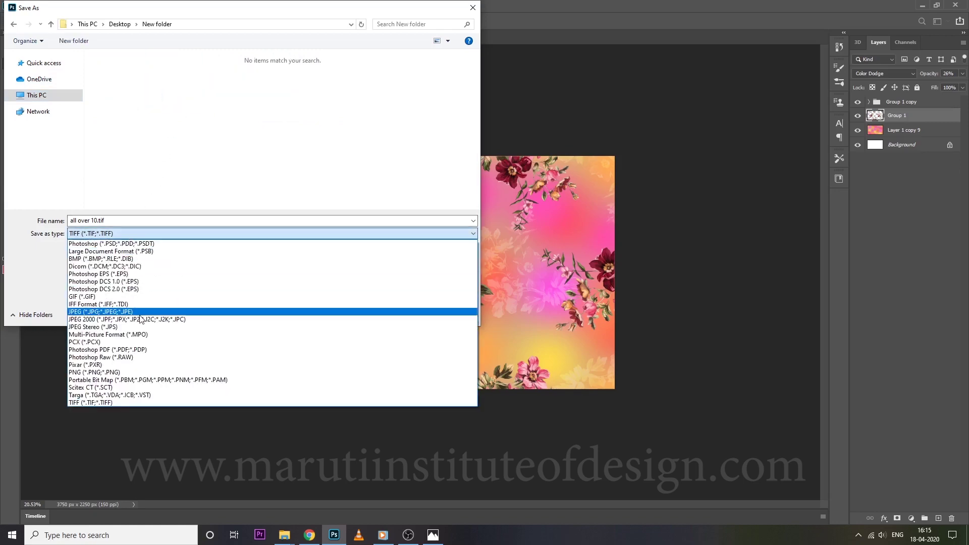
click(142, 312)
click(392, 316)
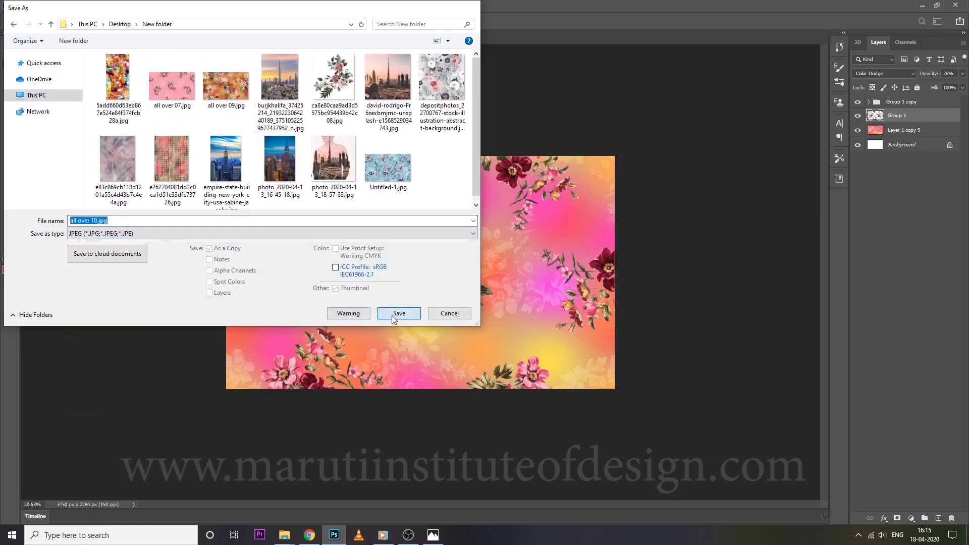
click(522, 132)
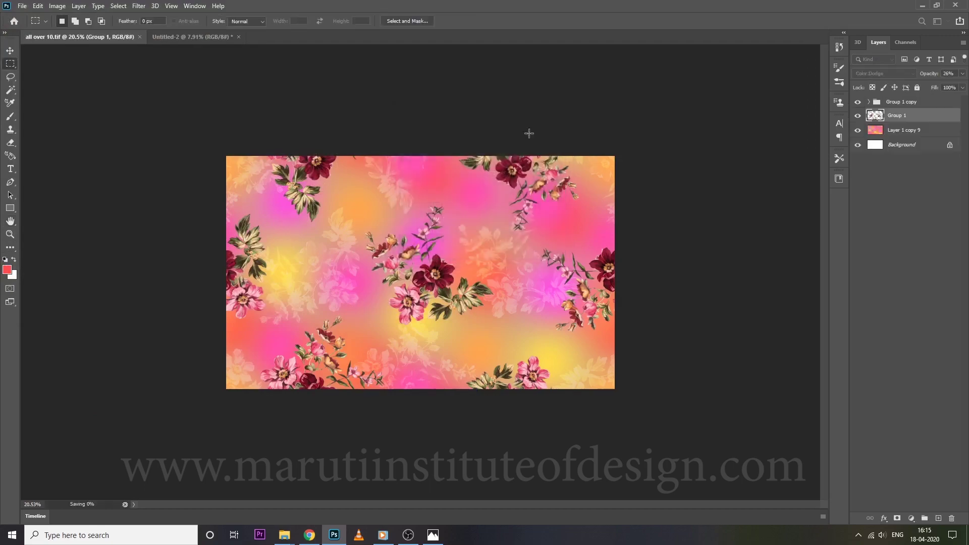